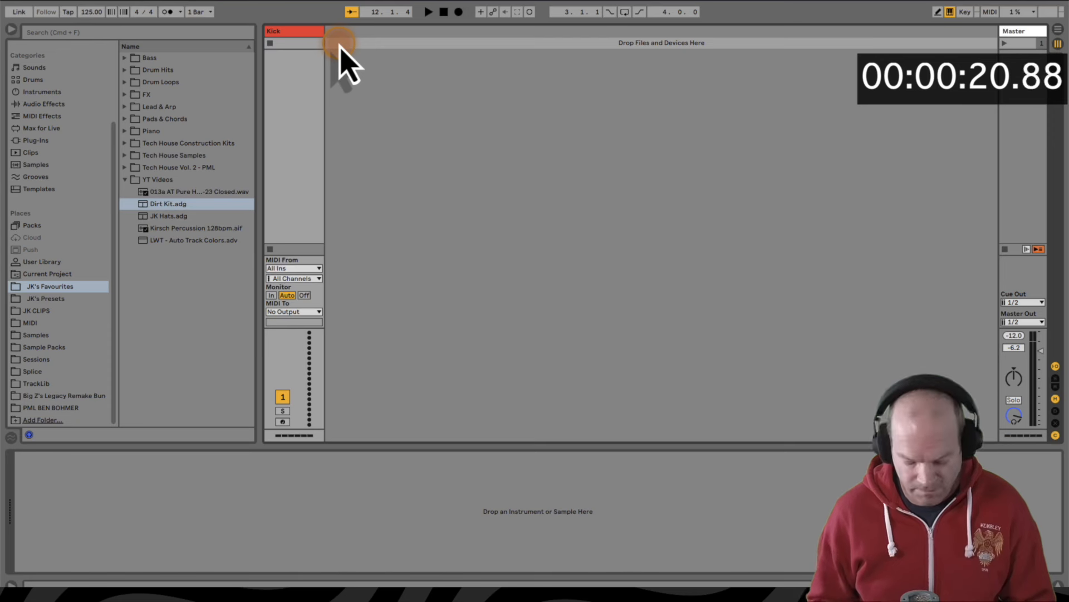
Add a MIDI track after the Kick track and name it Snare
{"action": "double_click", "coordinate": [340, 45]}
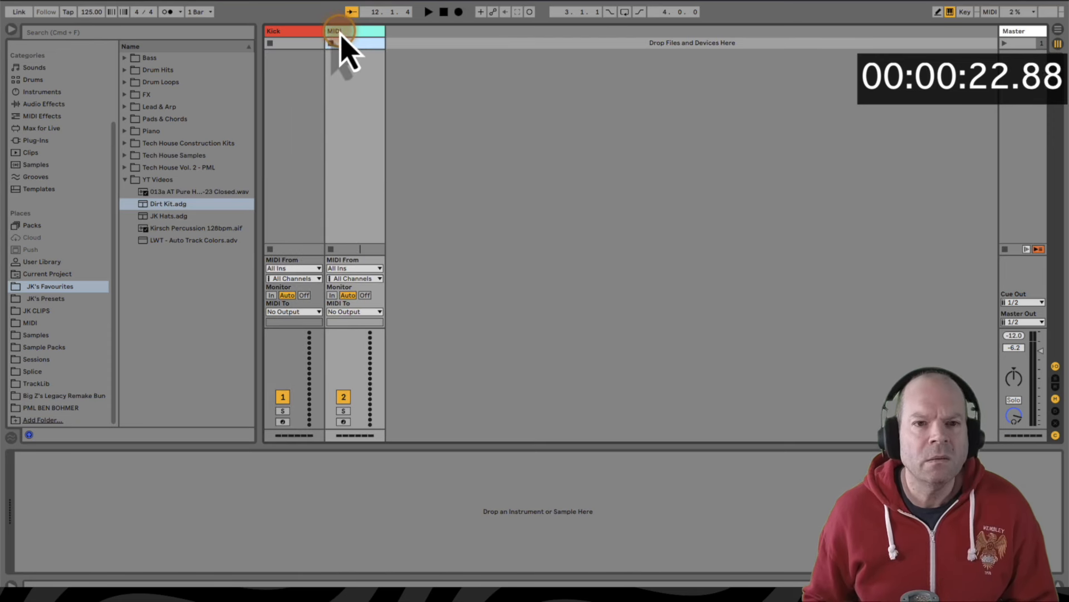
{"action": "right_click", "coordinate": [342, 33]}
{"action": "left_click", "coordinate": [359, 83]}
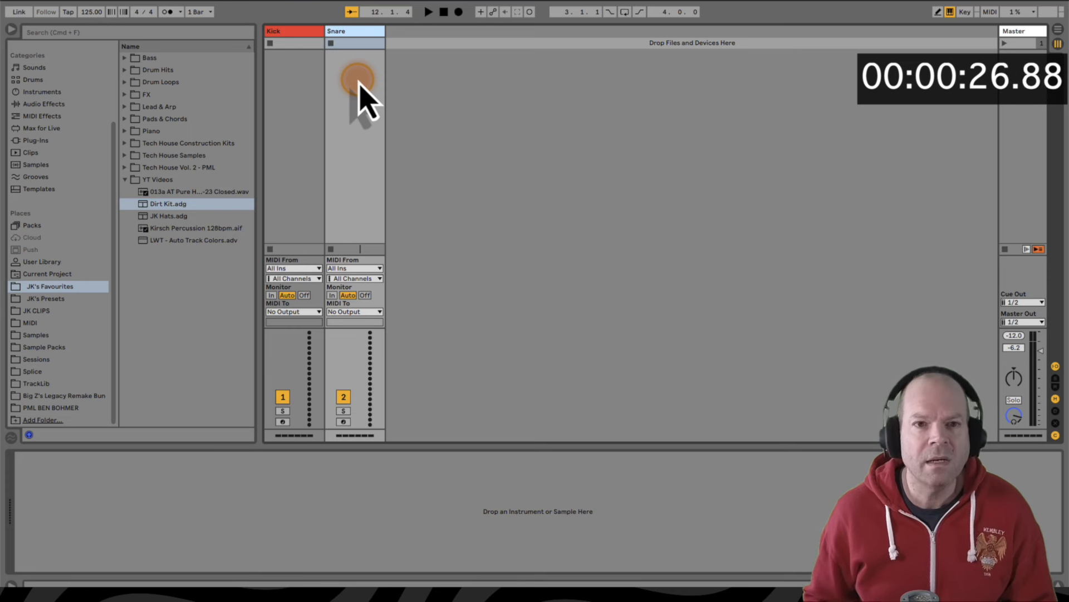
{"action": "left_click", "coordinate": [422, 73]}
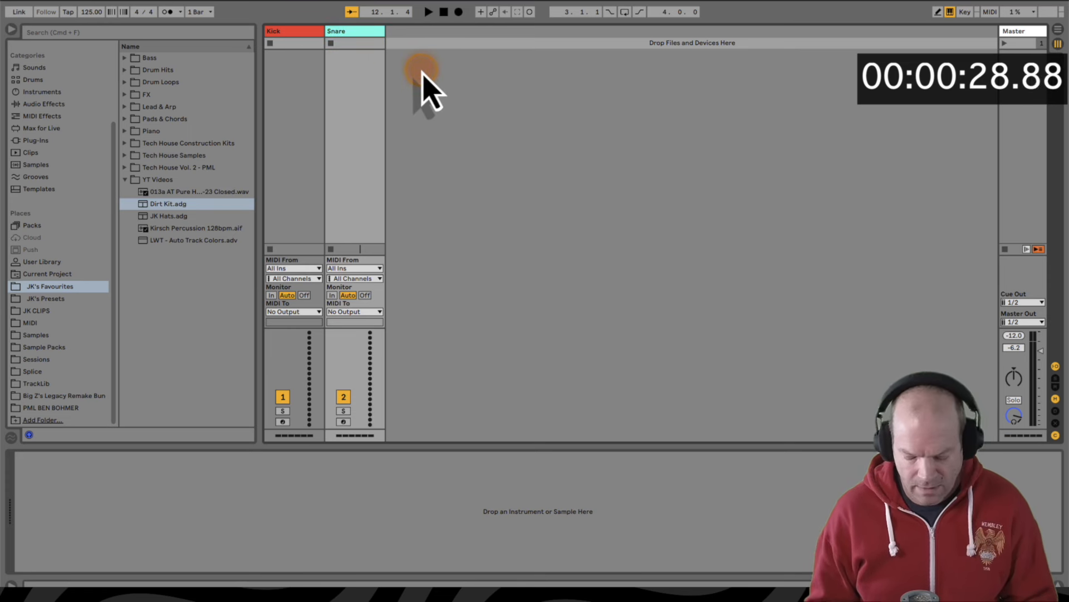
Add a MIDI track after the Snare track and name it Hats
{"action": "double_click", "coordinate": [422, 73]}
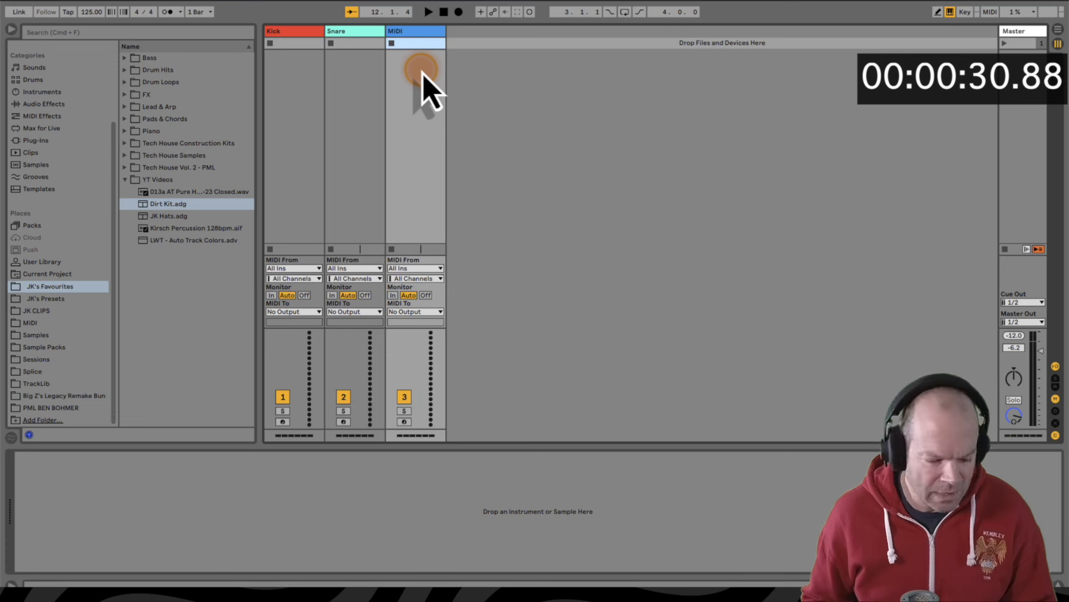
{"action": "right_click", "coordinate": [417, 32]}
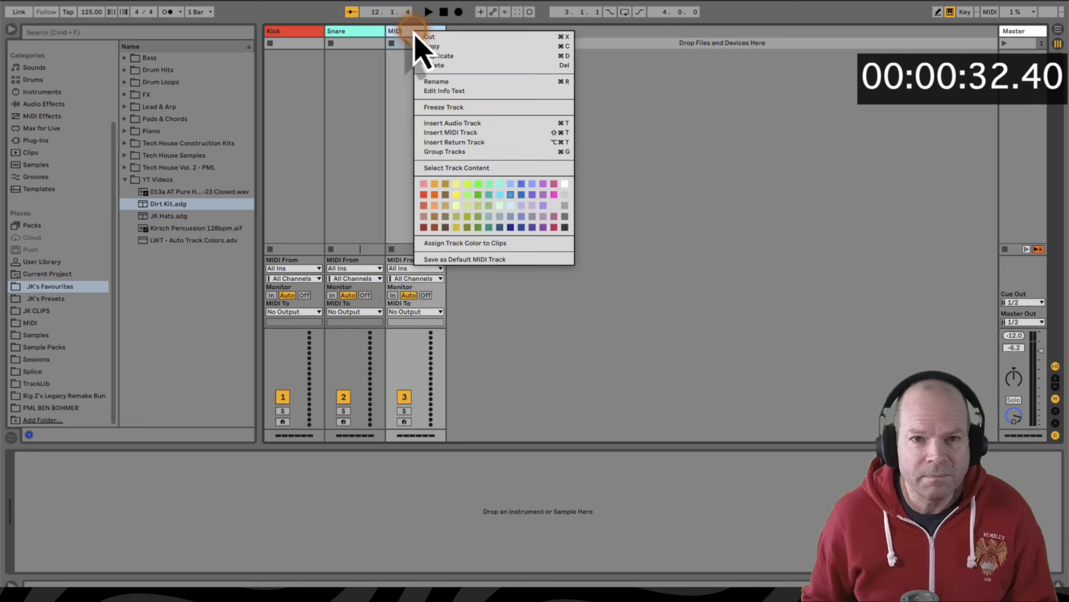
{"action": "left_click", "coordinate": [437, 81]}
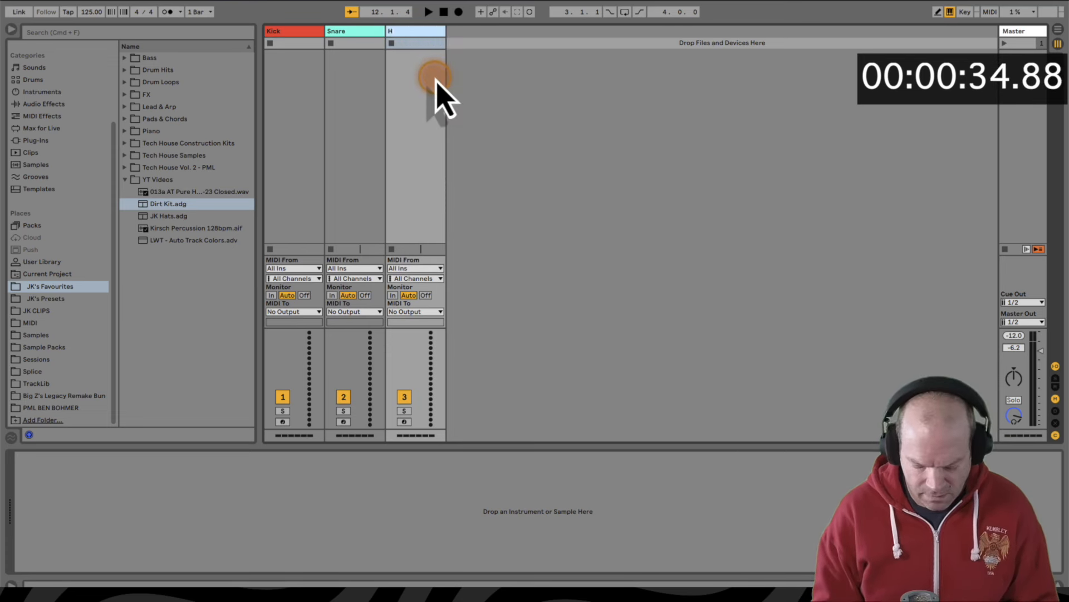
{"action": "type", "text": "Hats"}
{"action": "key", "text": "Return"}
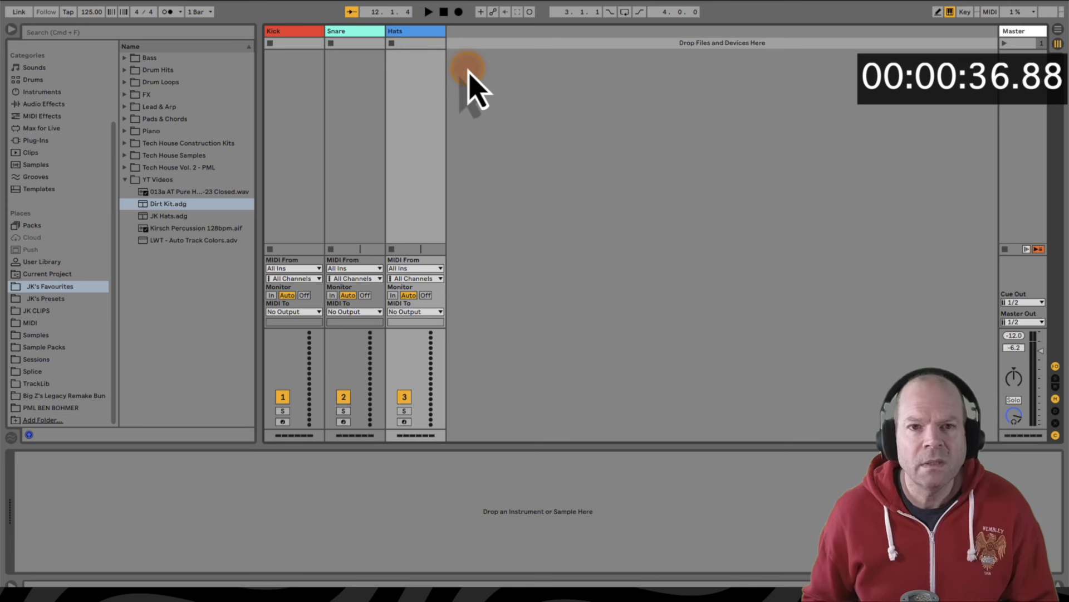
Insert a MIDI track after the Hats track and name it Arp
{"action": "right_click", "coordinate": [469, 71]}
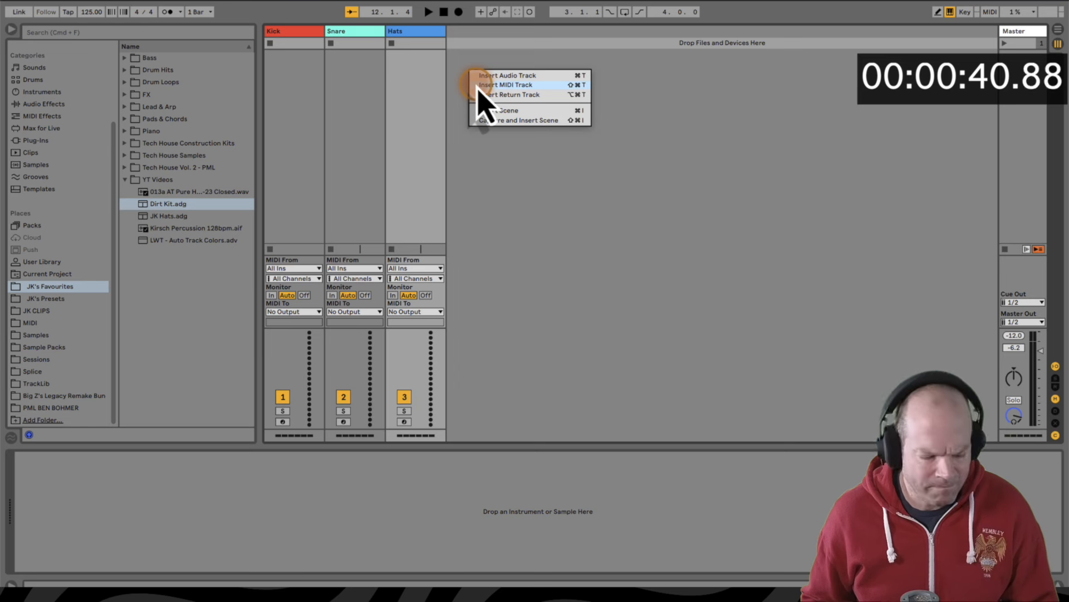
{"action": "left_click", "coordinate": [479, 85]}
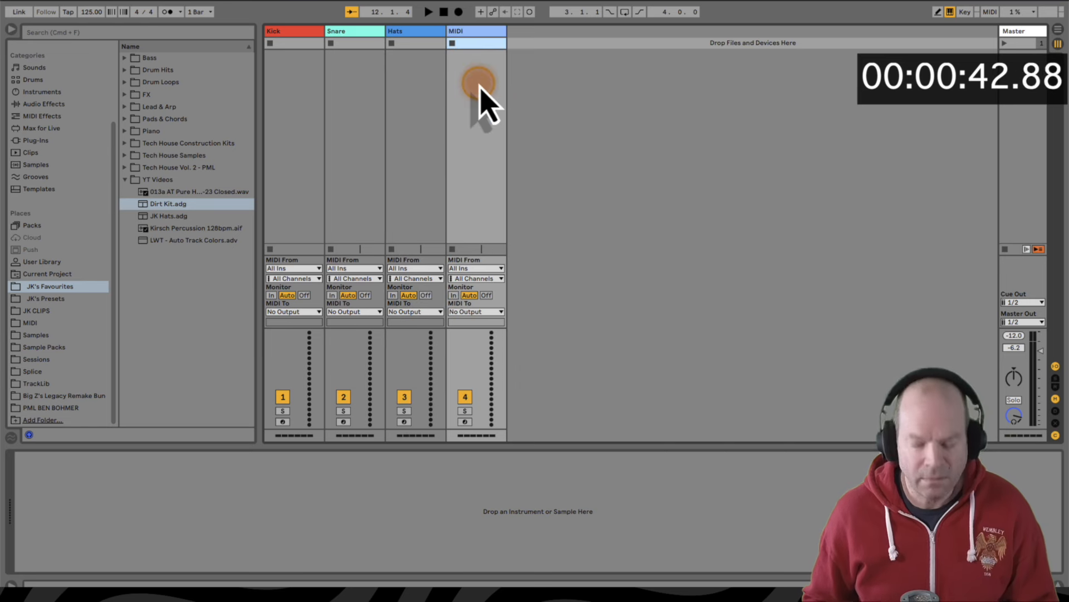
{"action": "left_click", "coordinate": [469, 33]}
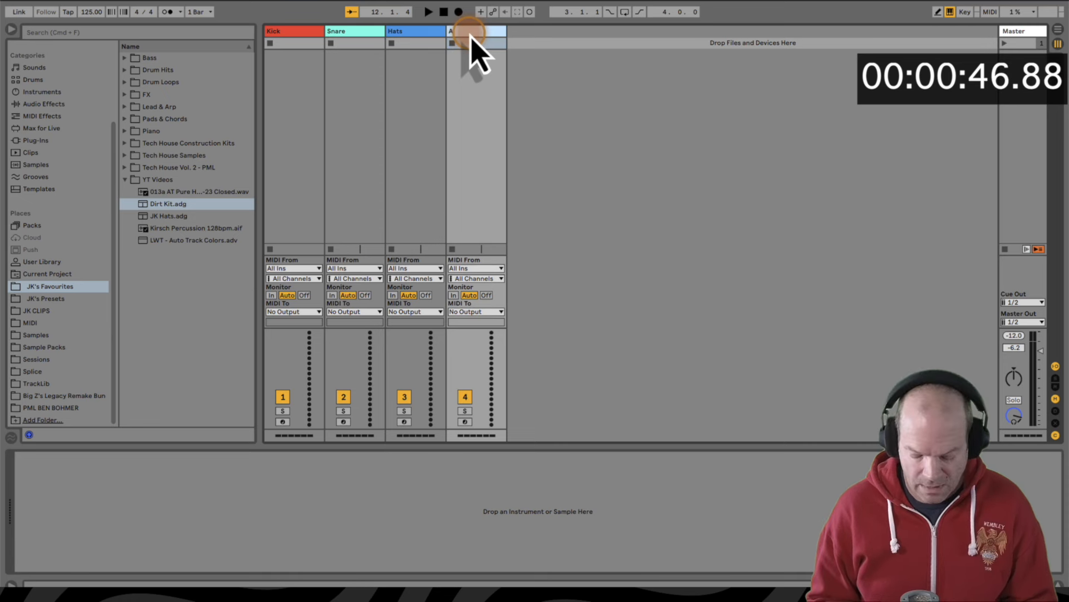
{"action": "key", "text": "Return"}
{"action": "left_click", "coordinate": [521, 53]}
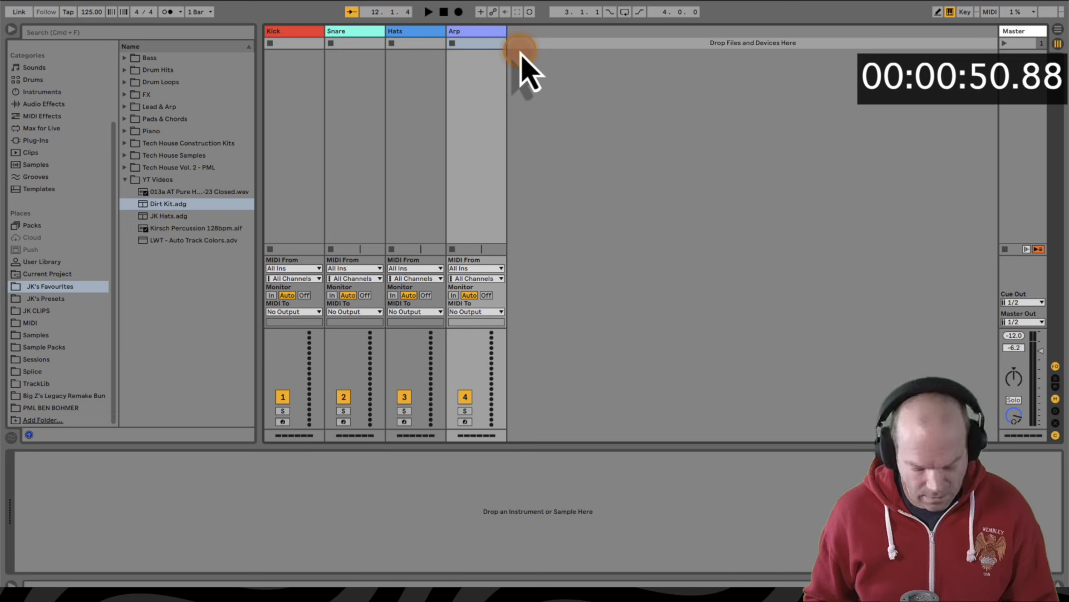
Insert a MIDI track after the Arp track and name it Chords
{"action": "key", "text": "shift+super+t"}
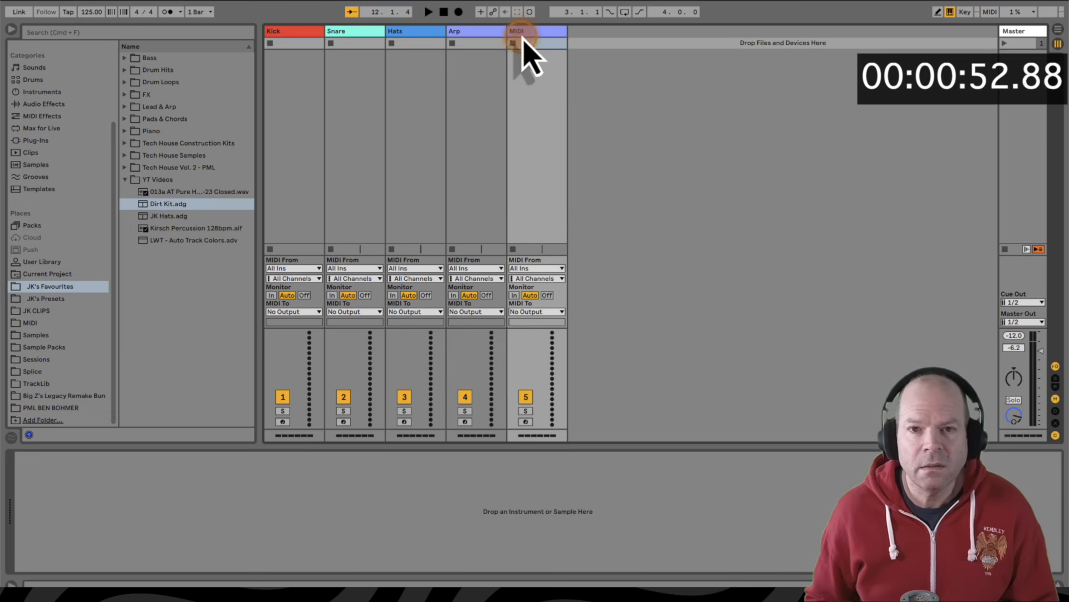
{"action": "left_click", "coordinate": [524, 32]}
{"action": "type", "text": "Ch"}
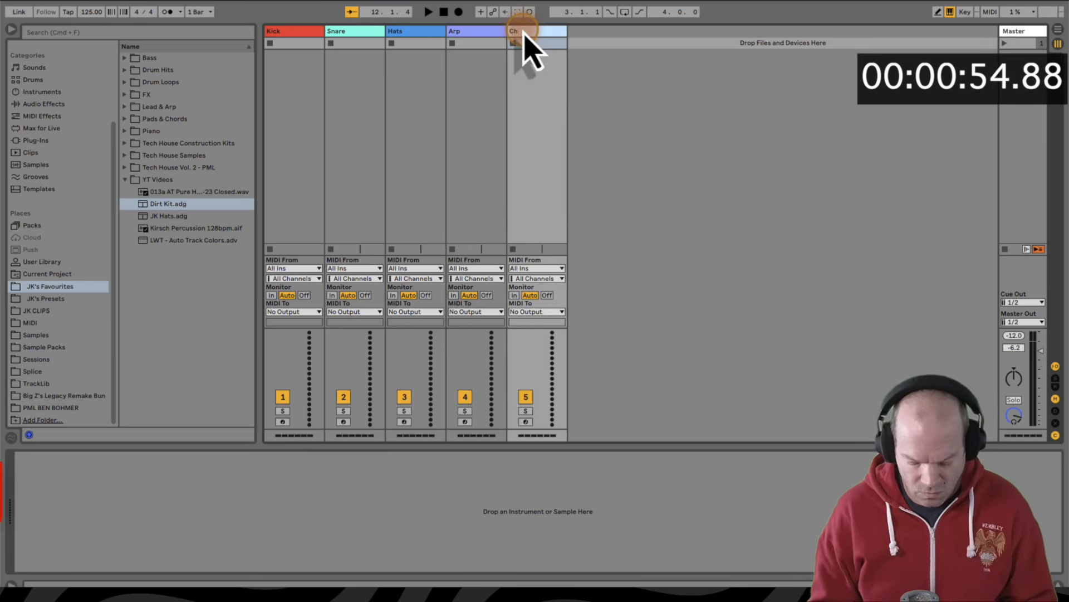
{"action": "type", "text": "ords"}
{"action": "key", "text": "Return"}
{"action": "left_click", "coordinate": [687, 101]}
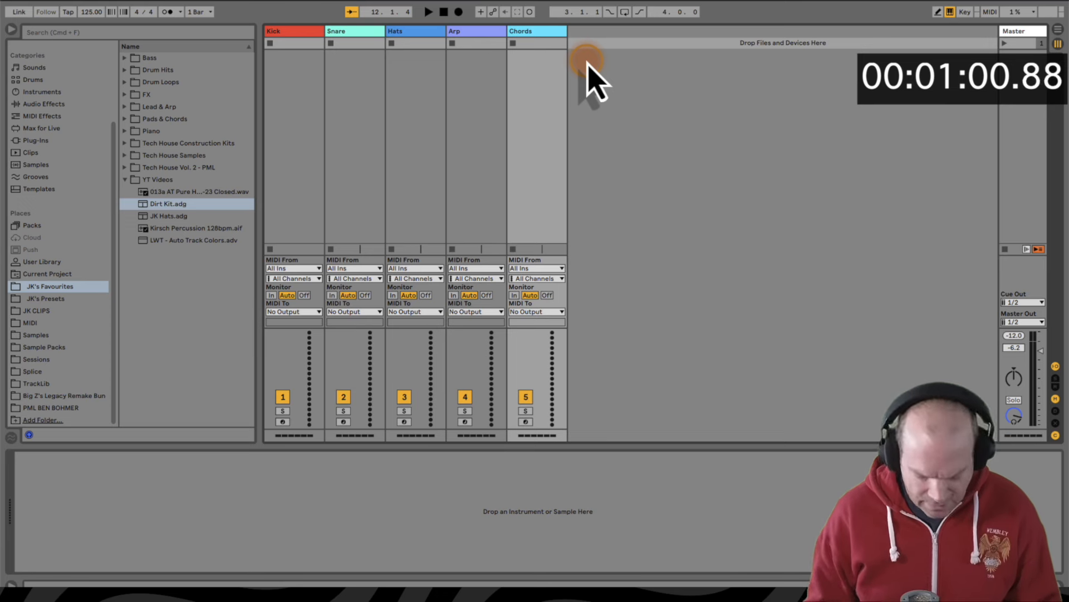
Insert a MIDI track after the Chords track and name it Bass
{"action": "key", "text": "super+shift+t"}
{"action": "left_click", "coordinate": [584, 31]}
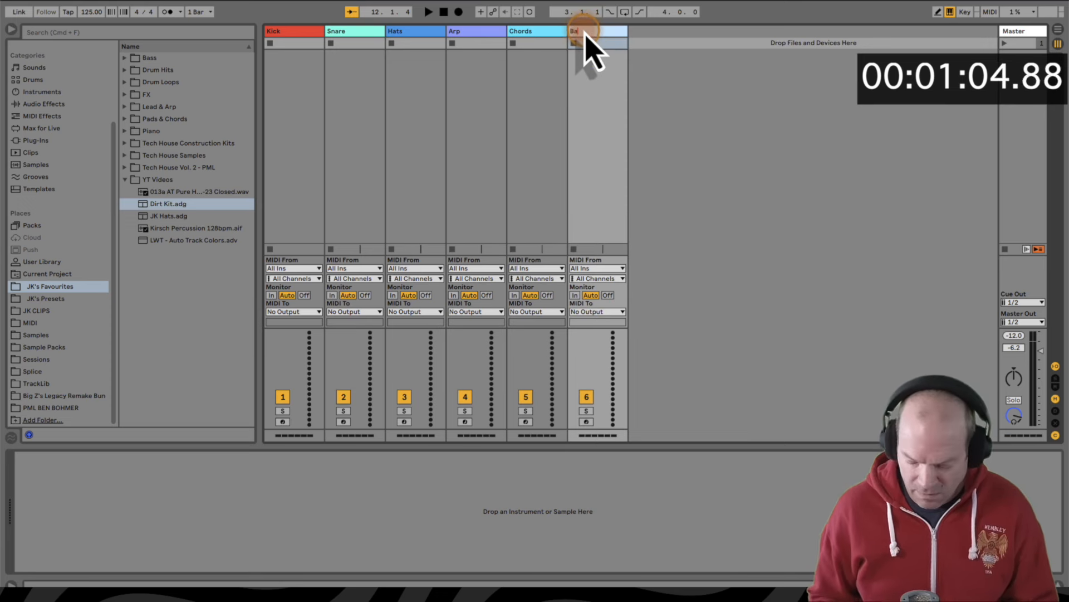
{"action": "left_click", "coordinate": [655, 45]}
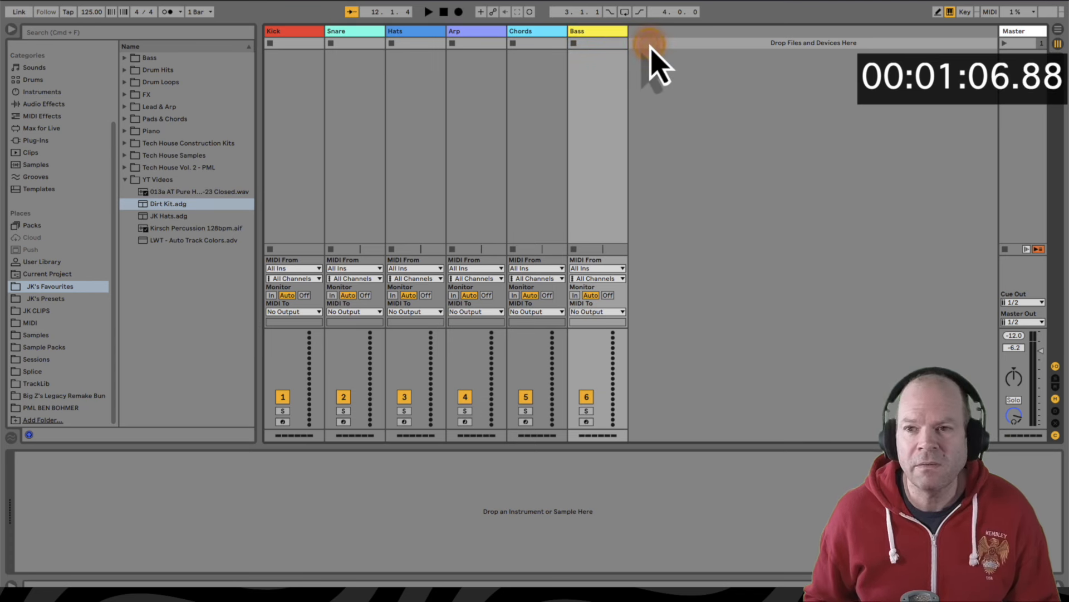
Examine the keyword colours in the Color Settings of the master track's LWT - Auto Track Colors device
{"action": "left_click", "coordinate": [1022, 42]}
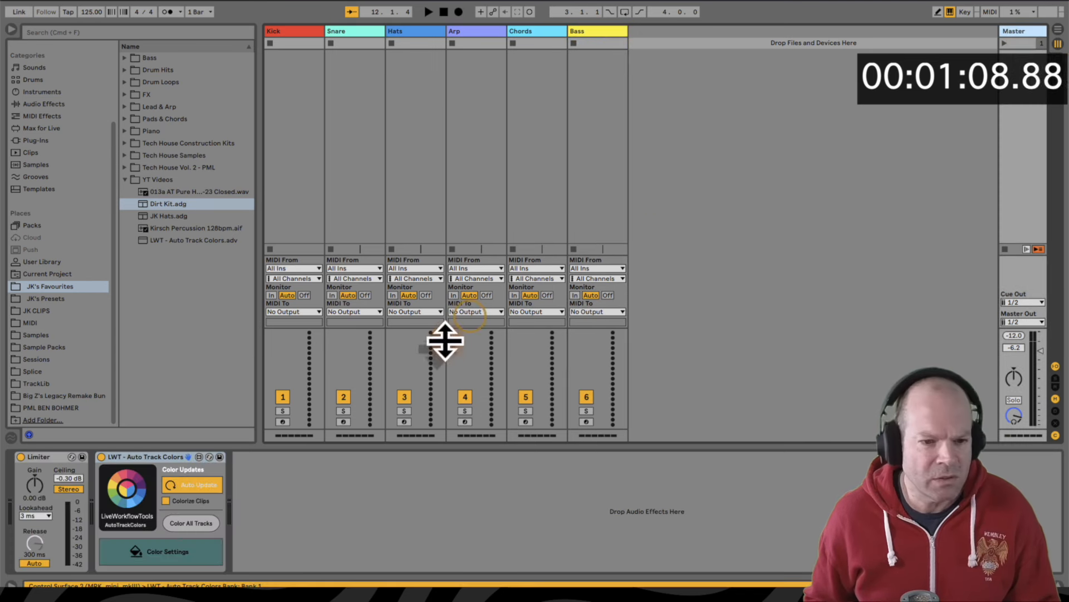
{"action": "left_click", "coordinate": [184, 456]}
{"action": "left_click", "coordinate": [154, 553]}
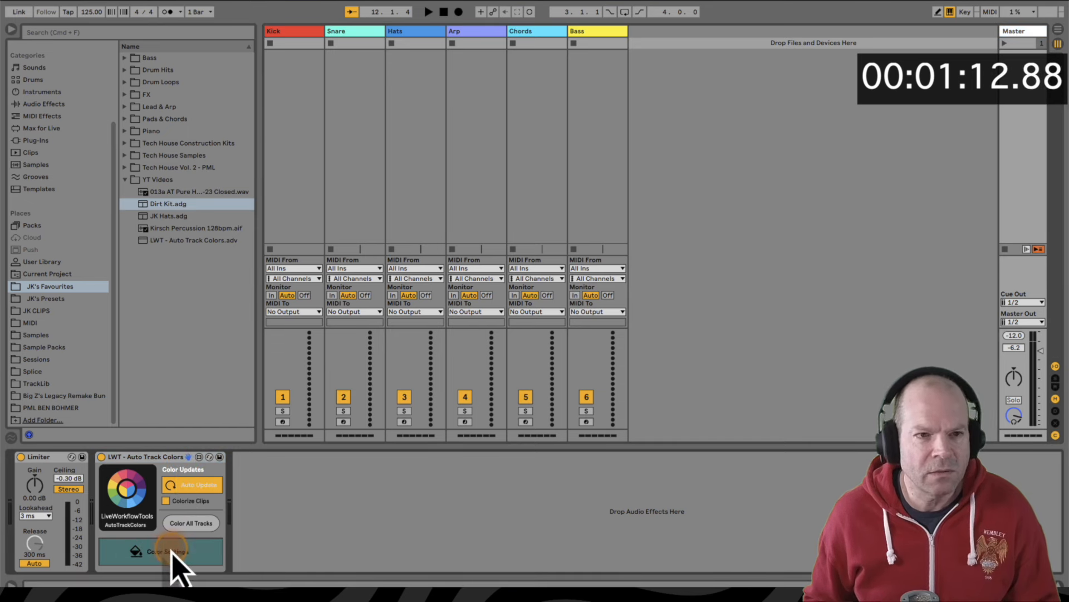
{"action": "left_click", "coordinate": [70, 175]}
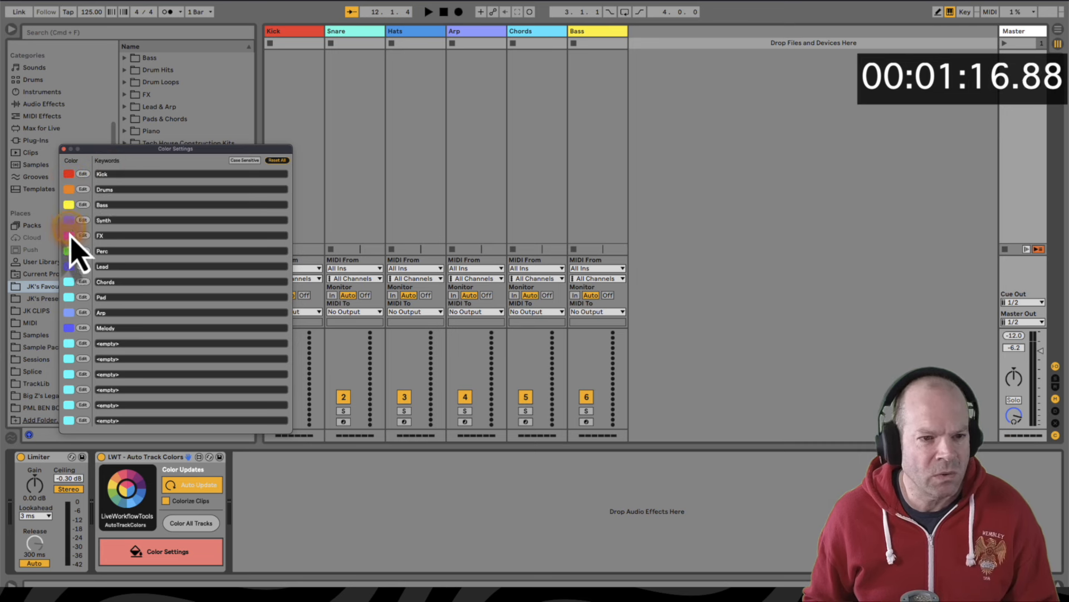
{"action": "left_click", "coordinate": [84, 189]}
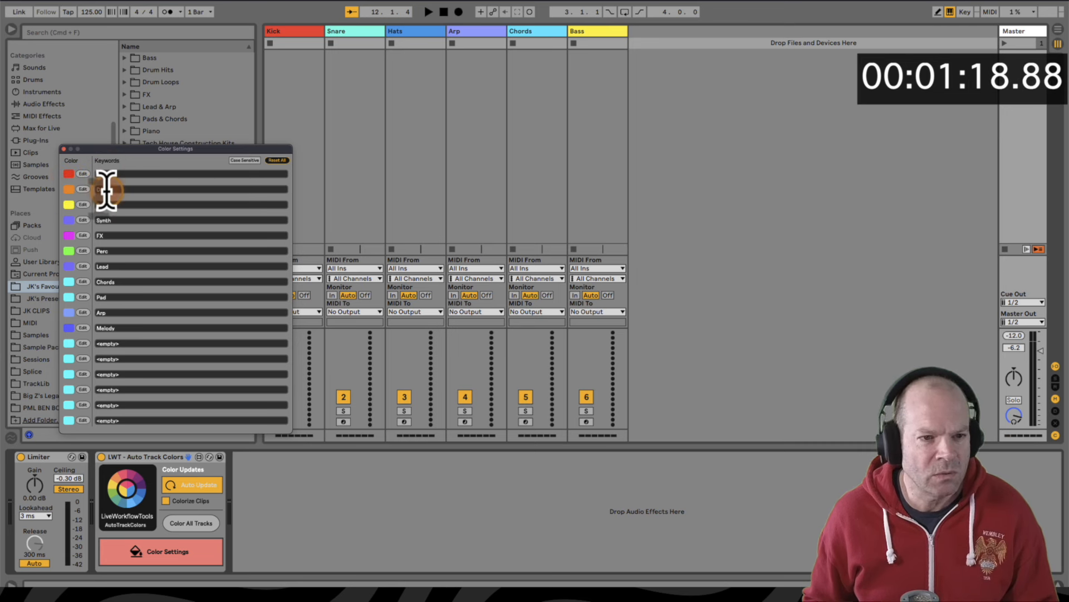
{"action": "left_click", "coordinate": [112, 201]}
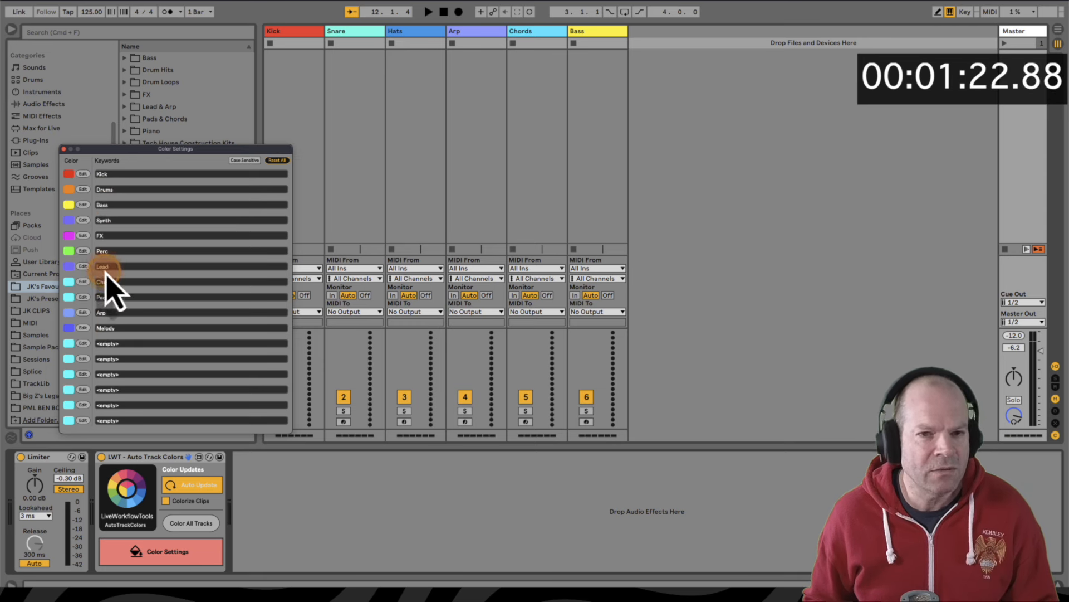
{"action": "left_click", "coordinate": [65, 149]}
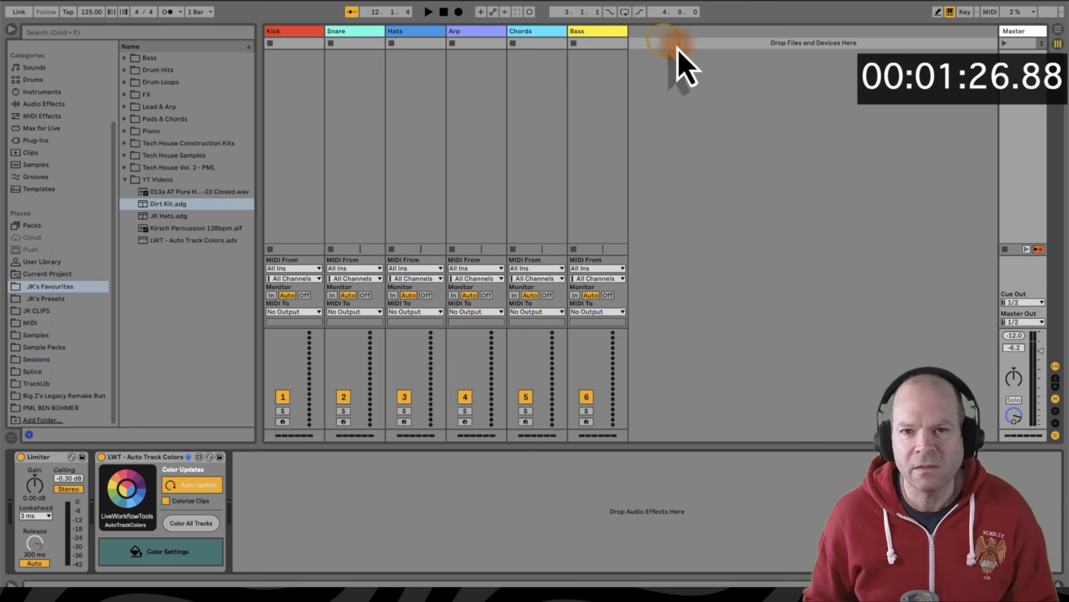
Insert an audio track after the Bass track and name it Perc
{"action": "right_click", "coordinate": [655, 74]}
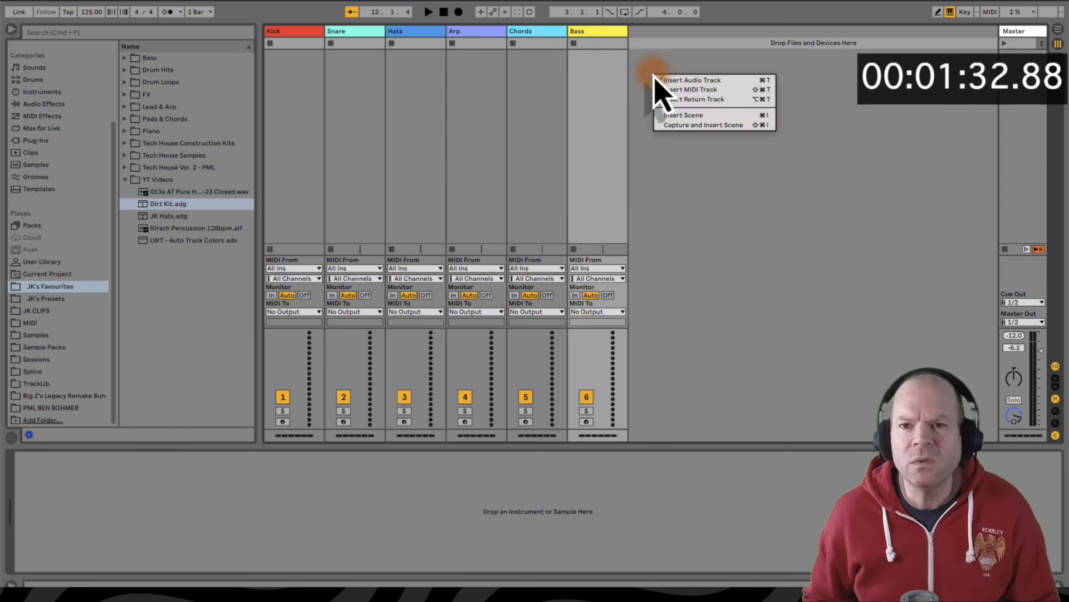
{"action": "left_click", "coordinate": [663, 79]}
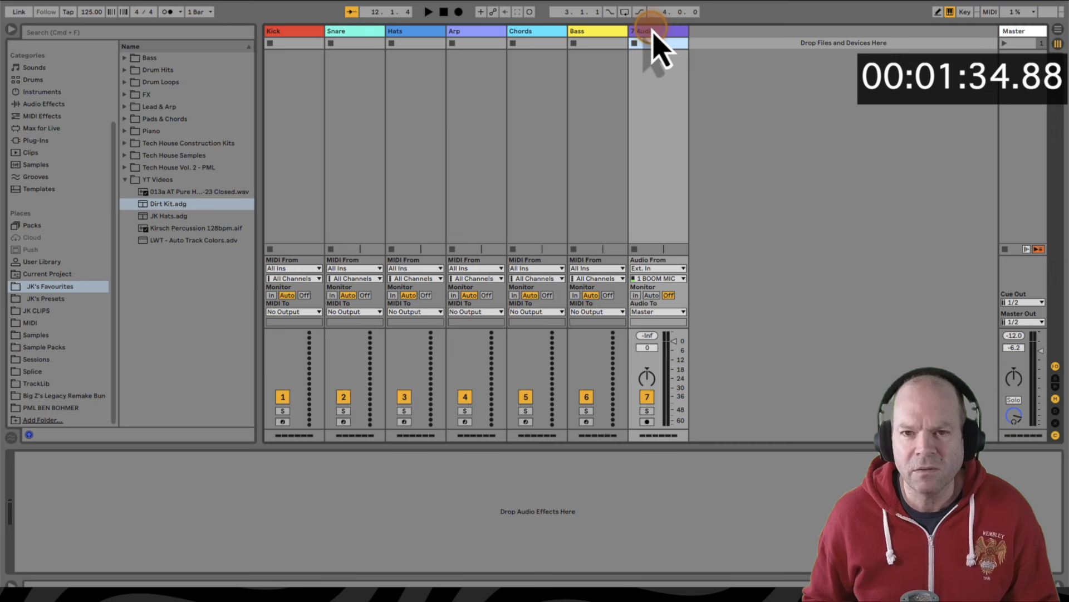
{"action": "left_click", "coordinate": [653, 32]}
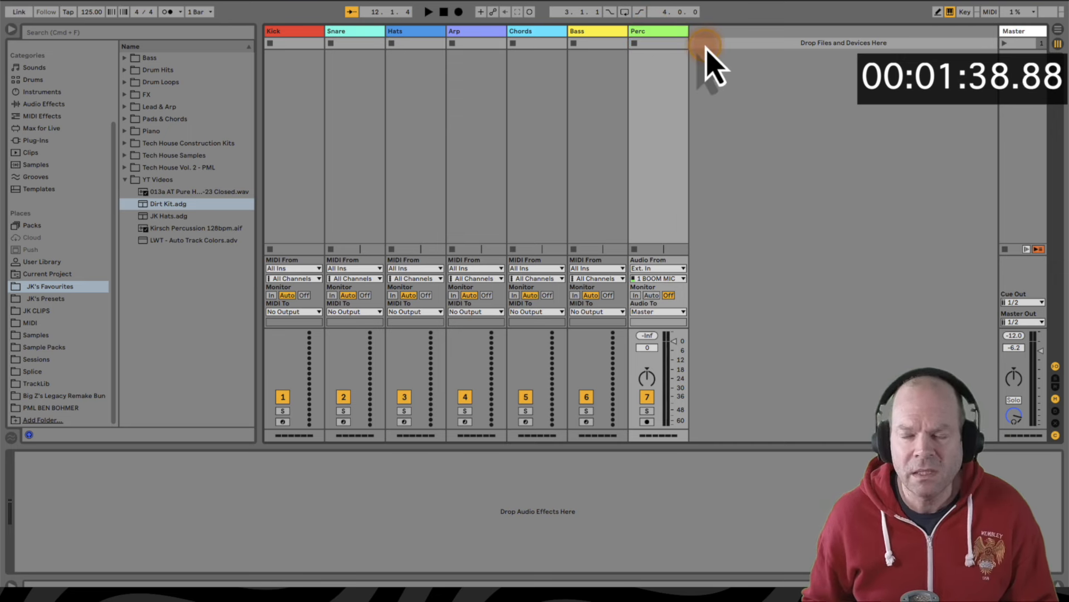
Insert two MIDI tracks after the Perc track and name them Melody and Lead
{"action": "key", "text": "super+shift+t"}
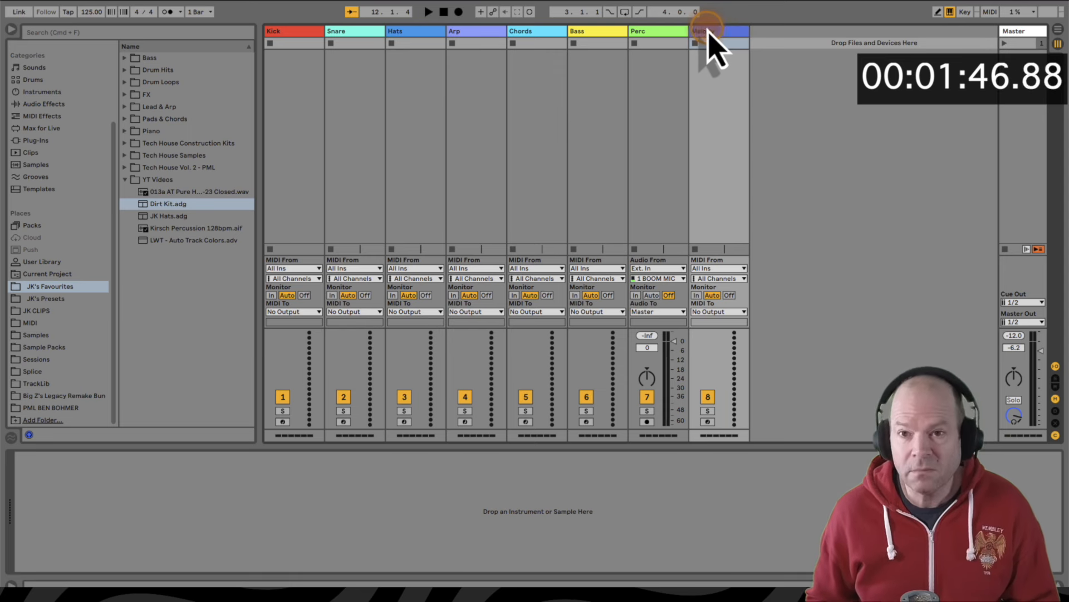
{"action": "key", "text": "super+shift+t"}
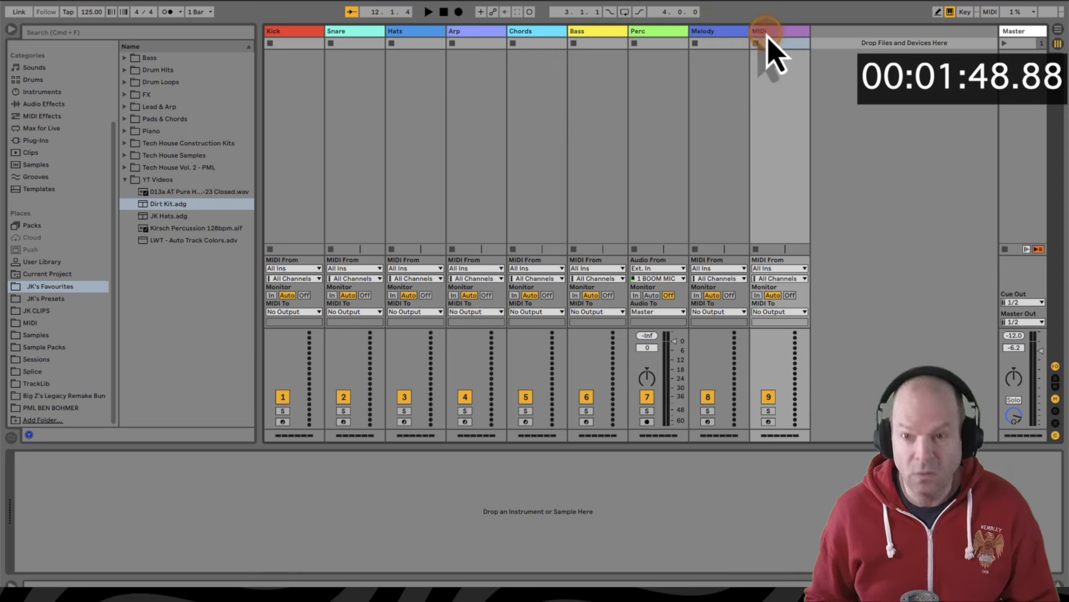
{"action": "left_click", "coordinate": [766, 32]}
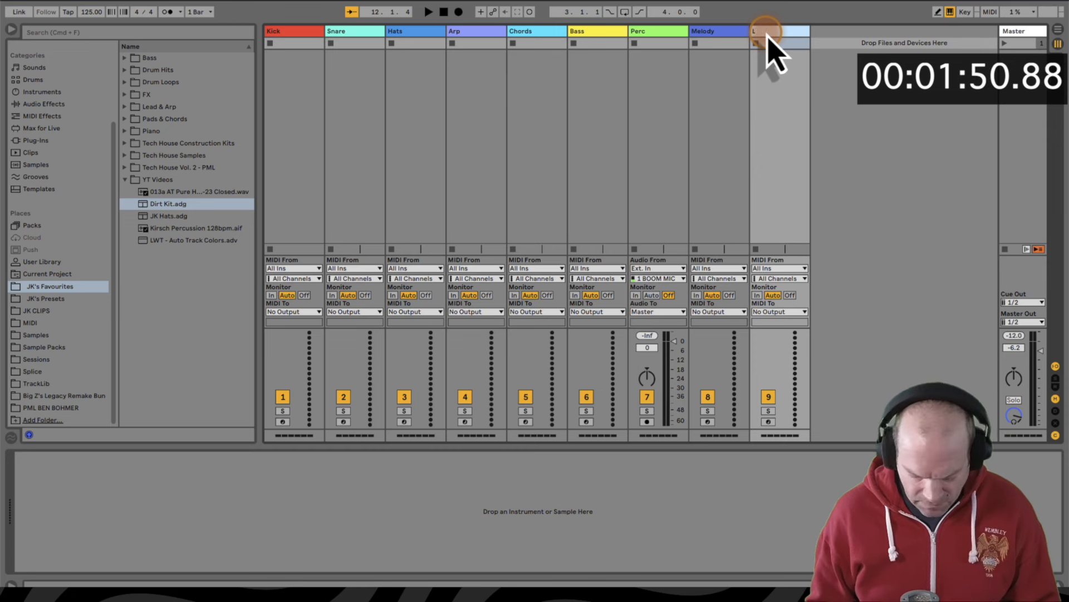
{"action": "left_click", "coordinate": [819, 49]}
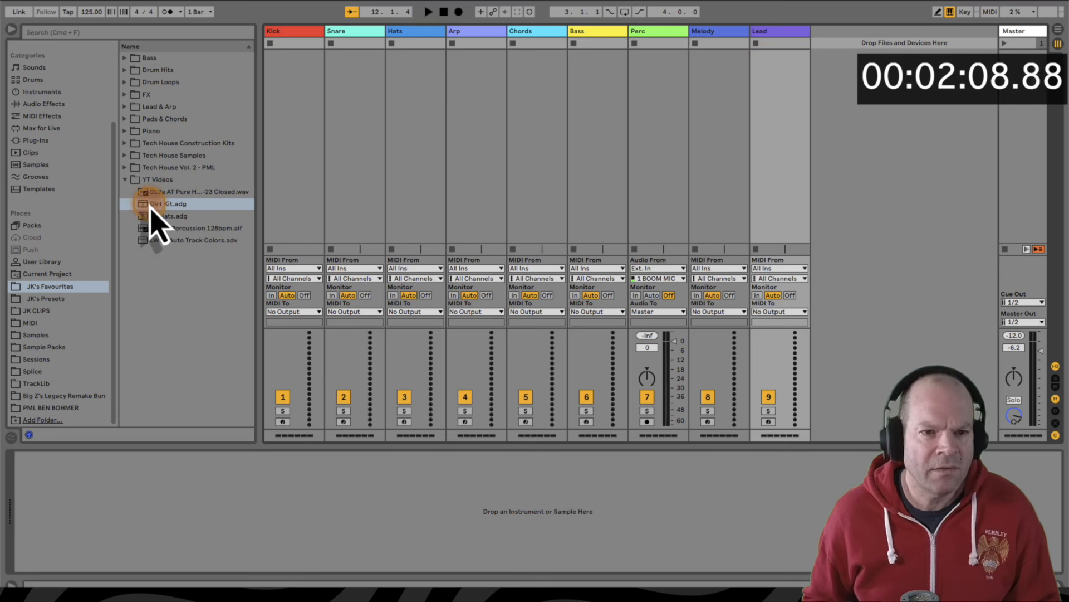
Load Dirt Kit.adg onto the Kick and Snare tracks and create an empty MIDI clip in the Kick track's first slot
{"action": "left_click_drag", "start_coordinate": [151, 210], "coordinate": [342, 140]}
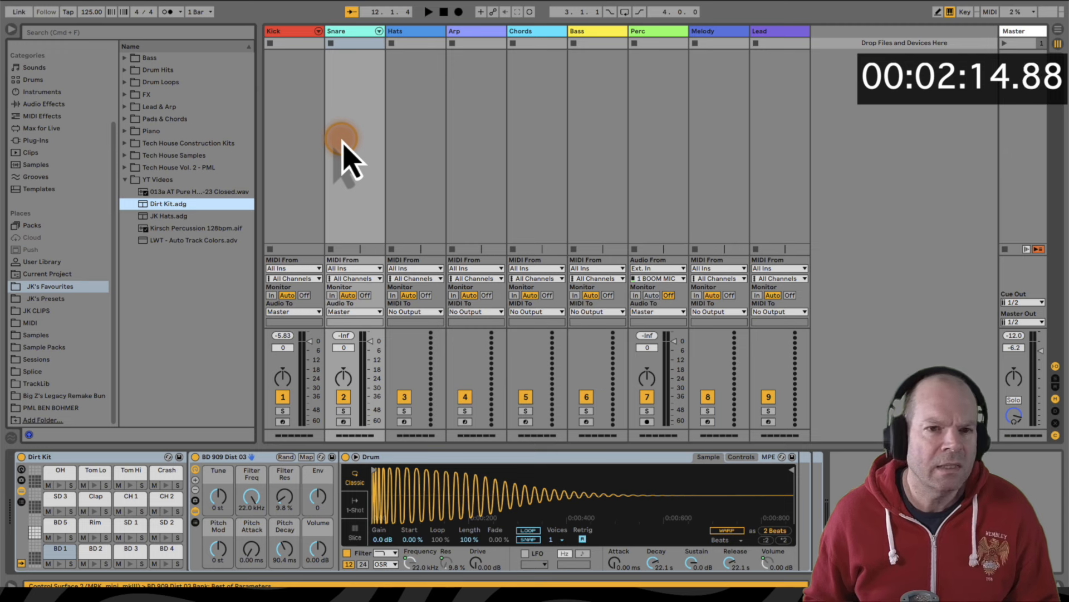
{"action": "left_click", "coordinate": [289, 43]}
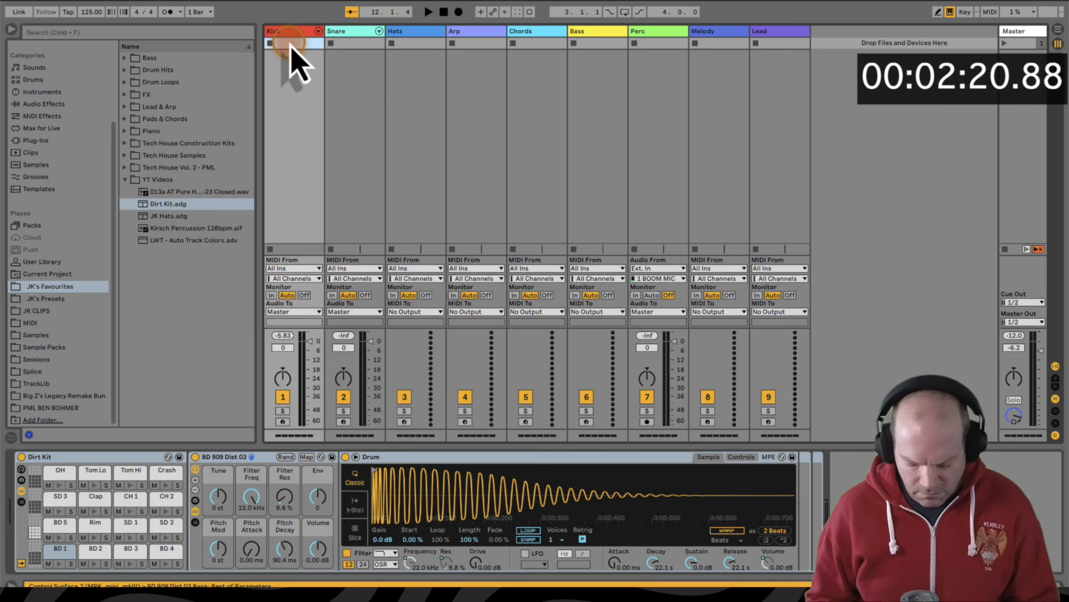
{"action": "double_click", "coordinate": [291, 45]}
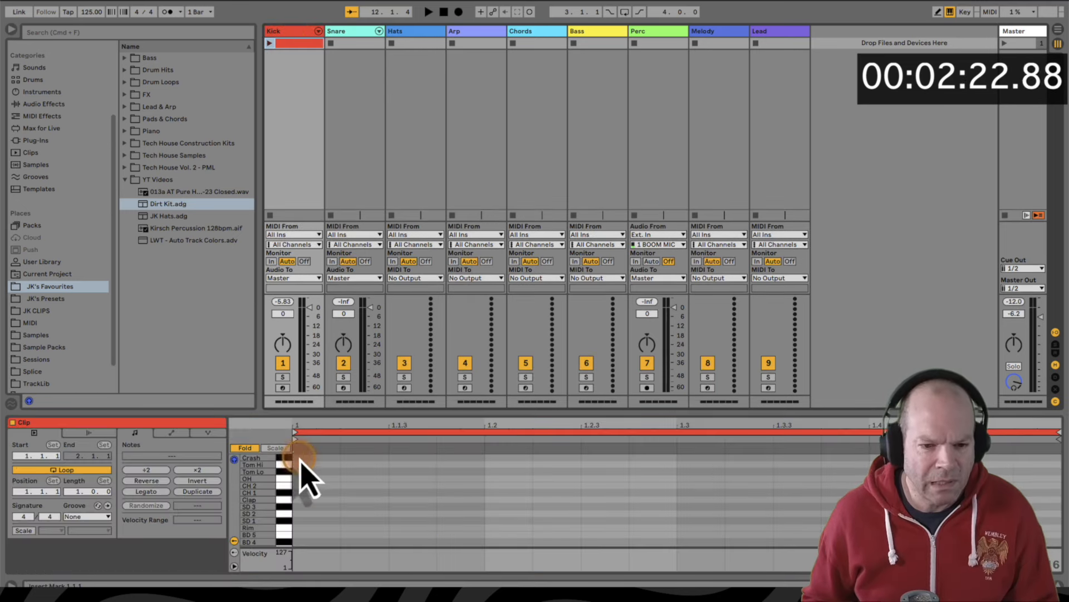
Add a BD 4 note at the start of the Kick clip and loop only the clip's first beat
{"action": "scroll", "coordinate": [295, 526], "scroll_direction": "down", "scroll_amount": 3}
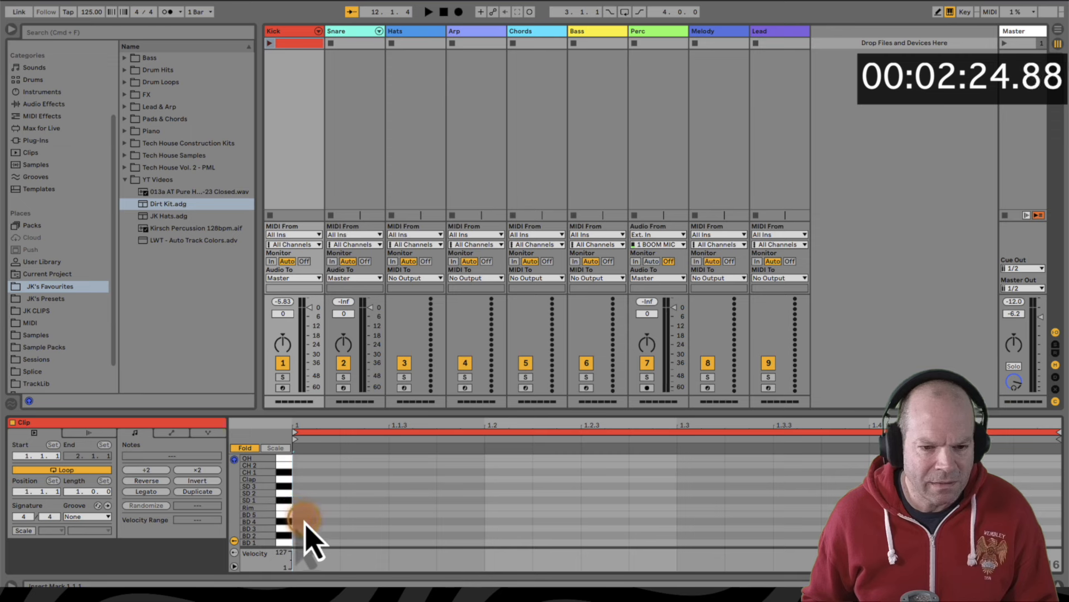
{"action": "double_click", "coordinate": [304, 521]}
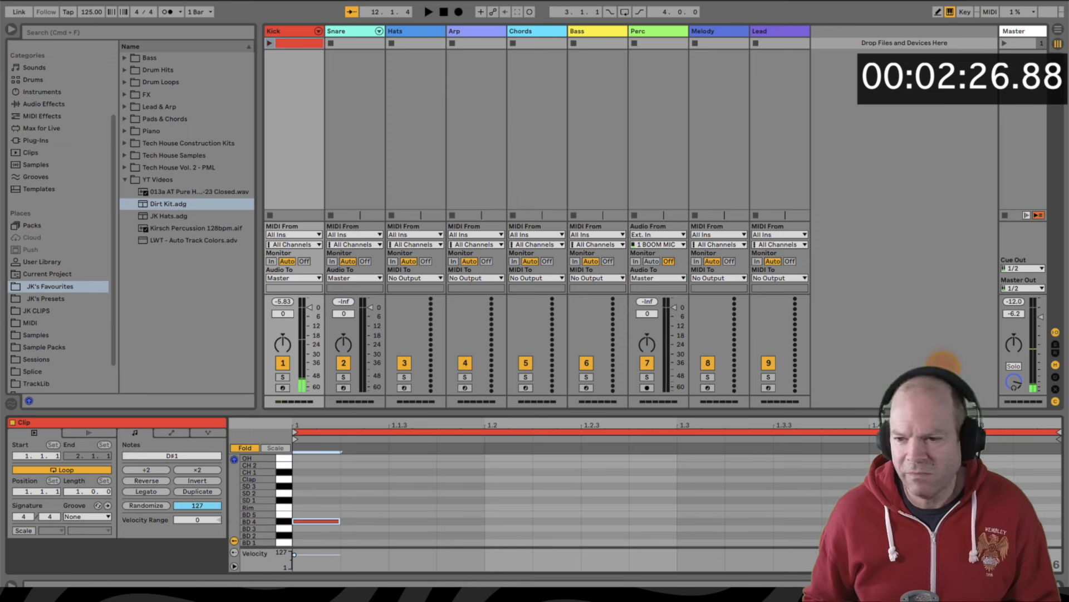
{"action": "left_click_drag", "start_coordinate": [472, 509], "coordinate": [309, 499]}
{"action": "key", "text": "super+l"}
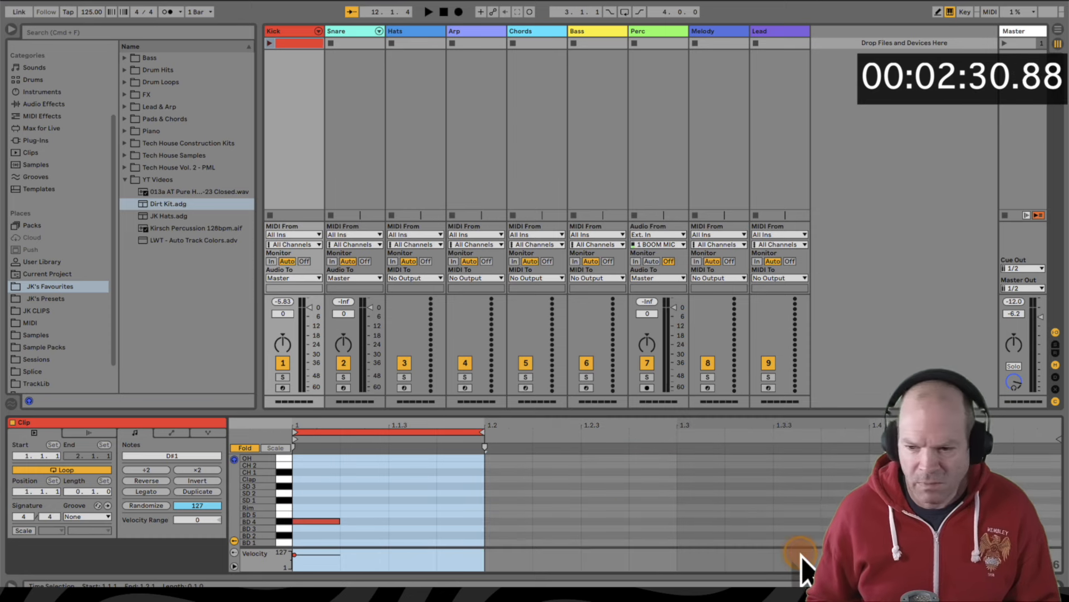
{"action": "key", "text": "shift+Tab"}
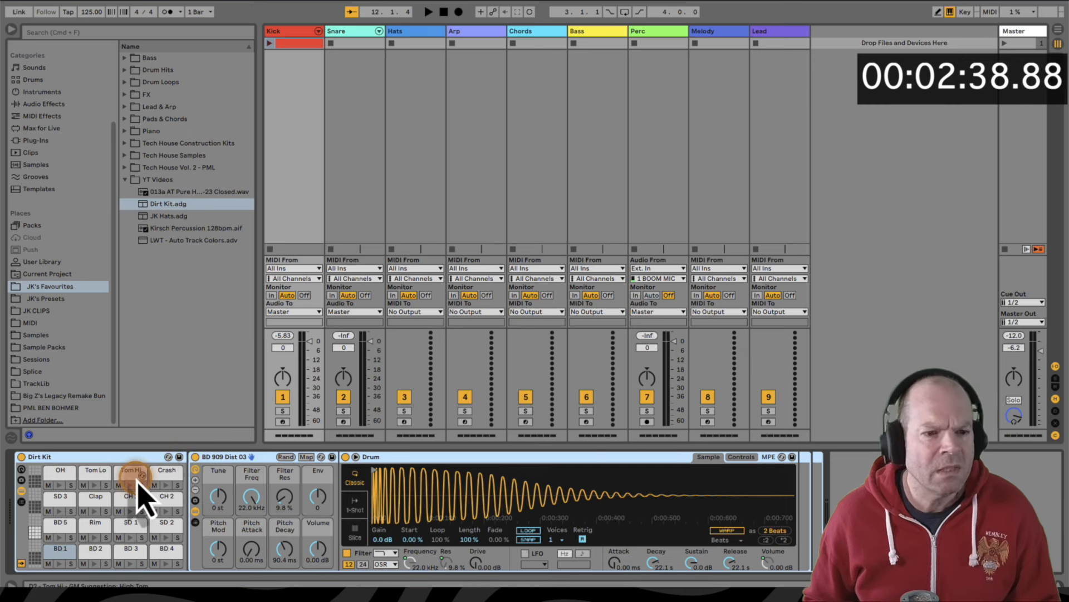
{"action": "left_click", "coordinate": [44, 347]}
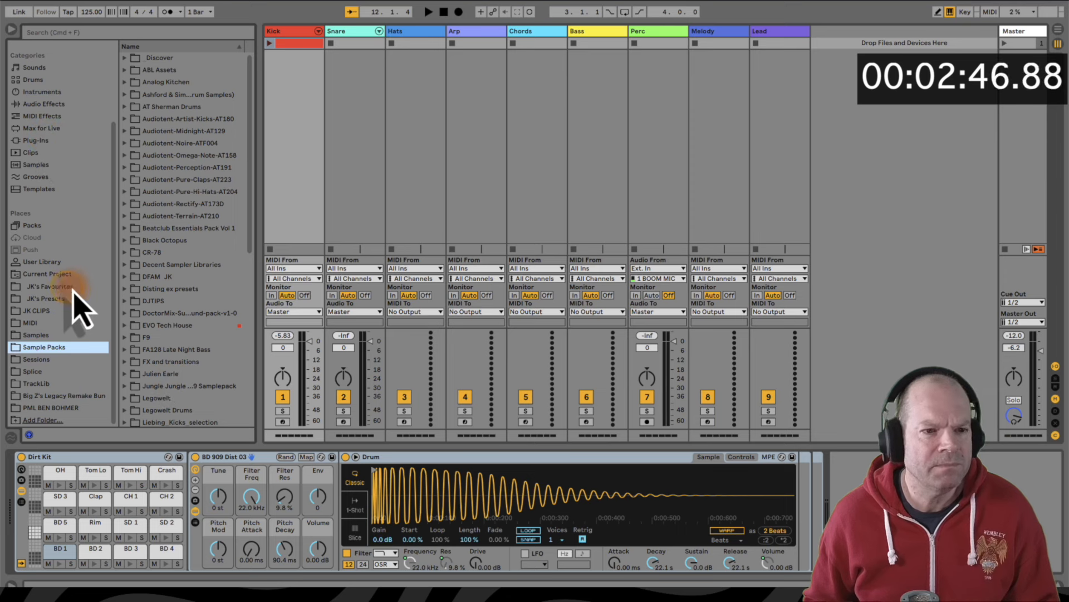
{"action": "left_click", "coordinate": [58, 286]}
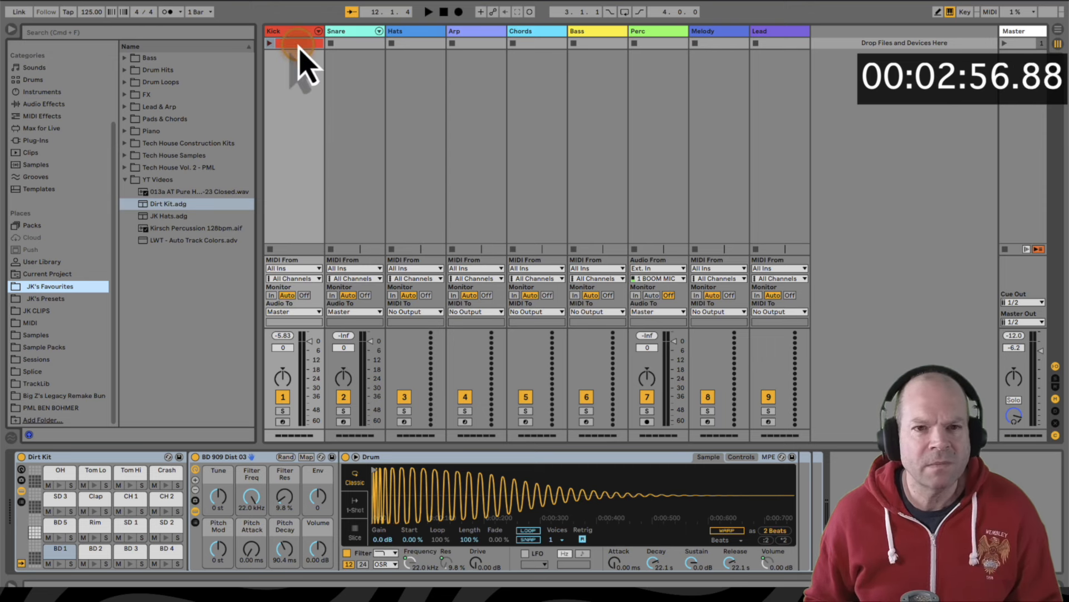
Launch the first scene to play the kick and select the BD 4 pad in the Kick track's Dirt Kit
{"action": "left_click", "coordinate": [1045, 35]}
{"action": "left_click", "coordinate": [294, 44]}
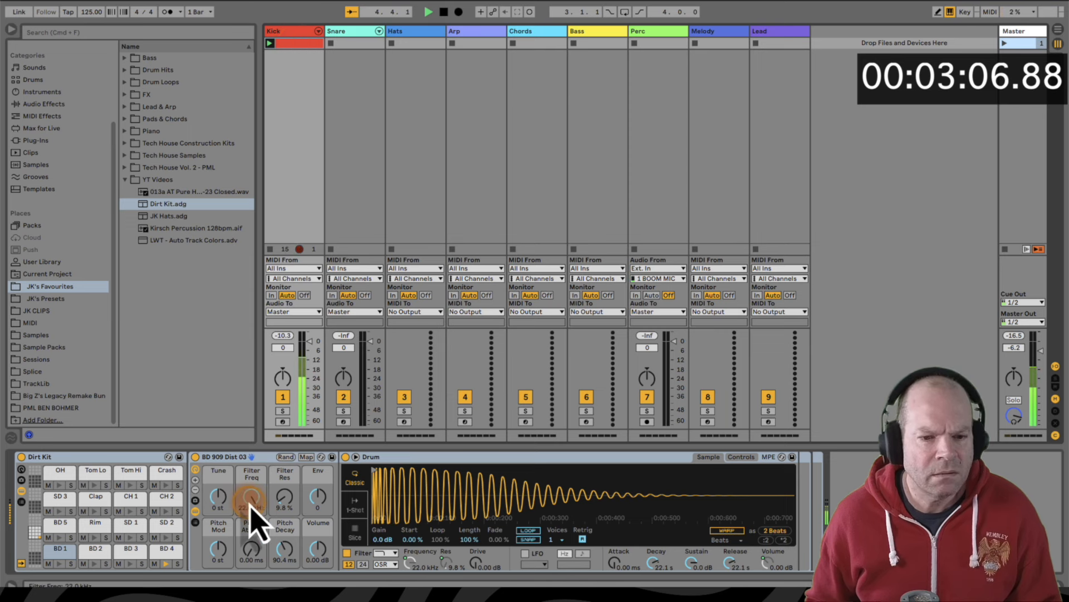
{"action": "left_click", "coordinate": [165, 551]}
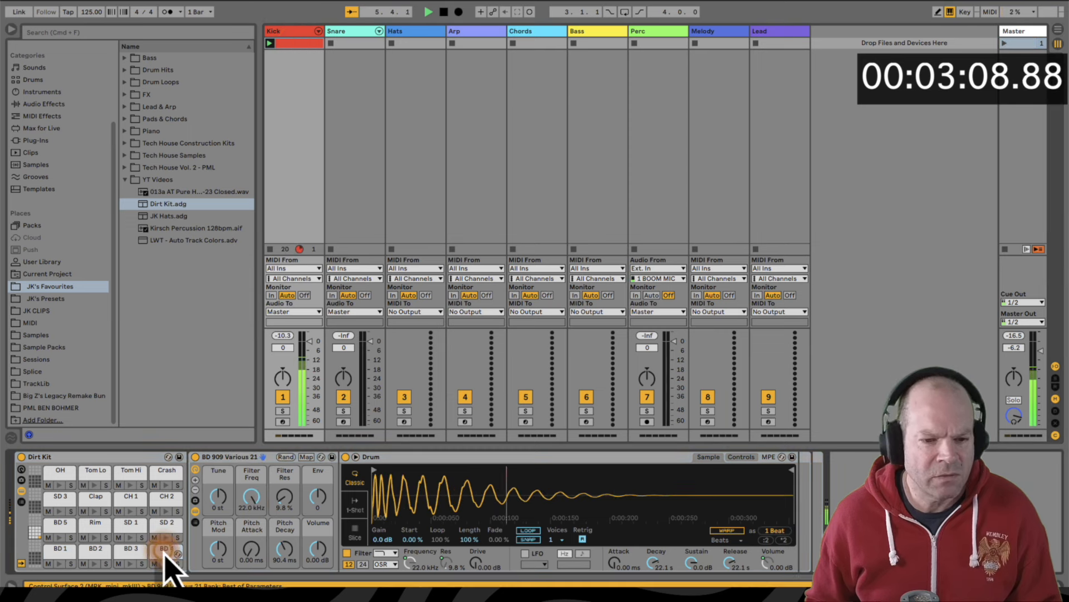
Reopen the Kick clip and raise the velocity of its BD 4 note to 127
{"action": "left_click", "coordinate": [301, 45]}
{"action": "left_click", "coordinate": [285, 522]}
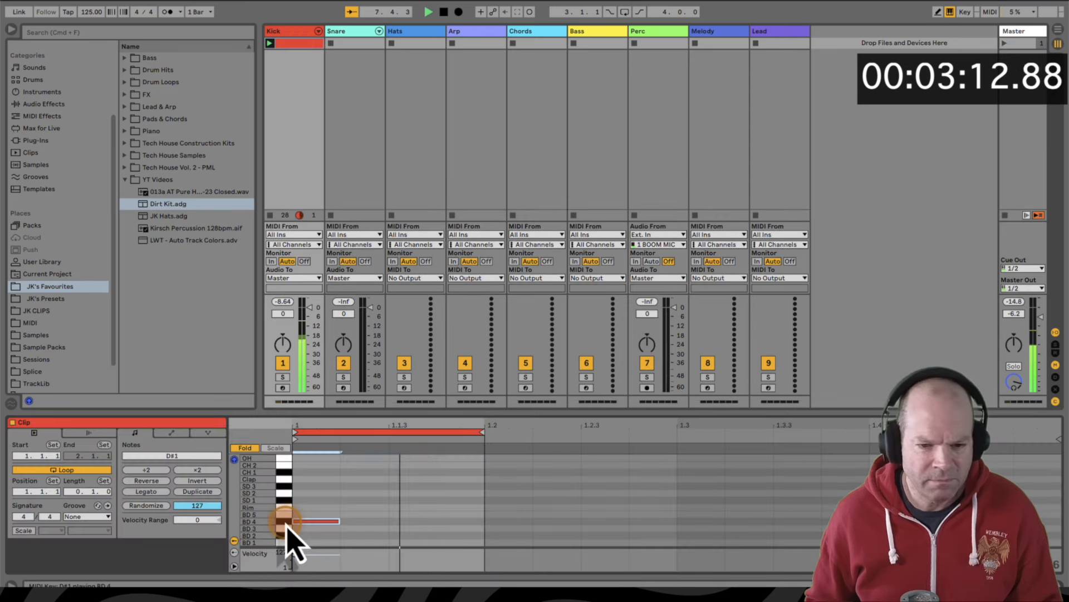
{"action": "left_click_drag", "start_coordinate": [295, 558], "coordinate": [295, 550]}
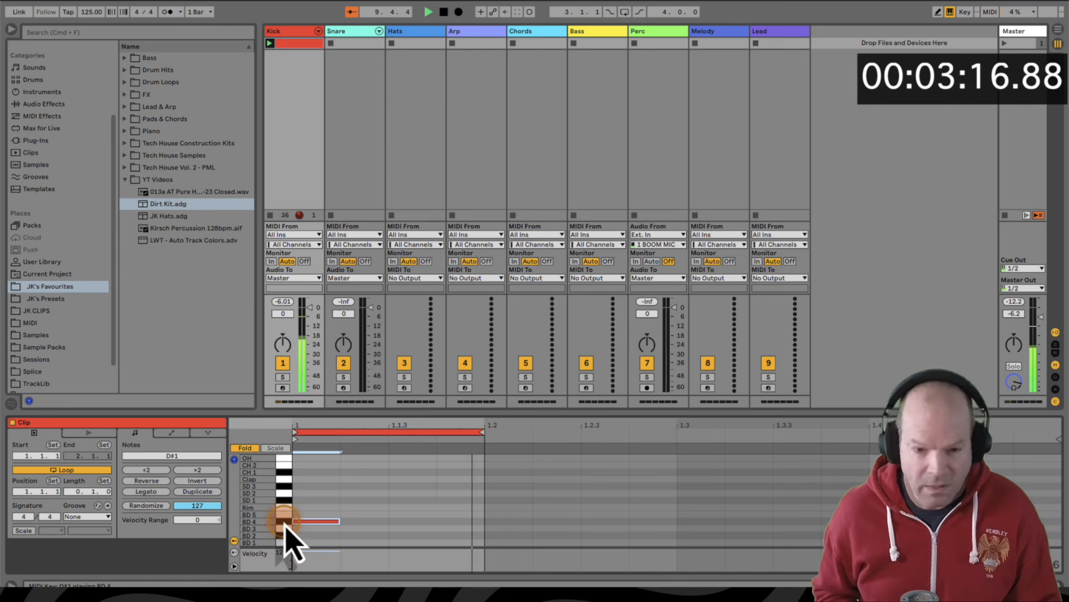
Try the looping kick note on the BD 3 and BD 2 sounds, and return it to BD 4
{"action": "key", "text": "Down"}
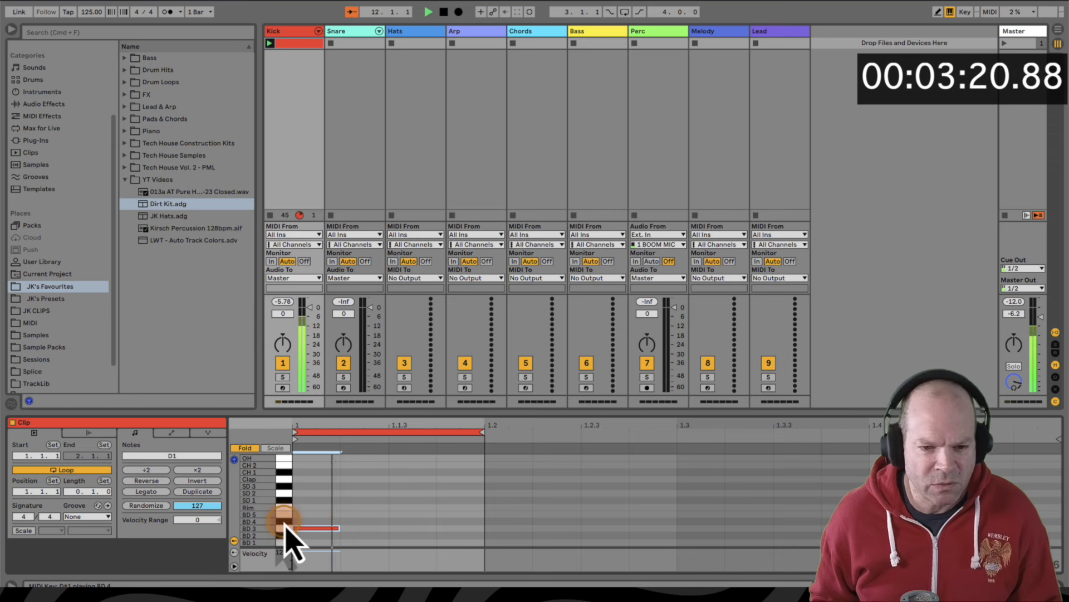
{"action": "key", "text": "Down"}
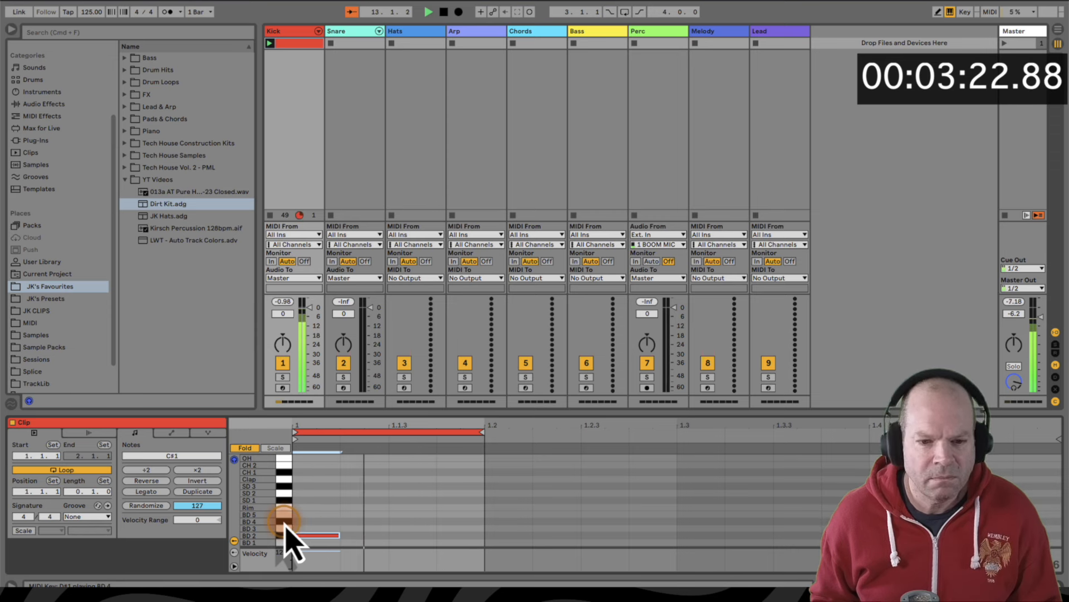
{"action": "key", "text": "Up"}
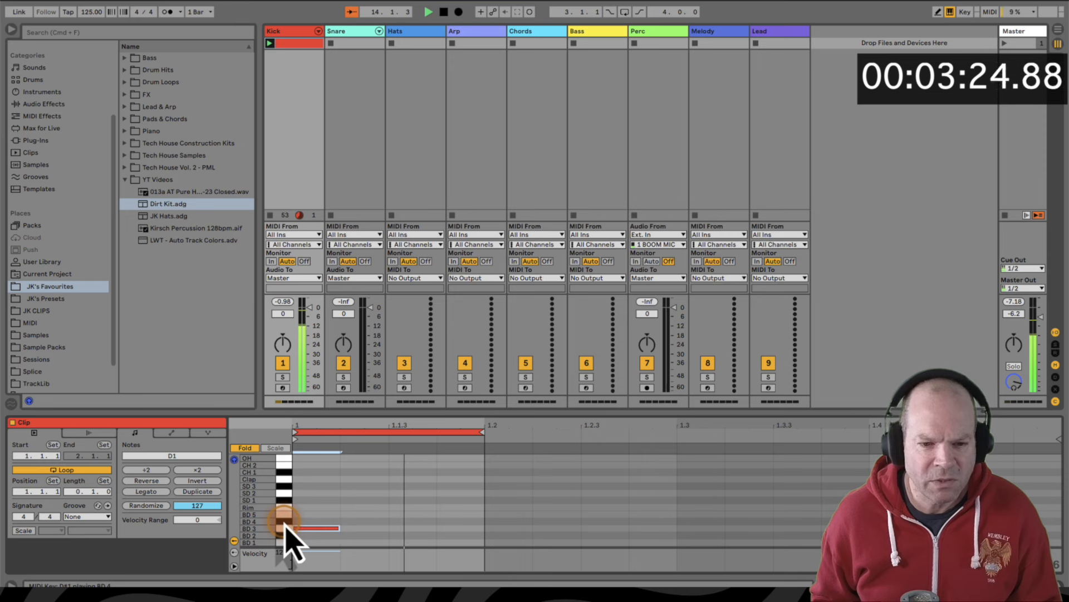
{"action": "key", "text": "Up"}
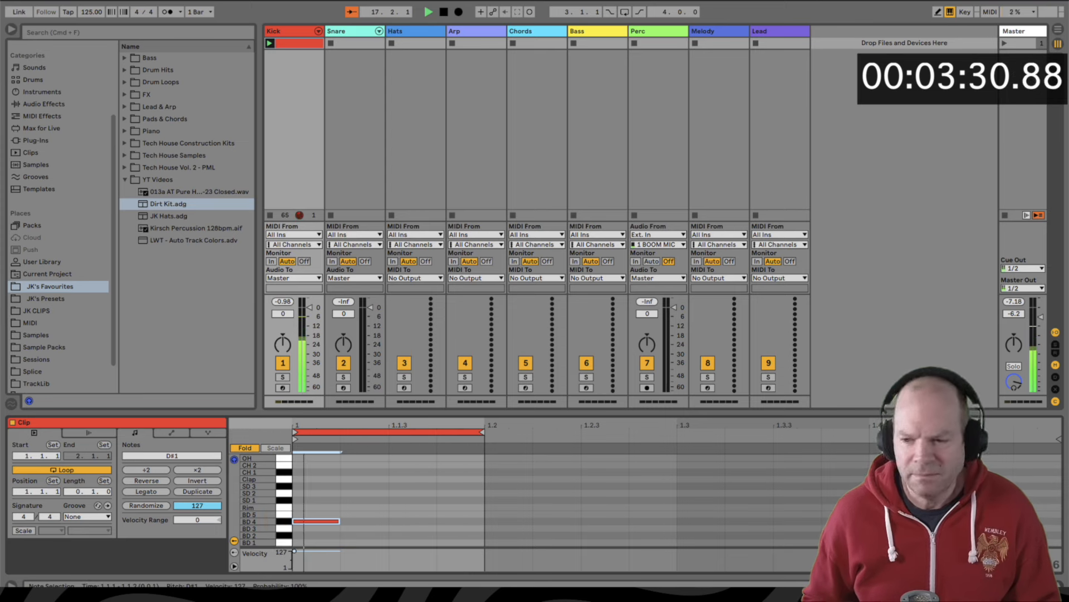
Set the BD 4 sound's filter frequency to 3.96 kHz and filter resonance to 12 %, and stop playback
{"action": "key", "text": "shift+Tab"}
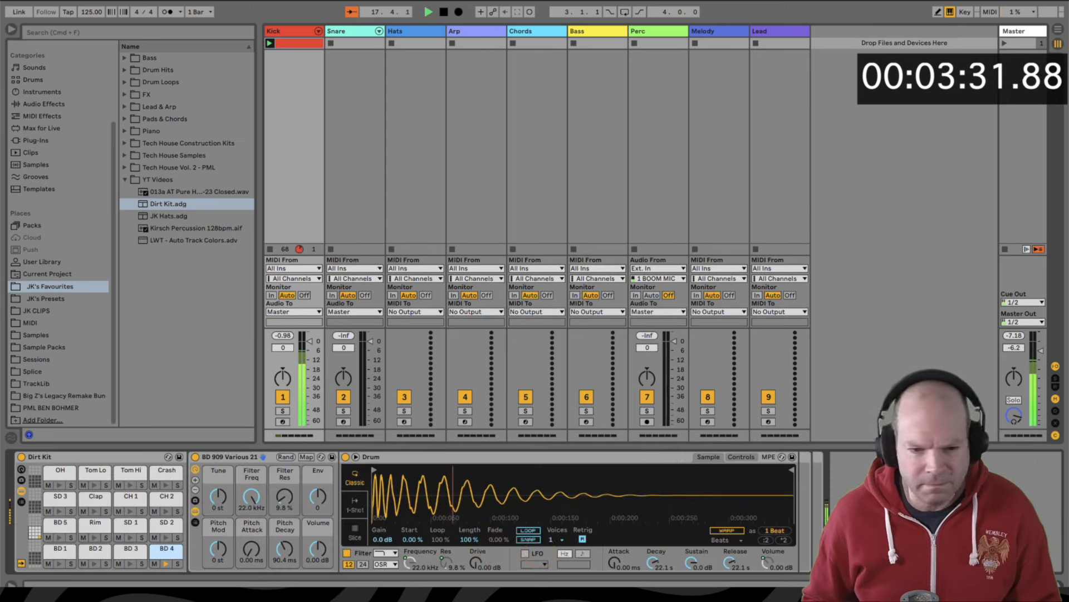
{"action": "left_click", "coordinate": [249, 495]}
{"action": "mouse_move", "coordinate": [248, 495]}
{"action": "left_mouse_down"}
{"action": "mouse_move", "coordinate": [249, 508]}
{"action": "mouse_move", "coordinate": [248, 497]}
{"action": "left_mouse_up"}
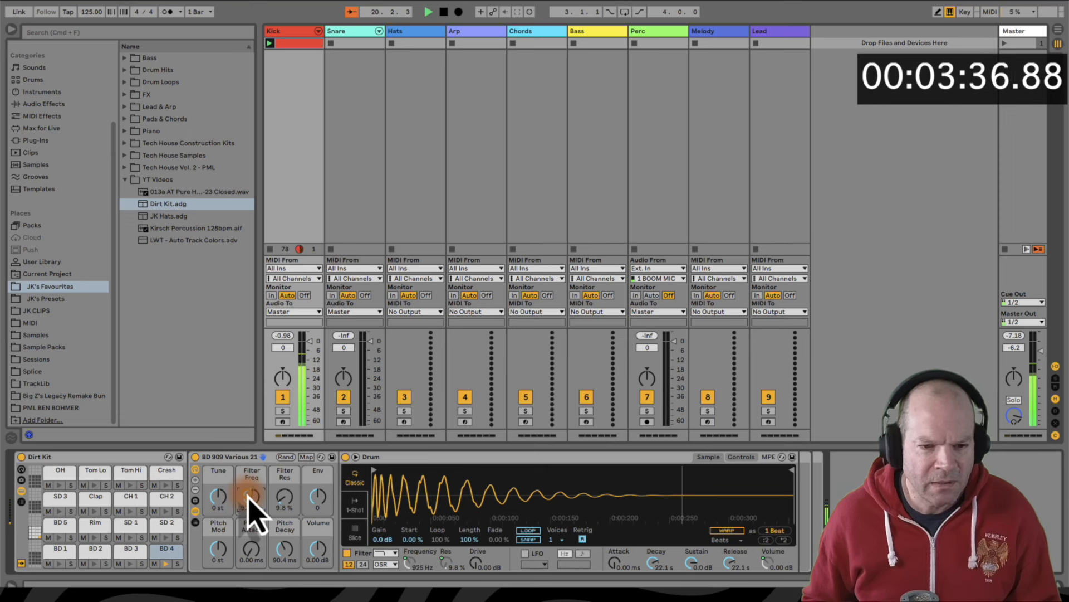
{"action": "left_click_drag", "start_coordinate": [284, 503], "coordinate": [284, 498]}
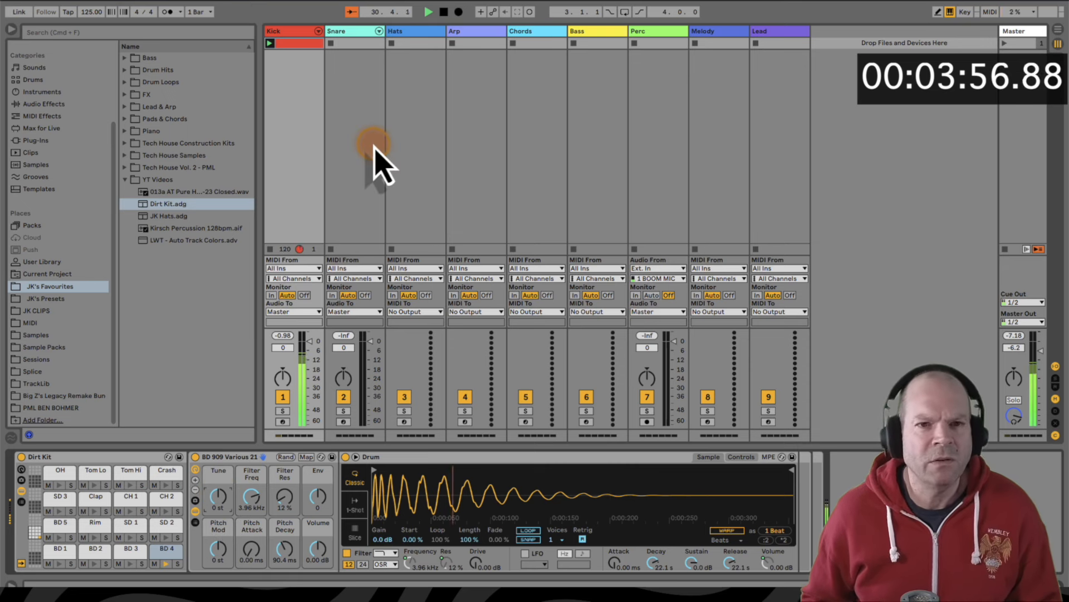
{"action": "key", "text": "space"}
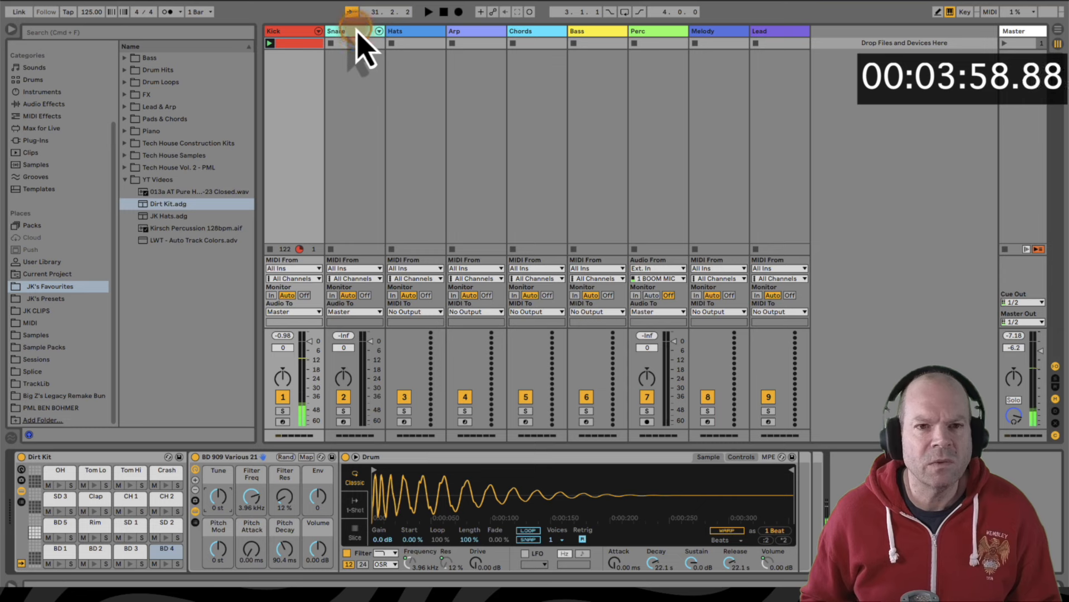
Create a MIDI clip in the Snare track's first slot with SD 2 notes on beats 2 and 4, and play it briefly with the kick
{"action": "left_click", "coordinate": [352, 43]}
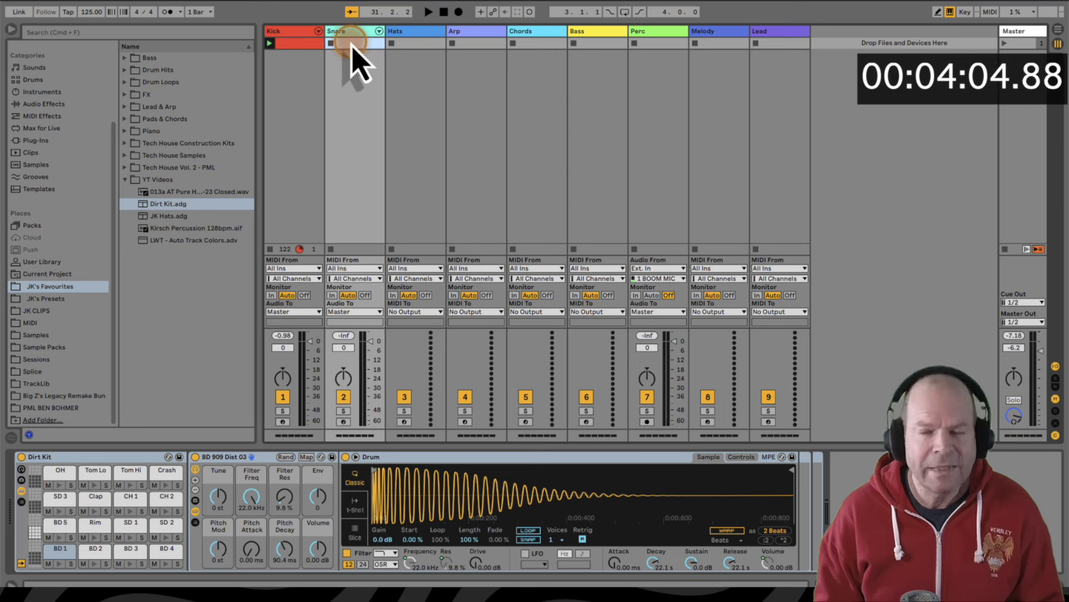
{"action": "double_click", "coordinate": [352, 43]}
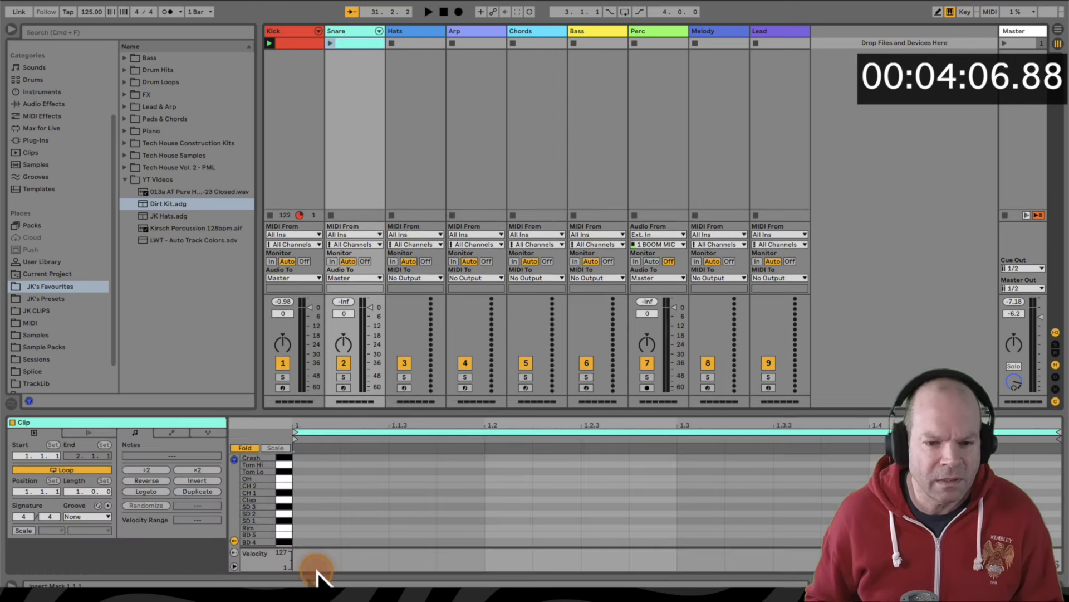
{"action": "left_click", "coordinate": [285, 517]}
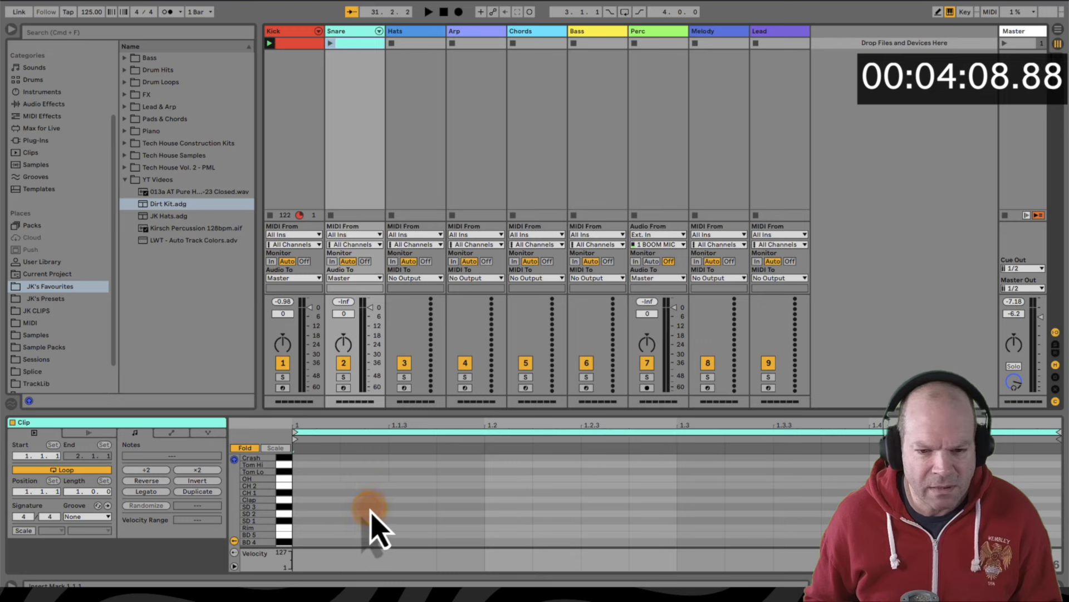
{"action": "double_click", "coordinate": [498, 514]}
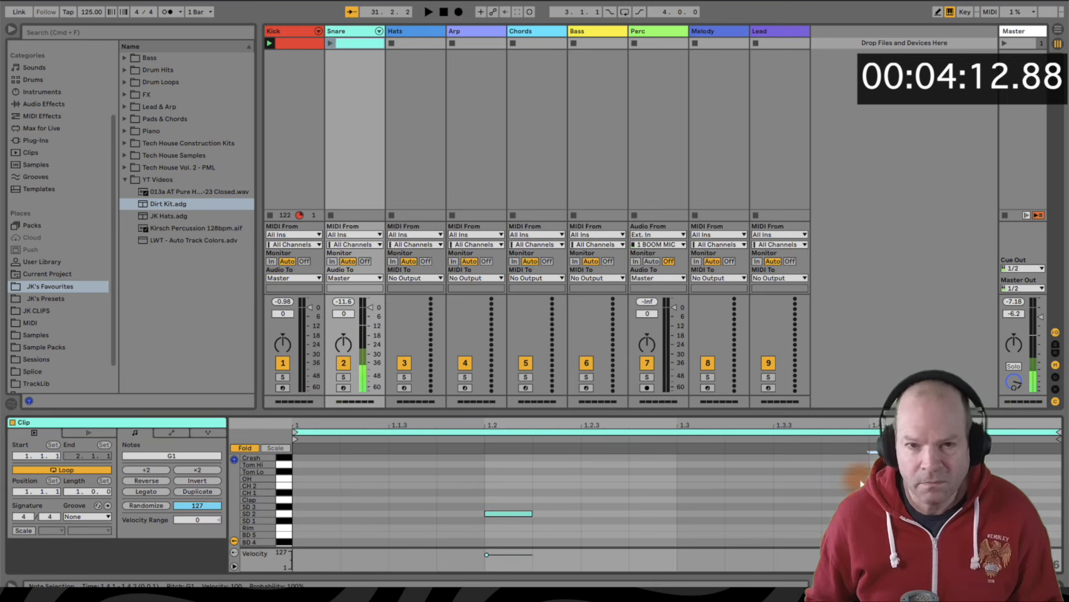
{"action": "left_click", "coordinate": [1005, 44]}
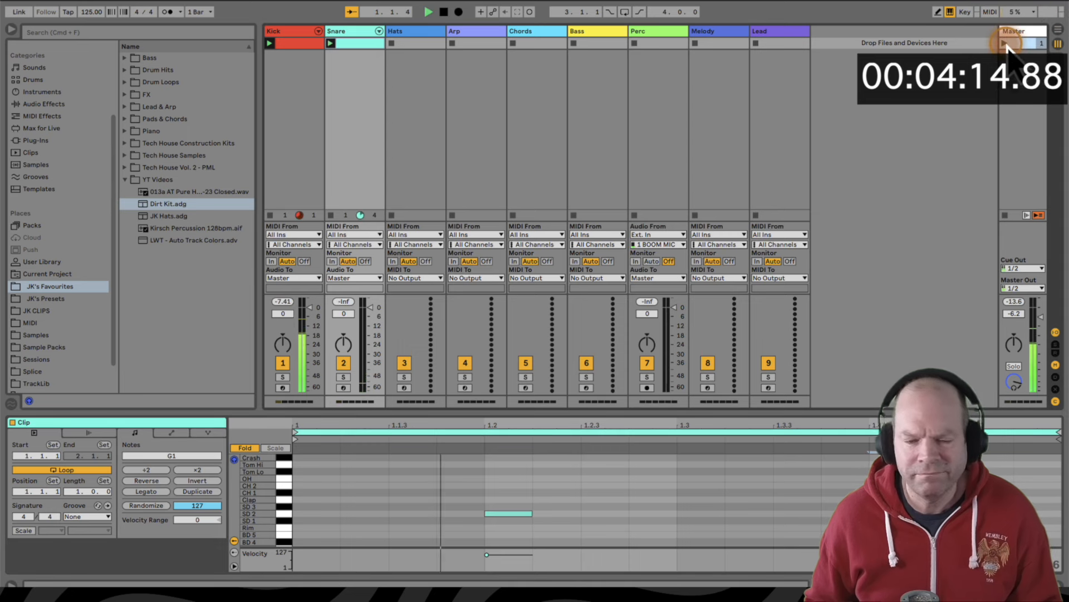
{"action": "key", "text": "space"}
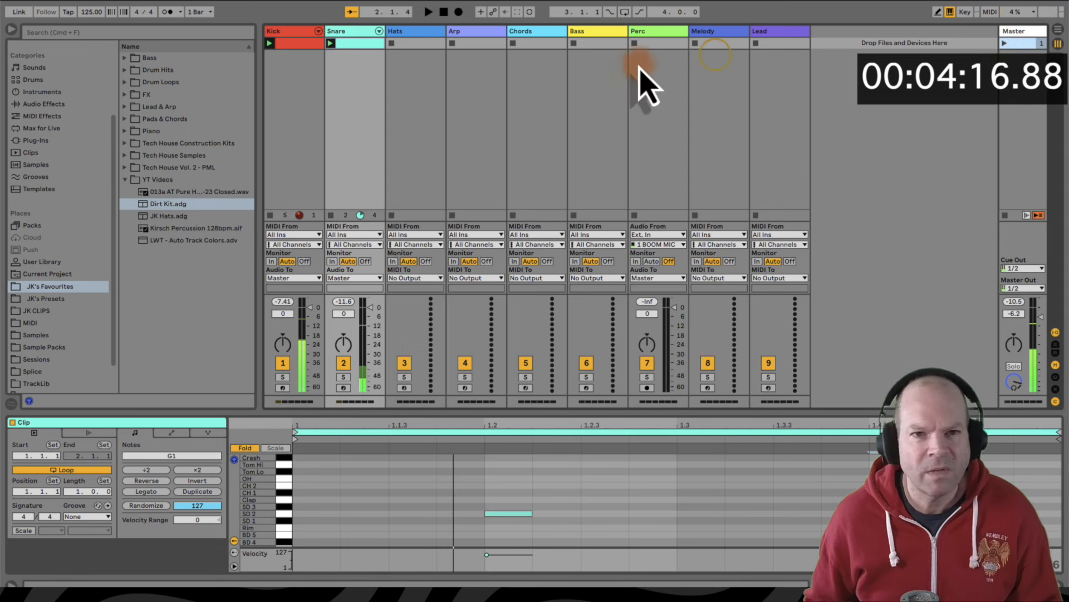
Load JK Hats.adg onto the Hats track and create an empty MIDI clip in its first slot
{"action": "left_click", "coordinate": [425, 32]}
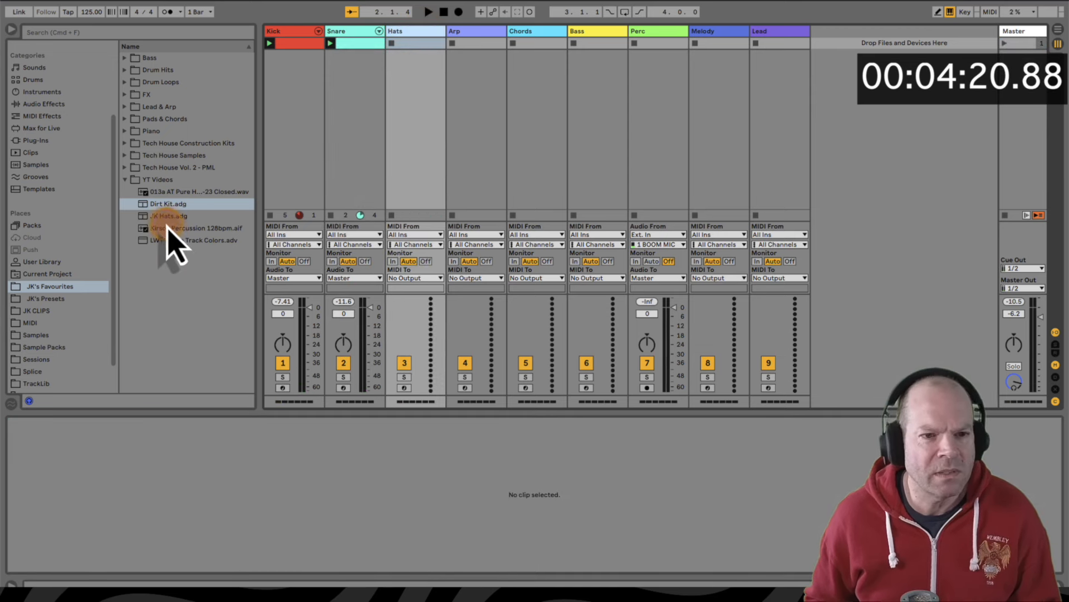
{"action": "left_click_drag", "start_coordinate": [164, 216], "coordinate": [411, 142]}
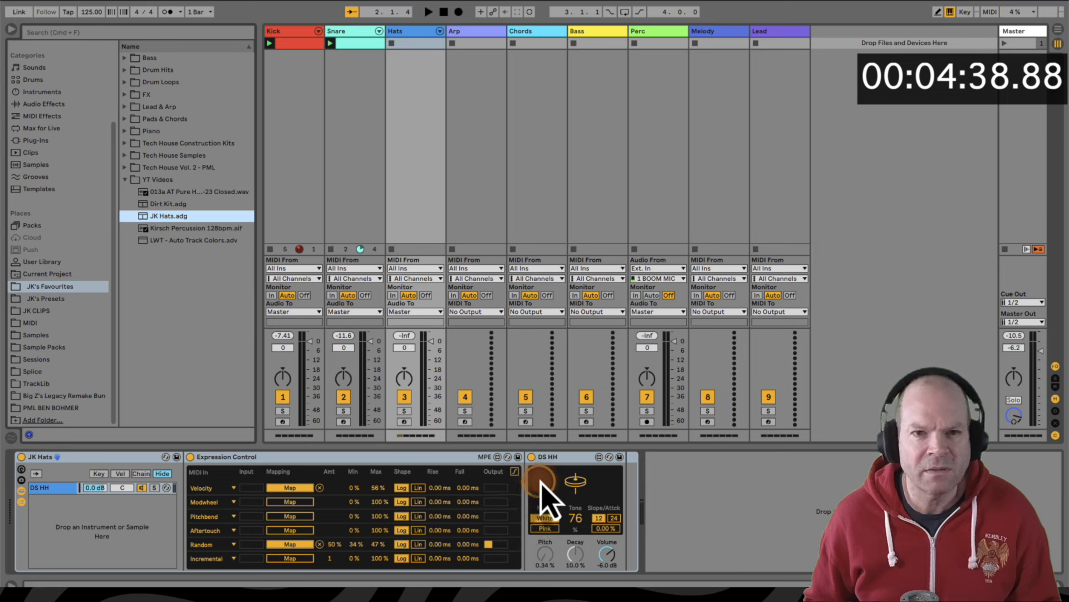
{"action": "double_click", "coordinate": [413, 45]}
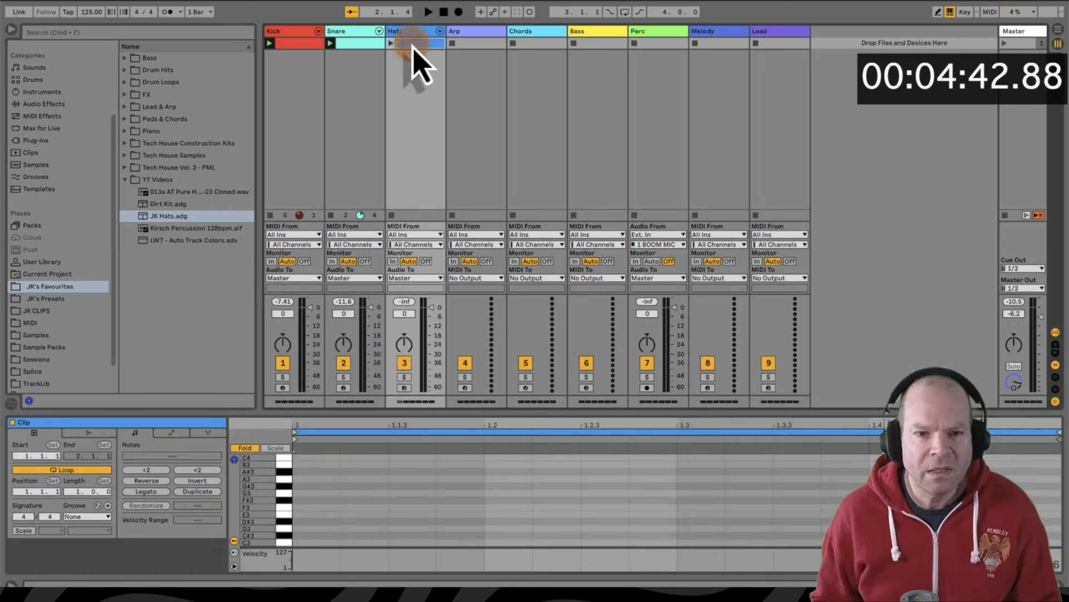
Fill the Hats clip's first beat with four consecutive sixteenth notes on C3 and loop only that beat
{"action": "double_click", "coordinate": [301, 542]}
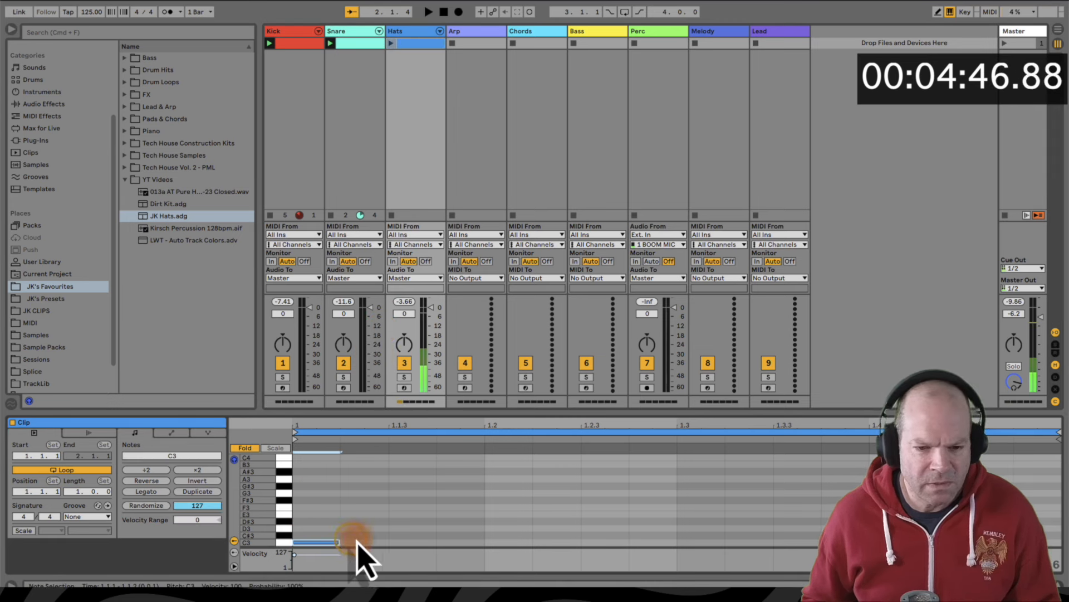
{"action": "double_click", "coordinate": [382, 541]}
{"action": "double_click", "coordinate": [402, 543]}
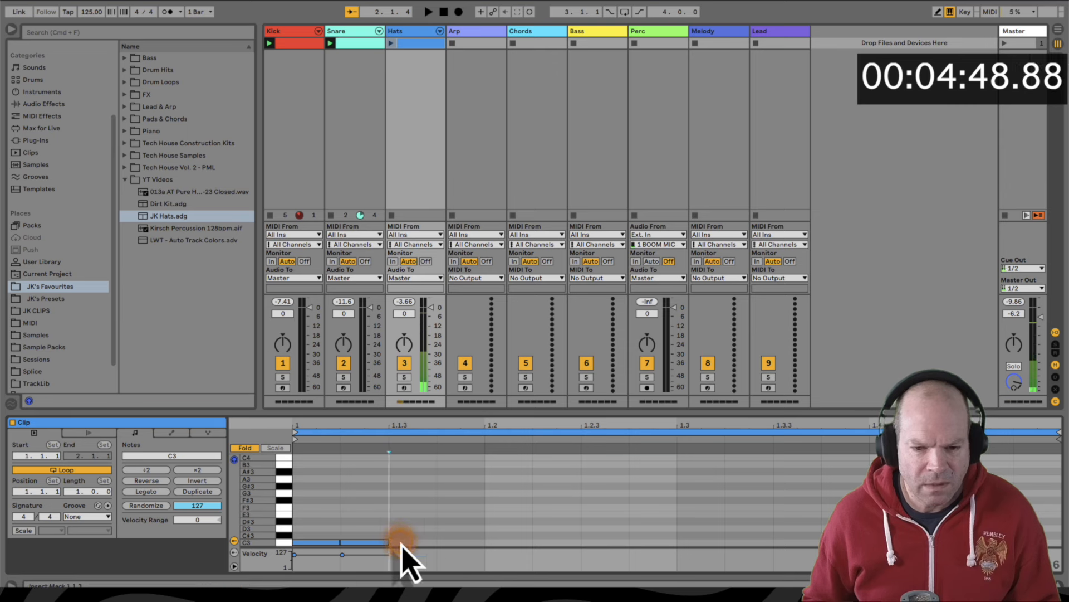
{"action": "double_click", "coordinate": [459, 541]}
{"action": "left_click_drag", "start_coordinate": [494, 483], "coordinate": [301, 468]}
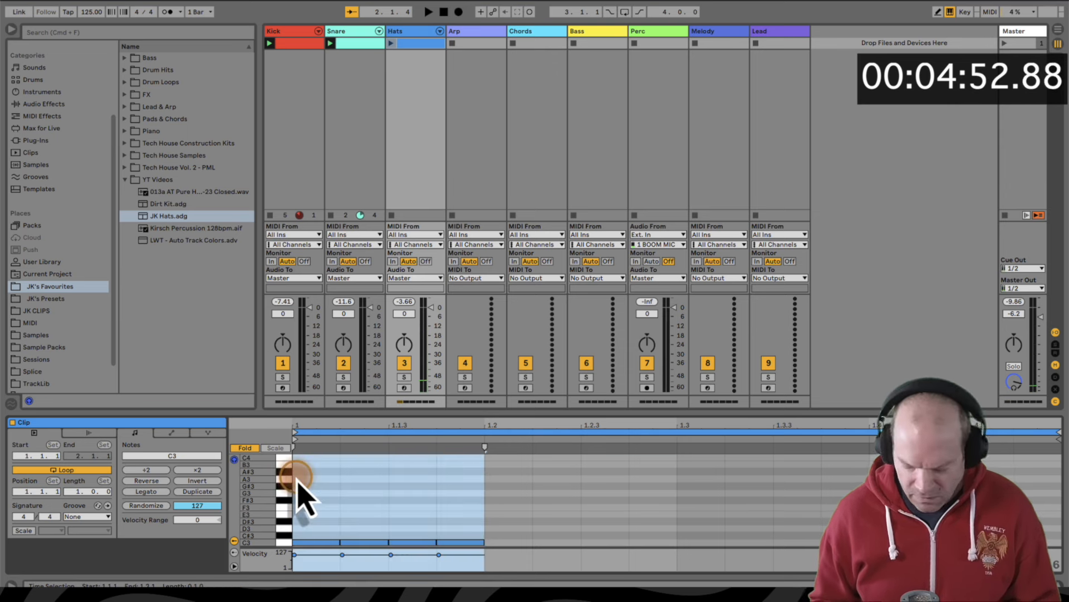
{"action": "key", "text": "super+l"}
{"action": "scroll", "coordinate": [320, 490], "scroll_direction": "down", "scroll_amount": 4}
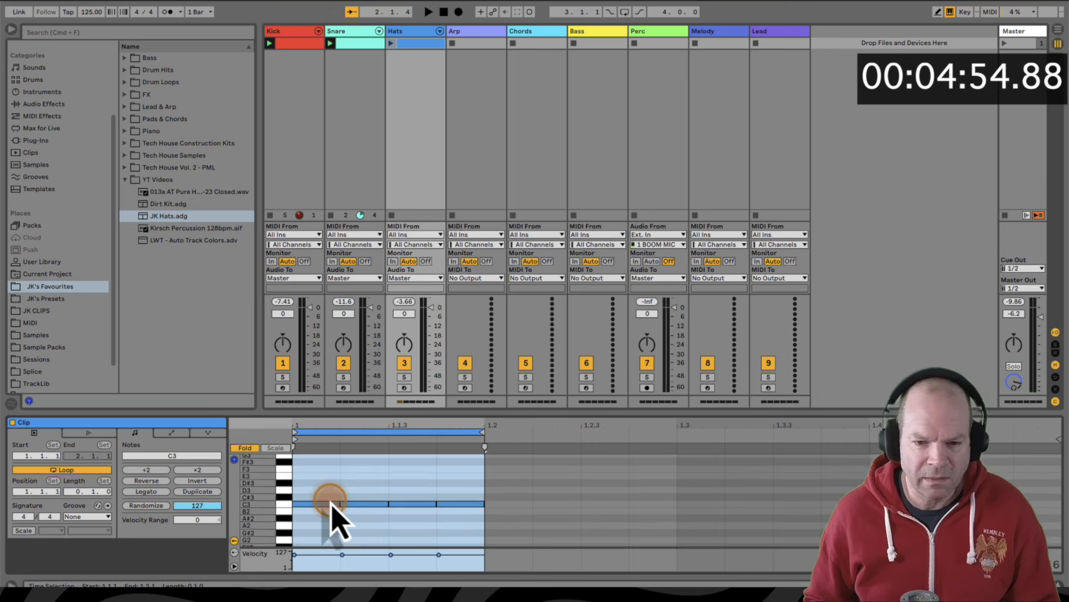
Vary the hat velocities: set the second note to 70, the third close to the minimum and the fourth close to the maximum
{"action": "left_click", "coordinate": [305, 555]}
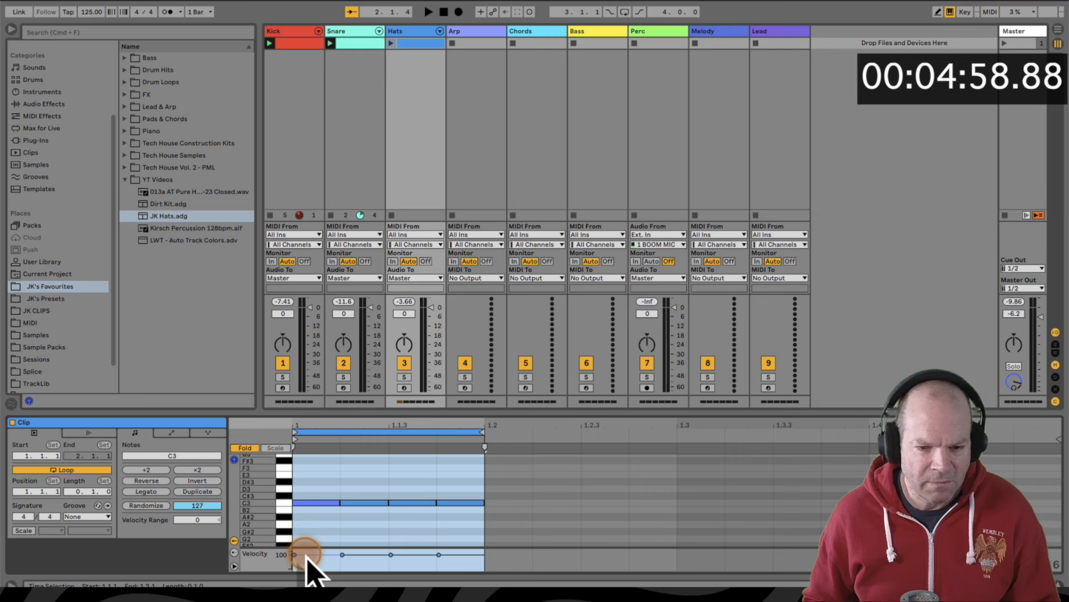
{"action": "left_click_drag", "start_coordinate": [342, 554], "coordinate": [342, 560]}
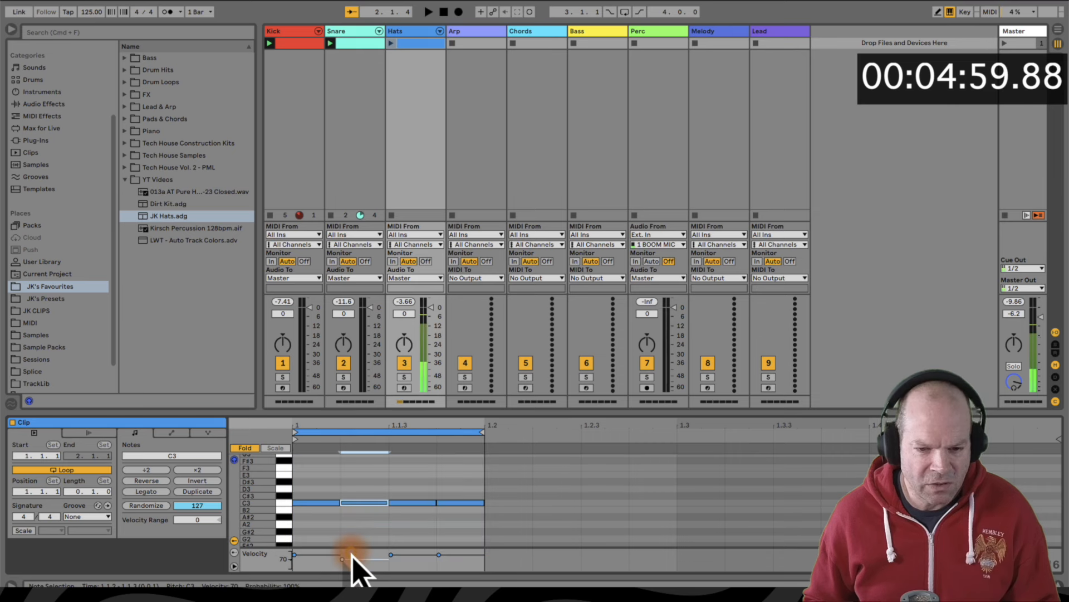
{"action": "left_click", "coordinate": [392, 555]}
{"action": "left_click", "coordinate": [439, 554]}
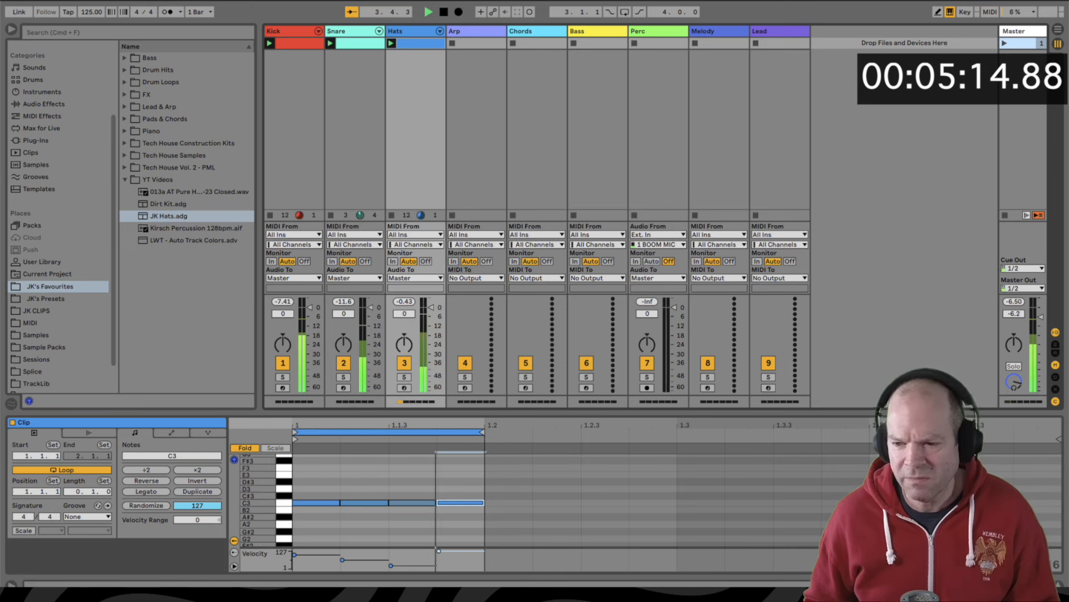
Remove the Velocity and Random mappings from the Hats track's Expression Control device
{"action": "key", "text": "shift+Tab"}
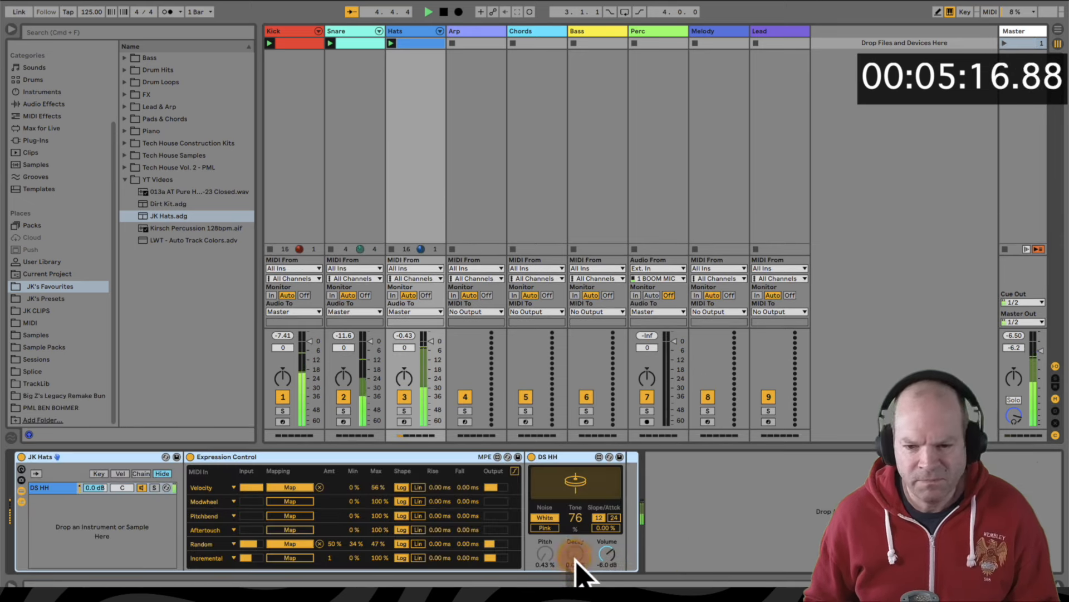
{"action": "left_click", "coordinate": [319, 488]}
{"action": "left_click", "coordinate": [320, 544]}
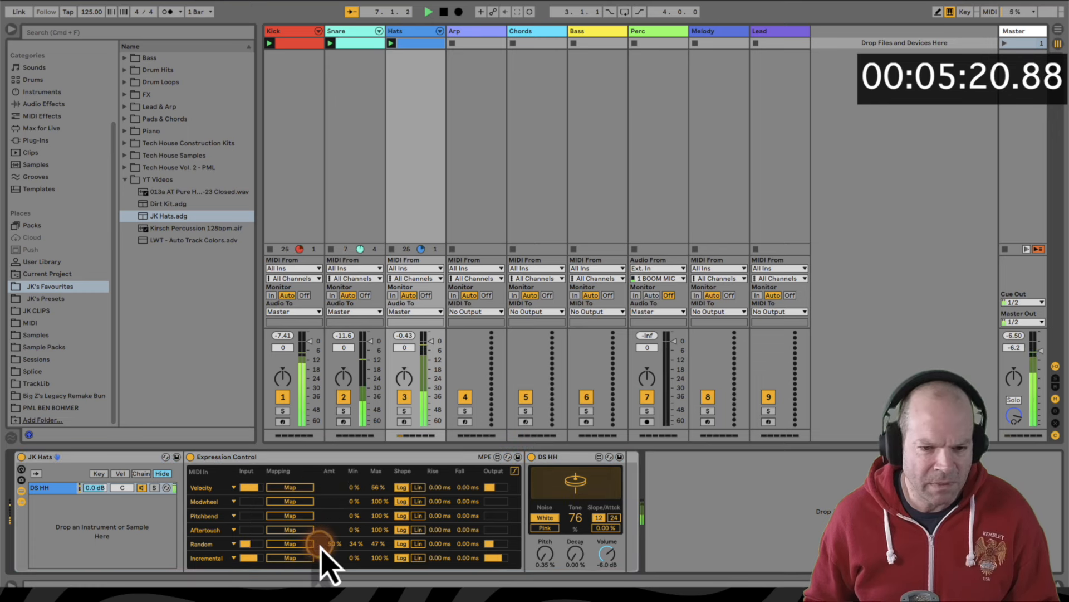
Set the DS HH hi-hat's decay to about 4.28 % and its tone to 35 %
{"action": "left_click_drag", "start_coordinate": [577, 557], "coordinate": [566, 529]}
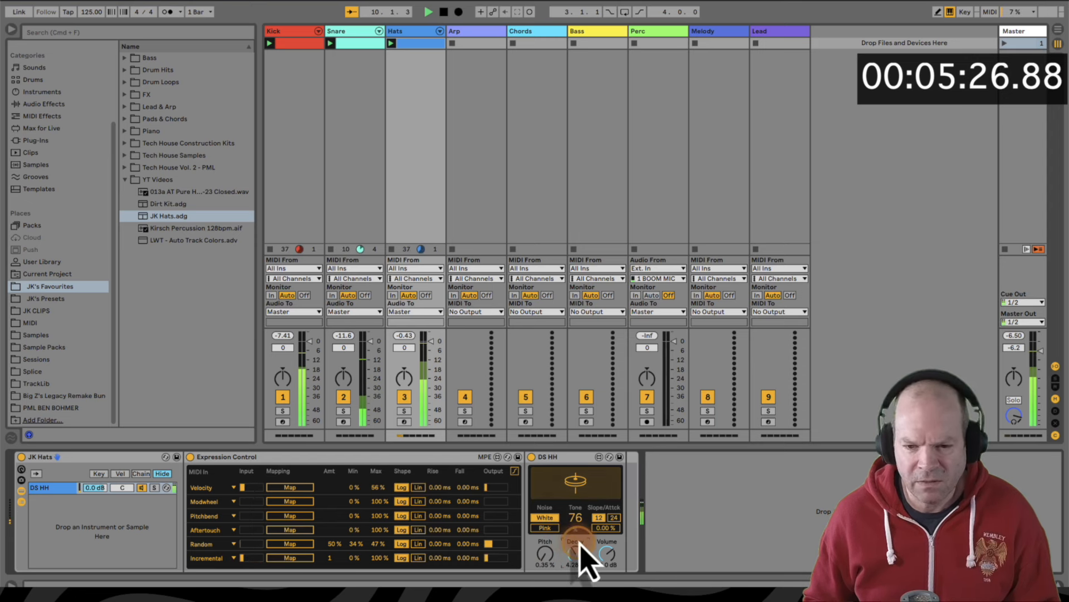
{"action": "left_click_drag", "start_coordinate": [576, 516], "coordinate": [549, 571]}
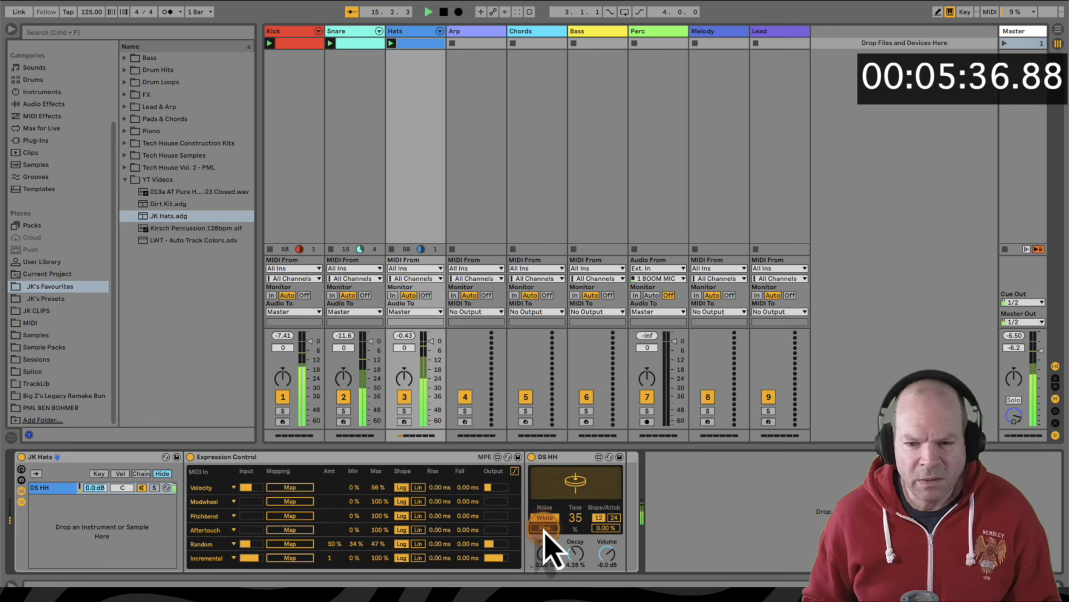
Compare pink and white noise on the DS HH hi-hat, keep white, and set its tone to 55 %
{"action": "left_click", "coordinate": [544, 529]}
{"action": "left_click", "coordinate": [543, 520]}
{"action": "left_click_drag", "start_coordinate": [574, 519], "coordinate": [574, 508]}
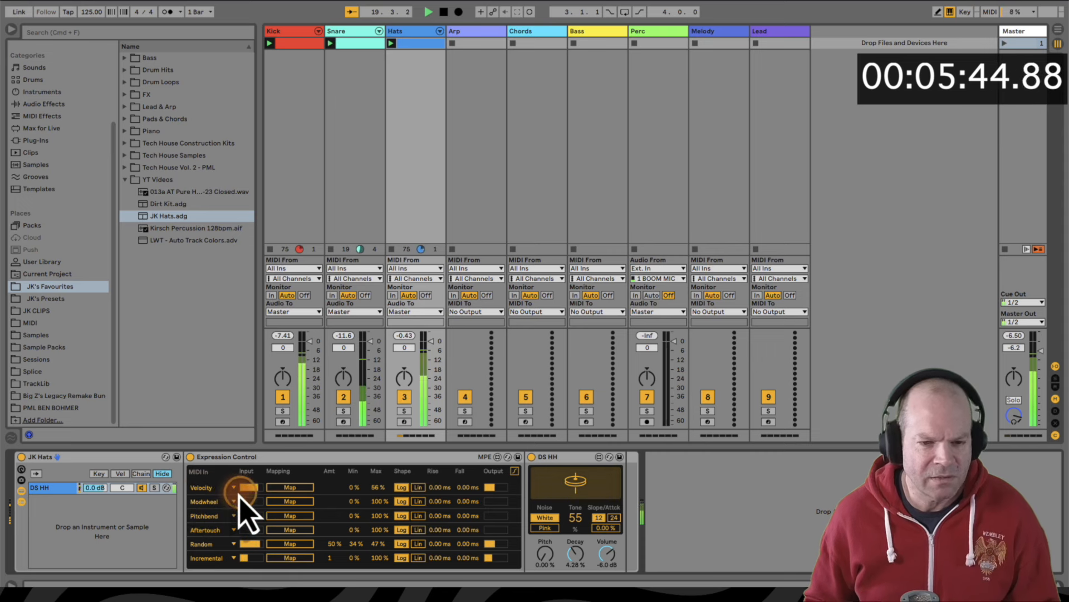
Map Velocity in the Hats track's Expression Control to the hi-hat's Decay, with a range of 32 % to 44 %
{"action": "left_click", "coordinate": [293, 487]}
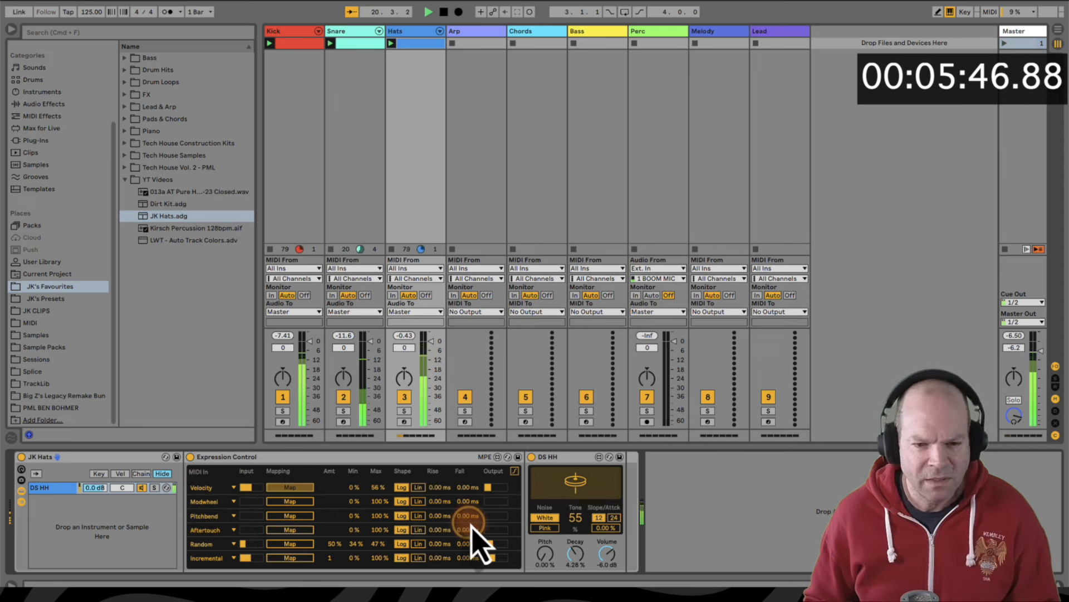
{"action": "left_click", "coordinate": [573, 555]}
{"action": "left_click", "coordinate": [575, 555]}
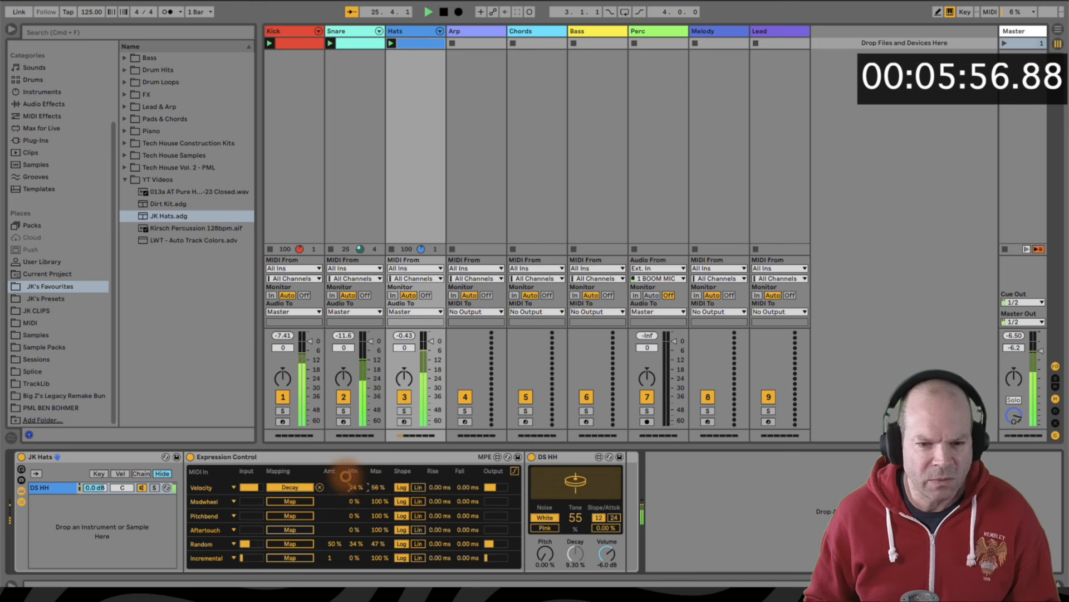
{"action": "mouse_move", "coordinate": [345, 475]}
{"action": "left_mouse_down"}
{"action": "mouse_move", "coordinate": [334, 491]}
{"action": "mouse_move", "coordinate": [349, 489]}
{"action": "left_mouse_up"}
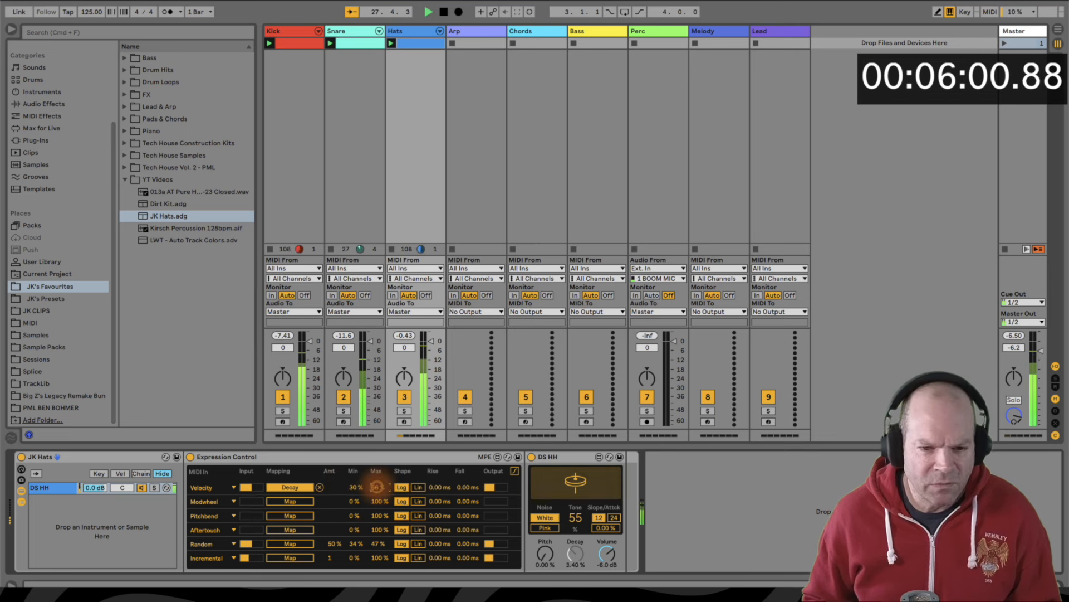
{"action": "left_click_drag", "start_coordinate": [378, 488], "coordinate": [353, 505]}
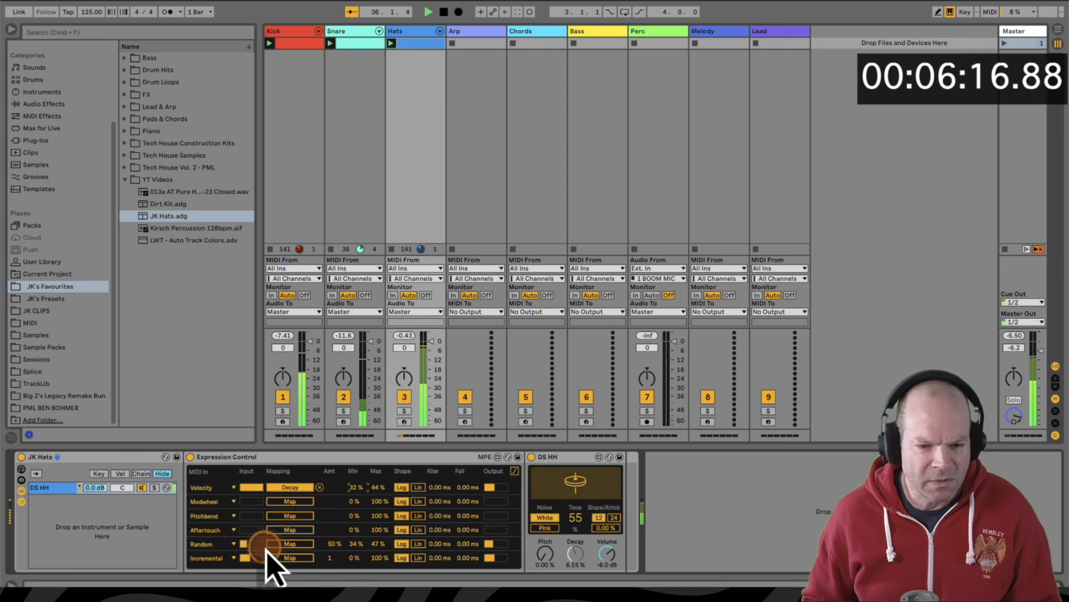
Map Random in Expression Control to the hi-hat's Pitch and set the DS HH tone to 65 %
{"action": "left_click", "coordinate": [267, 545]}
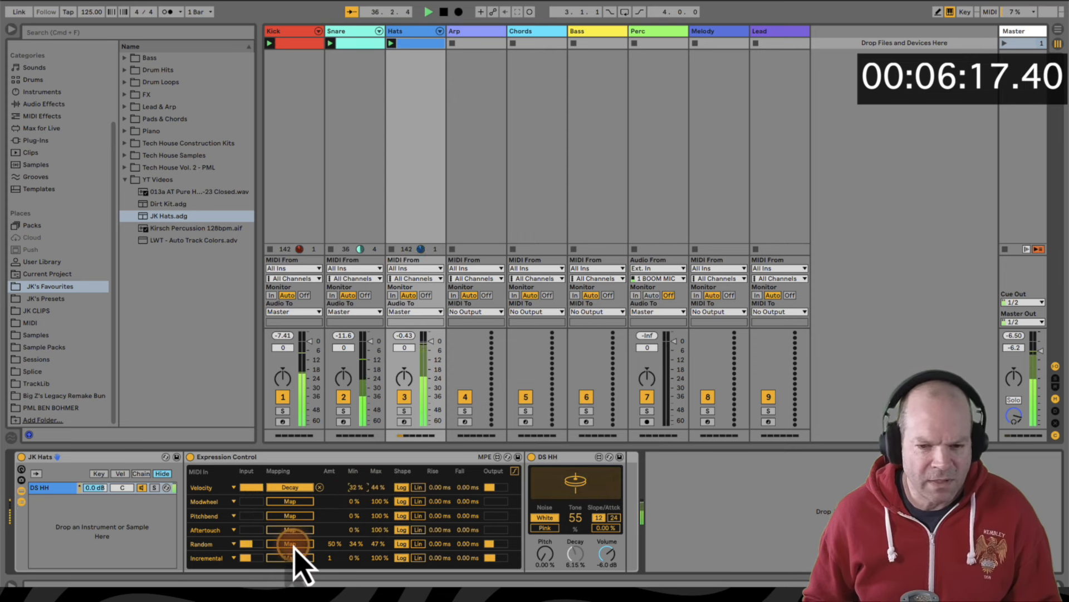
{"action": "left_click", "coordinate": [532, 559]}
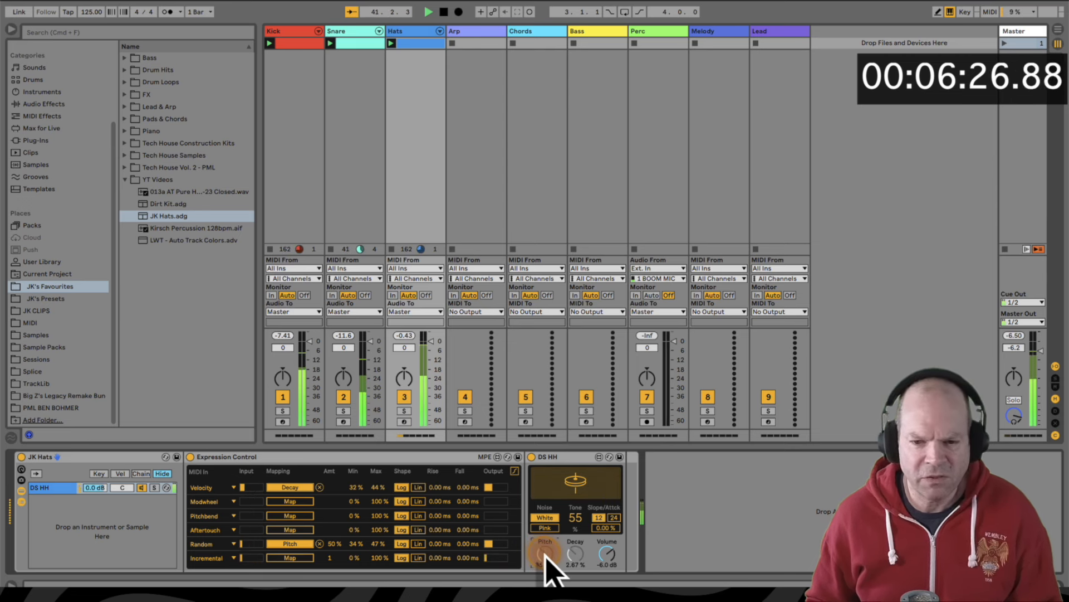
{"action": "left_click_drag", "start_coordinate": [575, 519], "coordinate": [575, 513]}
Set the Velocity-to-Decay mapping's range to 36 % minimum and 48 % maximum, and stop playback
{"action": "left_click", "coordinate": [376, 487]}
{"action": "mouse_move", "coordinate": [376, 488]}
{"action": "left_mouse_down"}
{"action": "mouse_move", "coordinate": [354, 484]}
{"action": "mouse_move", "coordinate": [372, 490]}
{"action": "left_mouse_up"}
{"action": "left_click", "coordinate": [373, 488]}
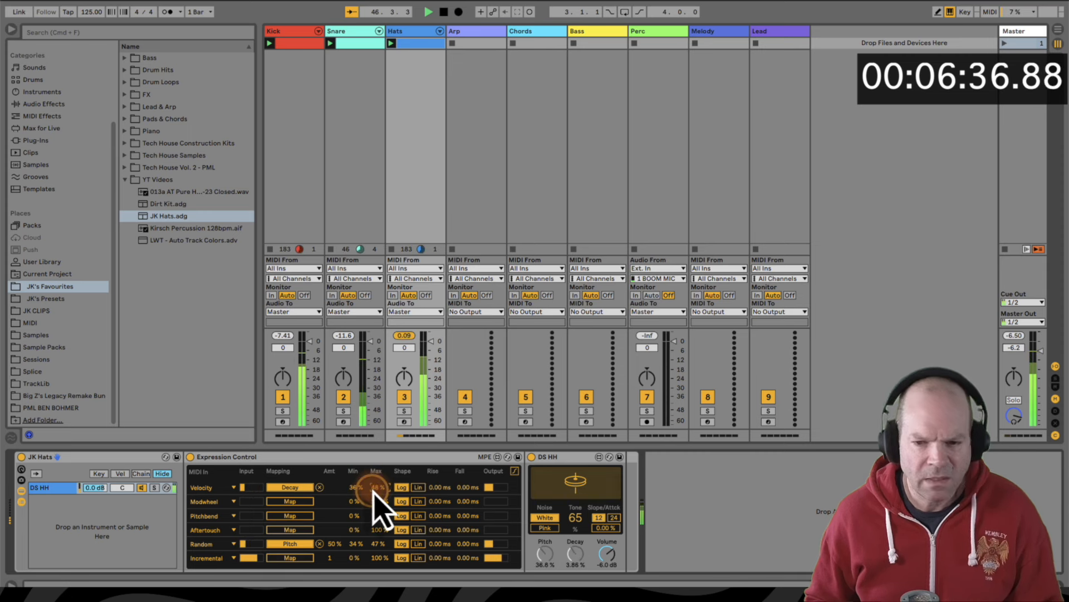
{"action": "left_click", "coordinate": [353, 488]}
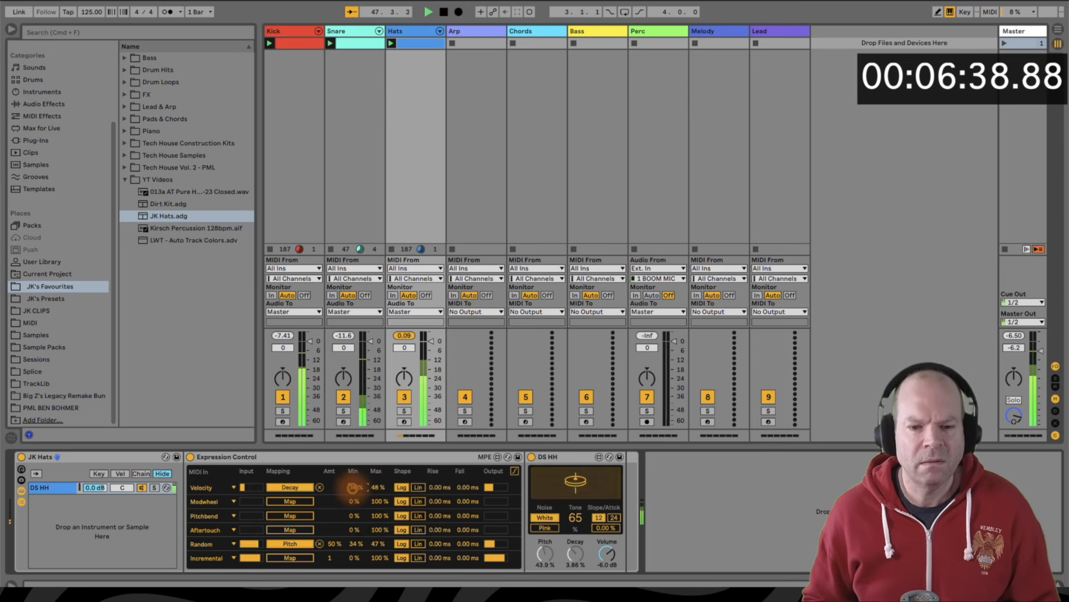
{"action": "left_click", "coordinate": [439, 268]}
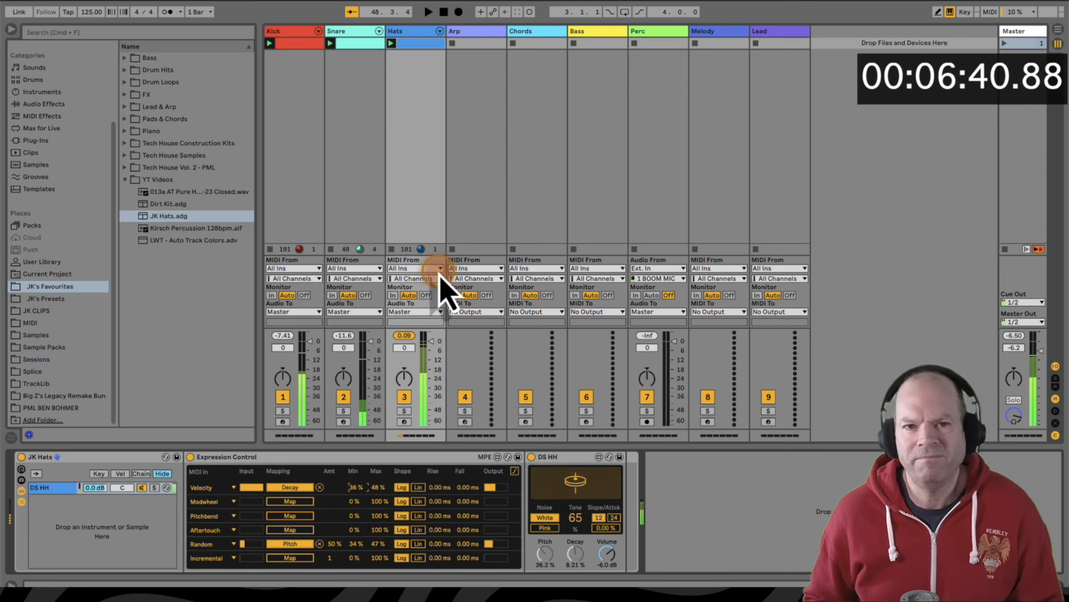
Search the plug-ins for "captain" and load Captain Chords Epic onto the Chords track
{"action": "left_click", "coordinate": [476, 32]}
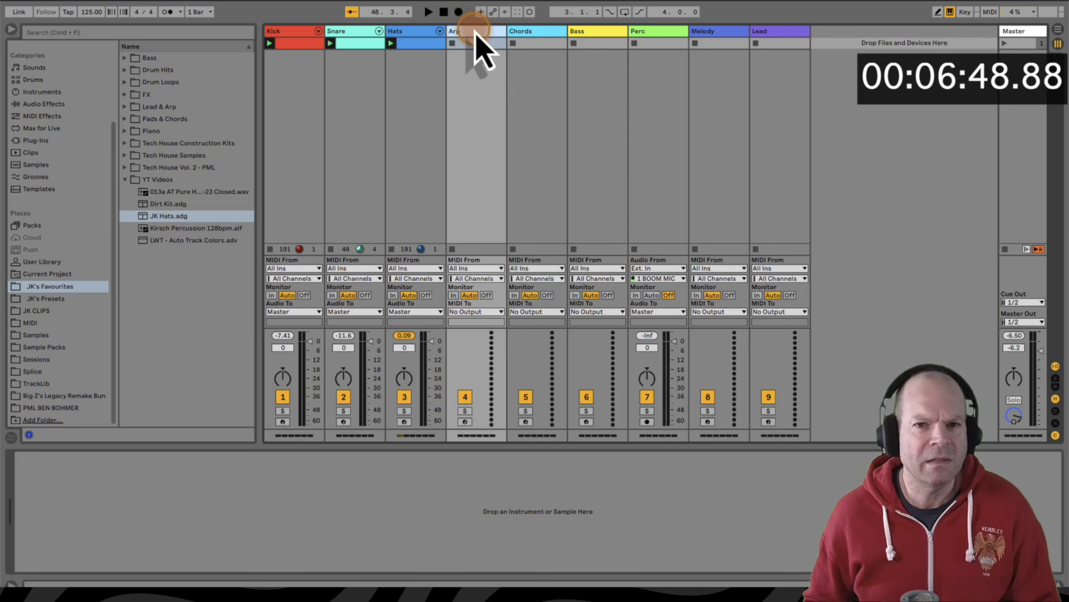
{"action": "left_click", "coordinate": [527, 34]}
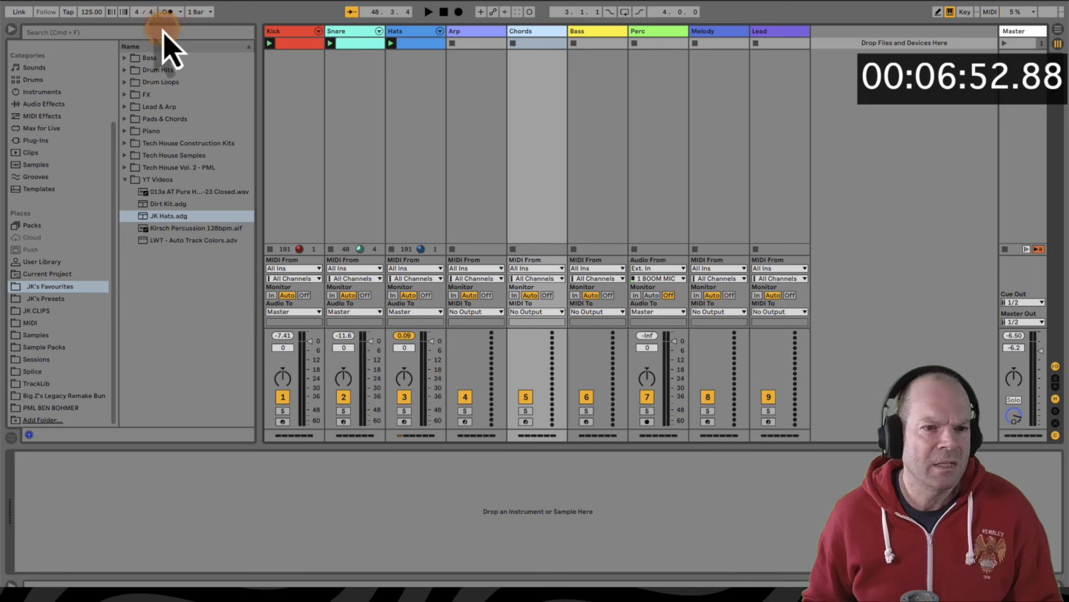
{"action": "left_click", "coordinate": [129, 32]}
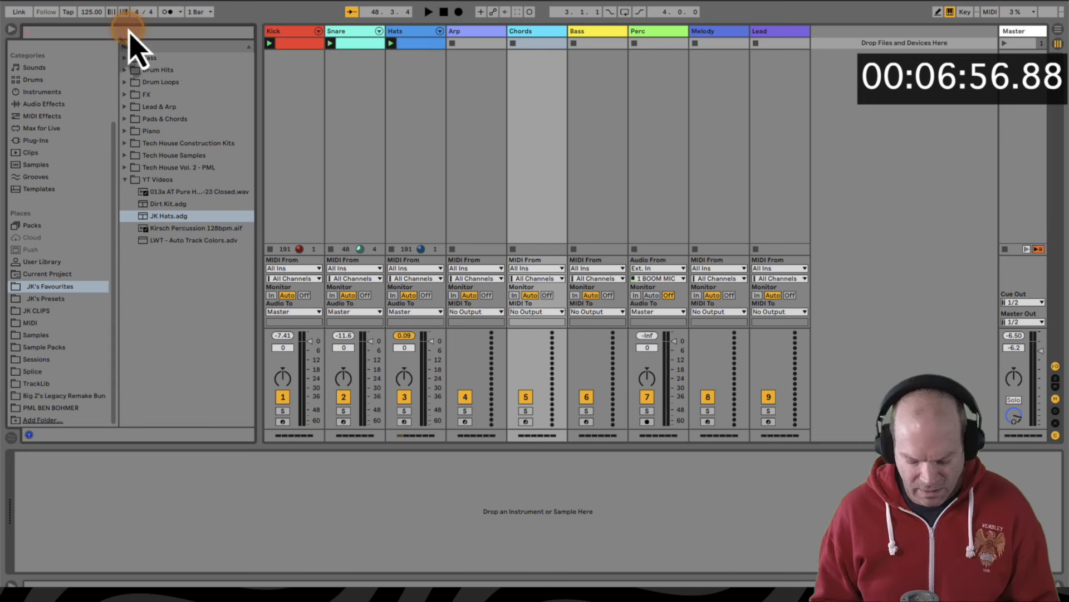
{"action": "type", "text": "captain"}
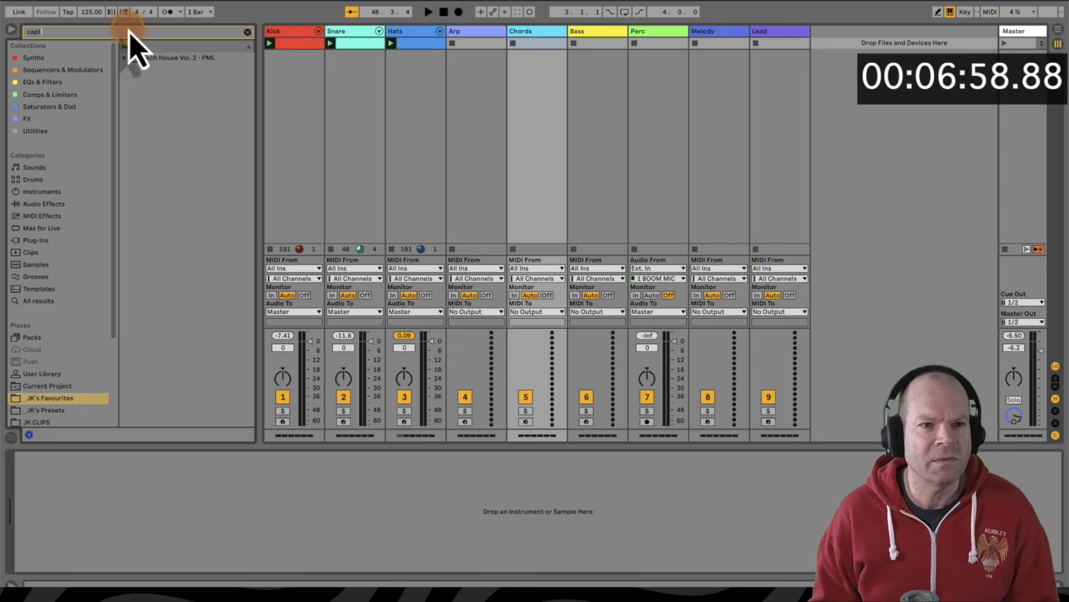
{"action": "left_click", "coordinate": [37, 241]}
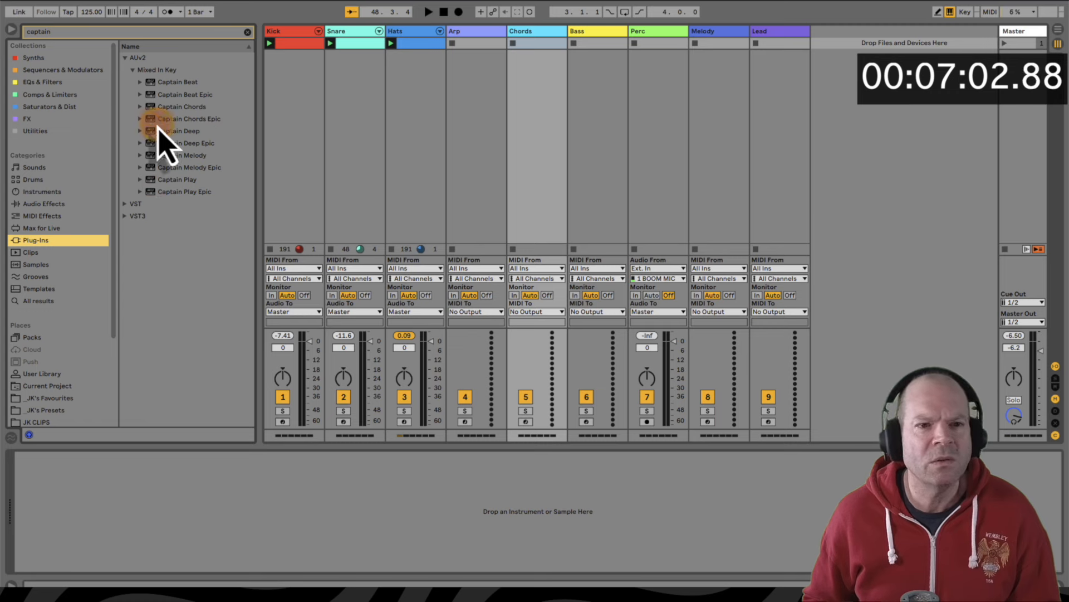
{"action": "left_click_drag", "start_coordinate": [159, 123], "coordinate": [526, 78]}
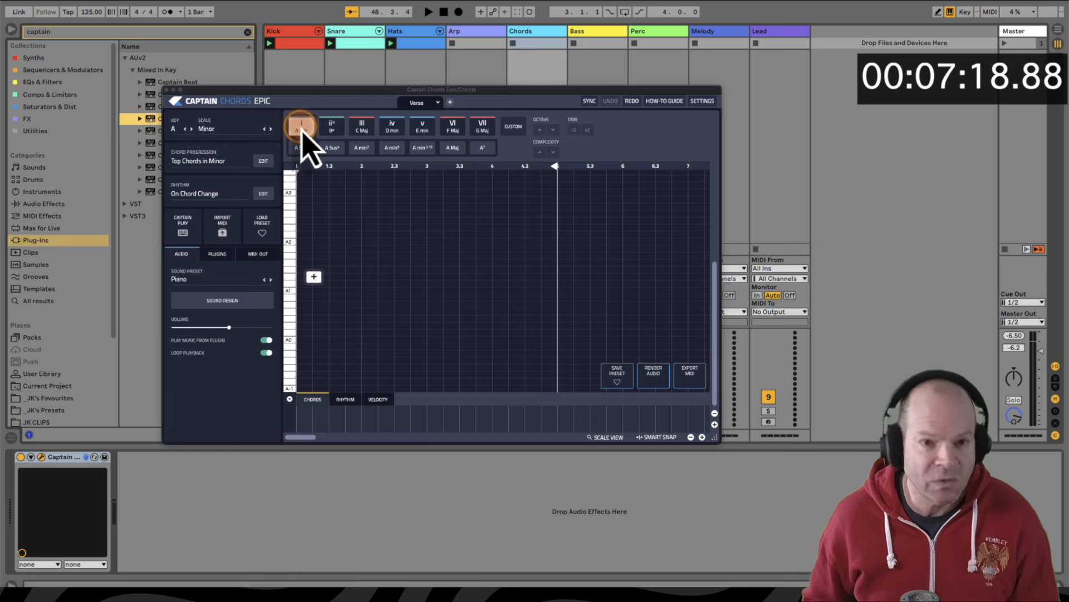
Open the chord progression editor and apply the Top Chords in Minor progression from the Top 20 bank
{"action": "left_click", "coordinate": [210, 163]}
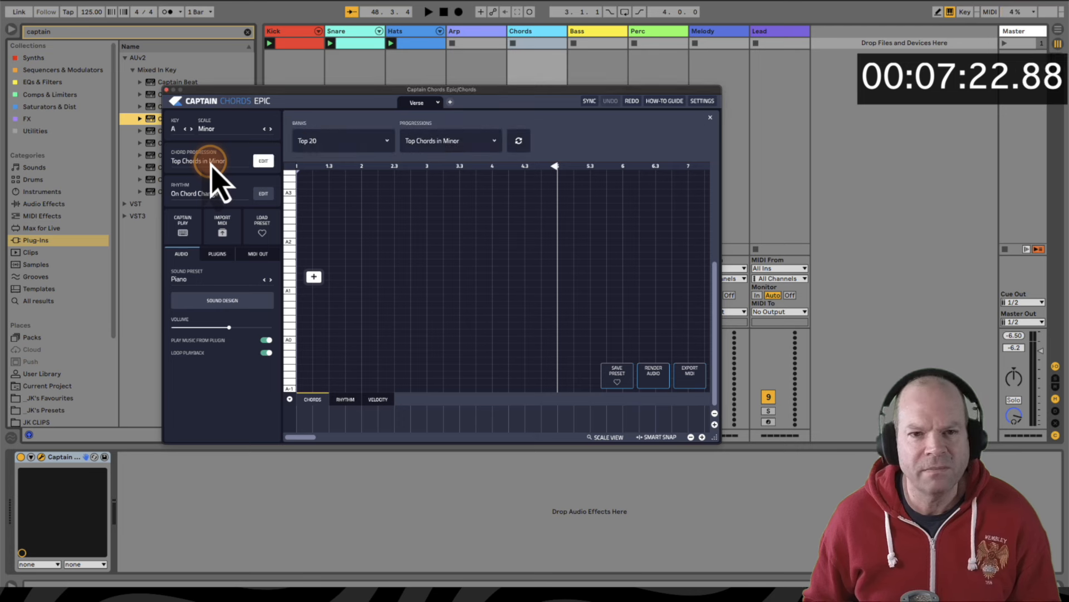
{"action": "left_click", "coordinate": [388, 142]}
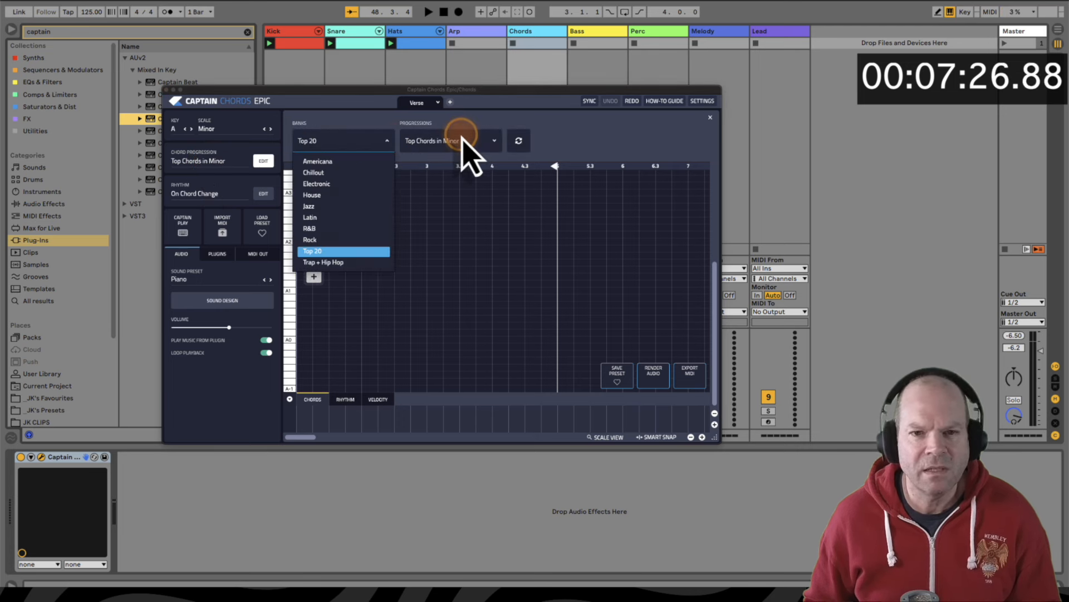
{"action": "left_click", "coordinate": [494, 141]}
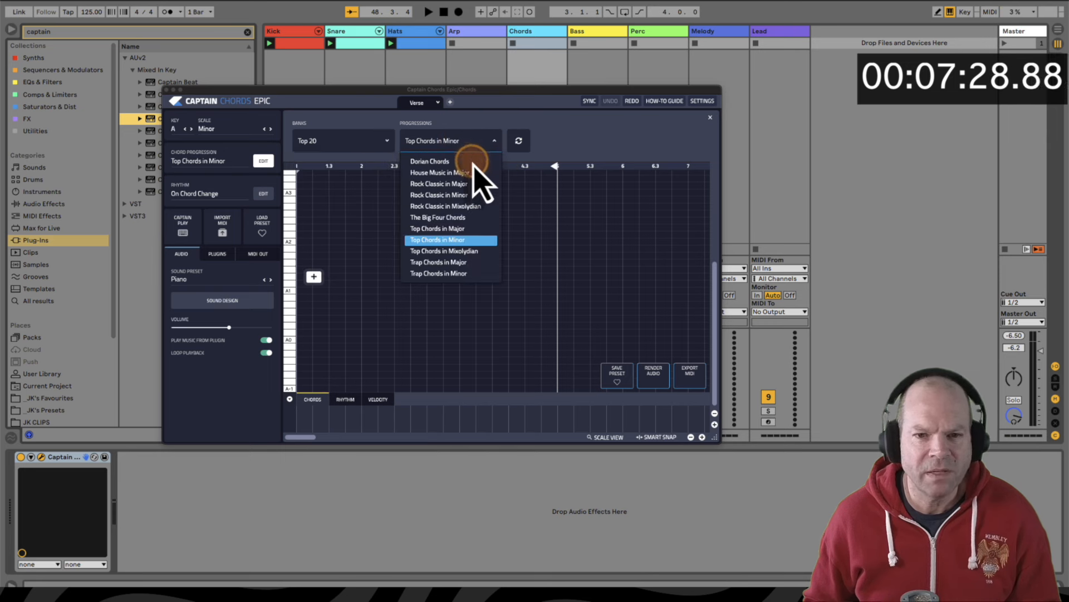
{"action": "left_click", "coordinate": [443, 240]}
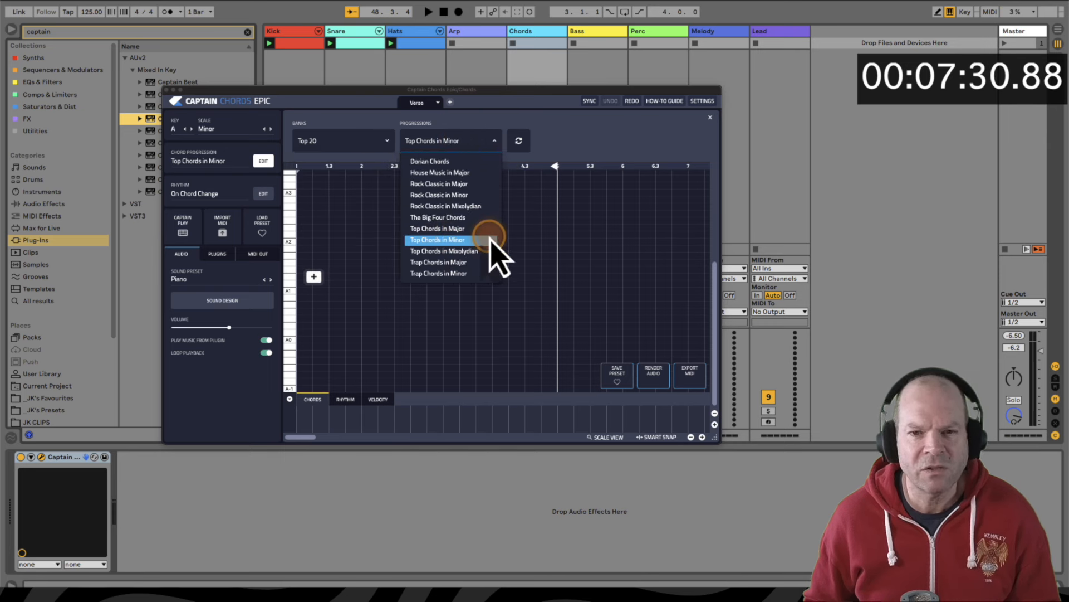
{"action": "left_click", "coordinate": [455, 242]}
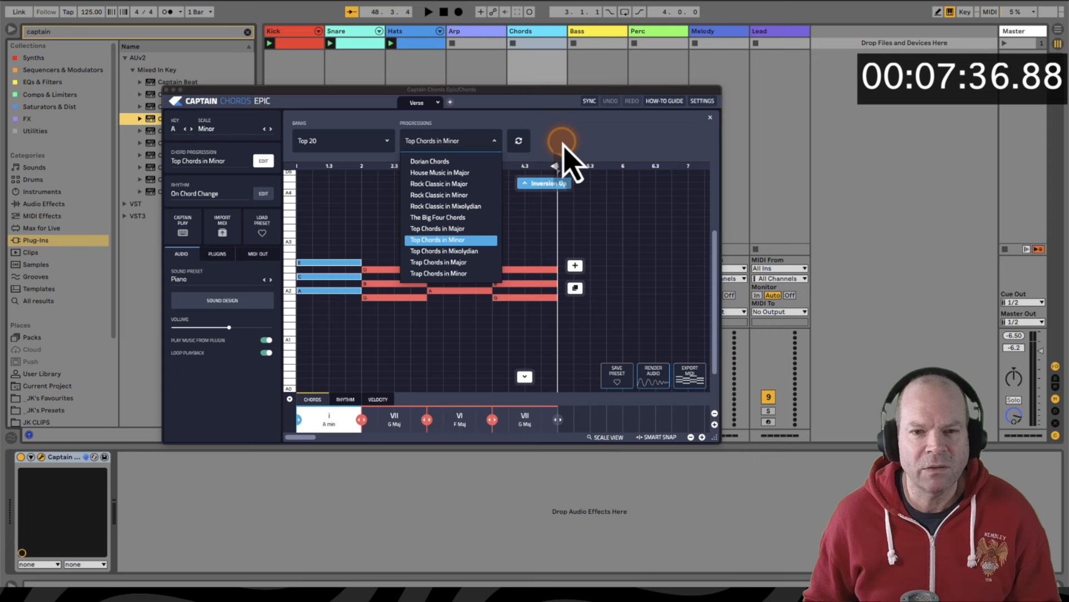
{"action": "left_click", "coordinate": [494, 141]}
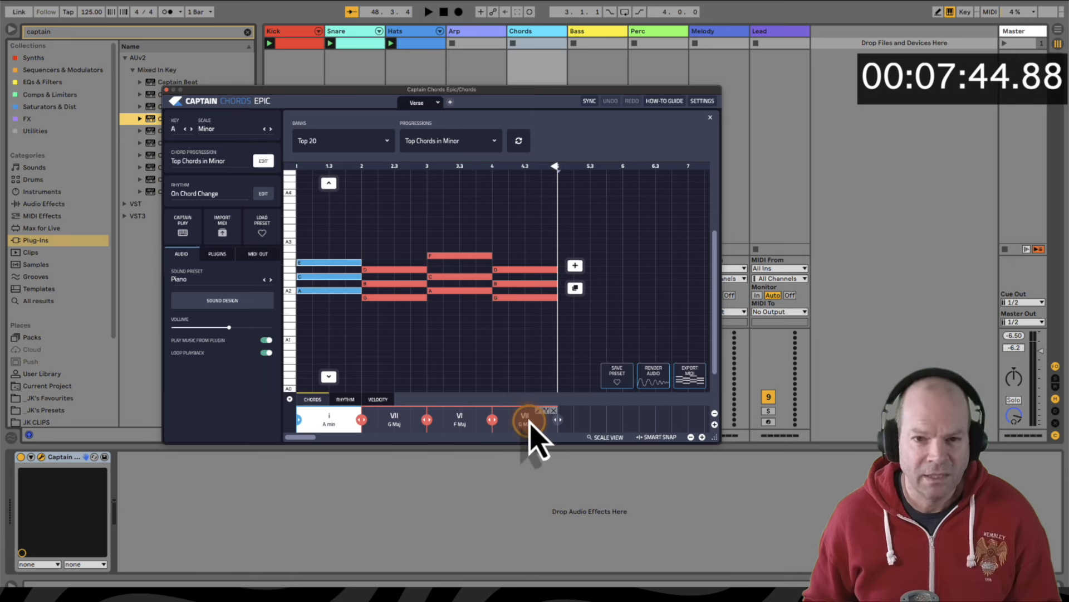
Regenerate the minor progression repeatedly, settling on F Maj, D min, A min and G Maj
{"action": "left_click", "coordinate": [518, 141]}
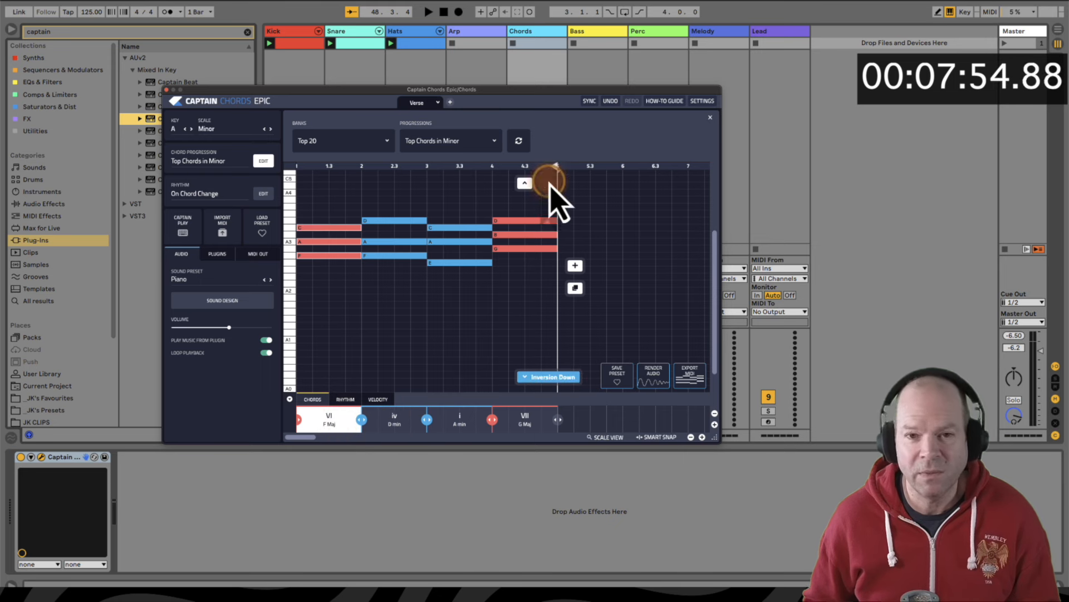
{"action": "left_click", "coordinate": [520, 141]}
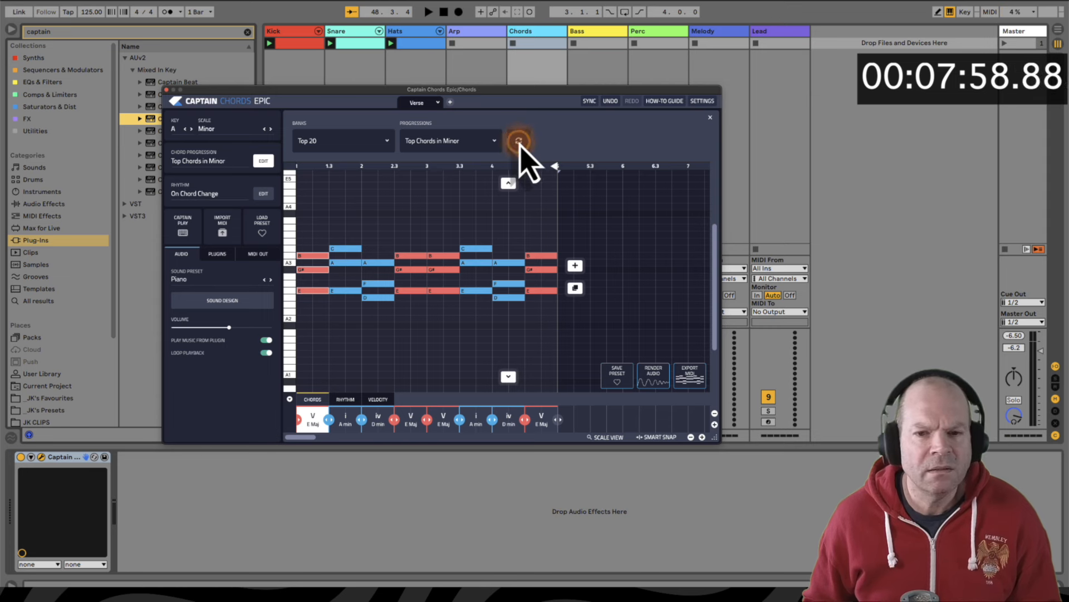
{"action": "left_click", "coordinate": [519, 142]}
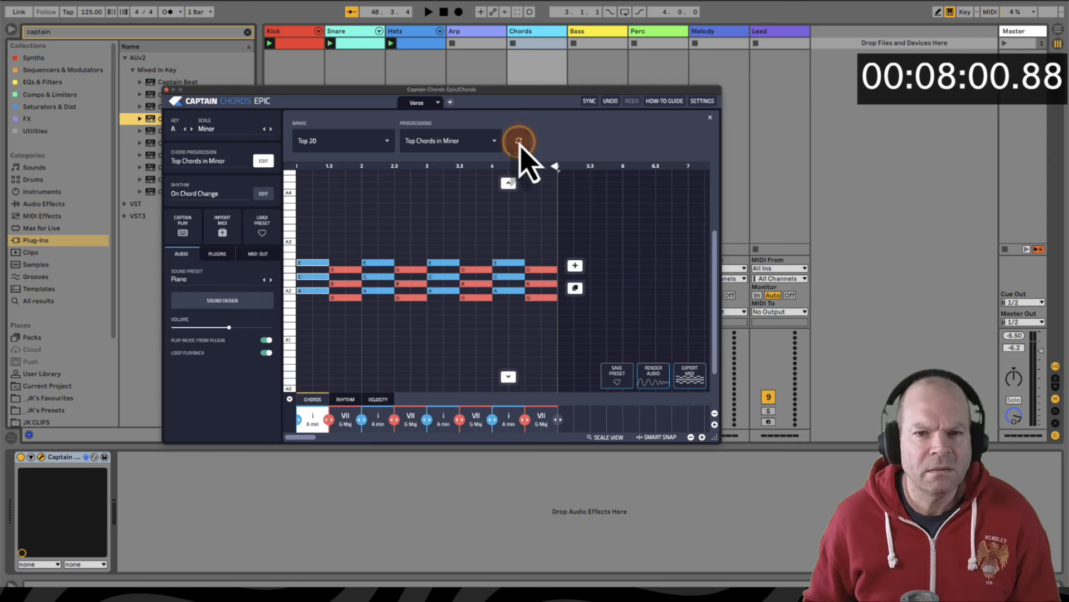
{"action": "left_click", "coordinate": [519, 141]}
{"action": "left_click", "coordinate": [519, 141]}
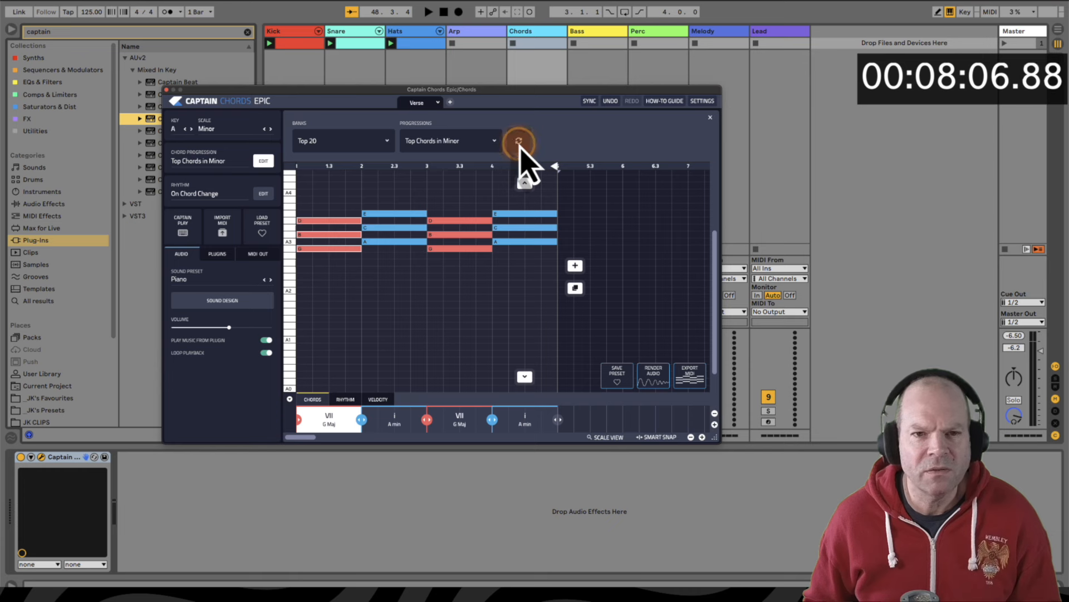
{"action": "left_click", "coordinate": [519, 141]}
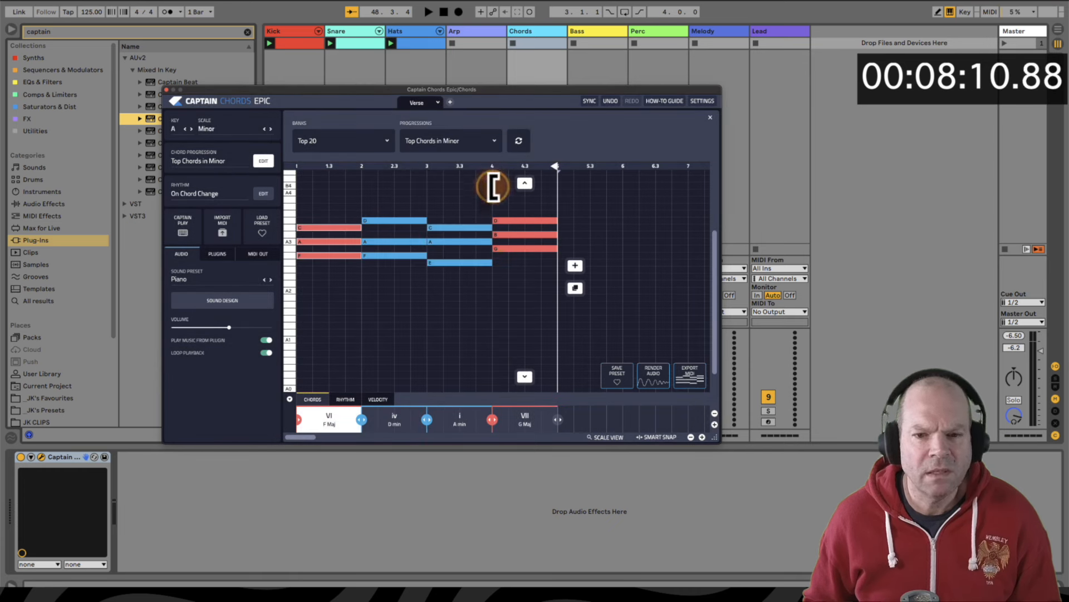
Switch the chord progression to House Music in Major from the Top 20 bank
{"action": "left_click", "coordinate": [450, 141]}
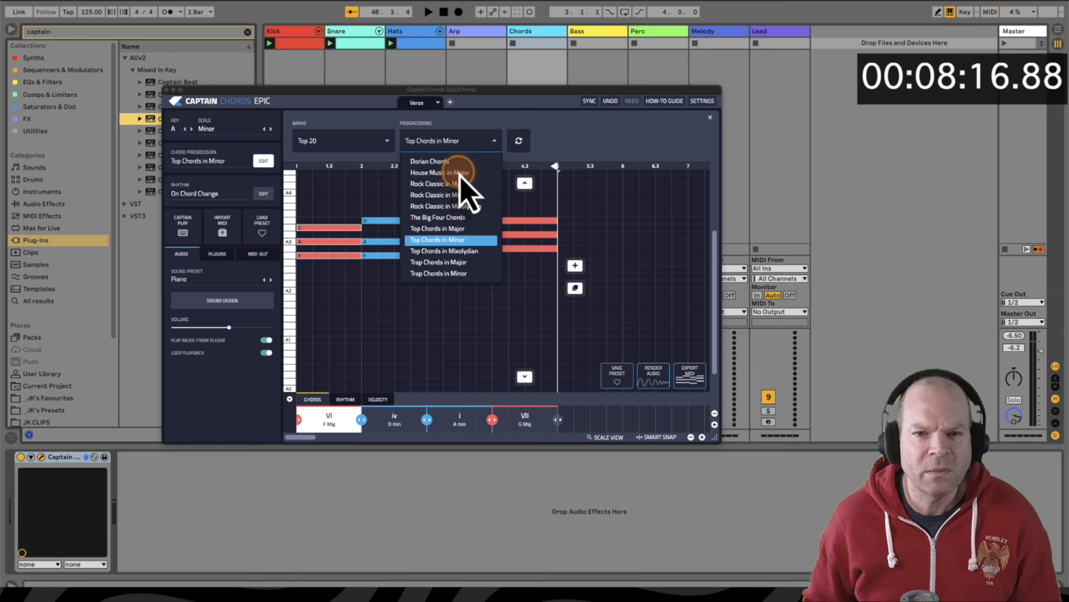
{"action": "left_click", "coordinate": [469, 174]}
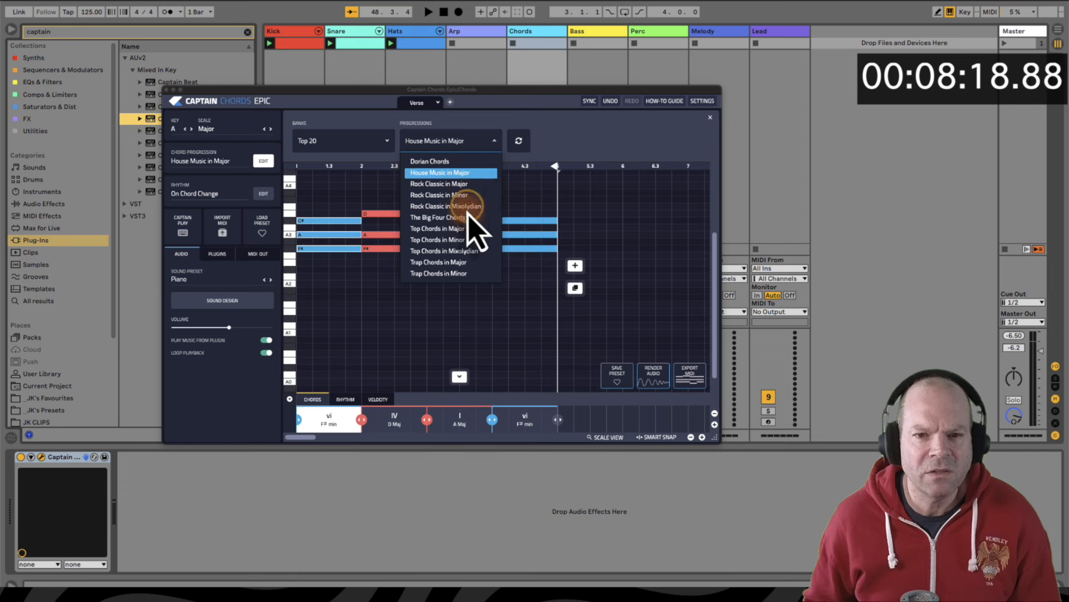
{"action": "left_click", "coordinate": [495, 140]}
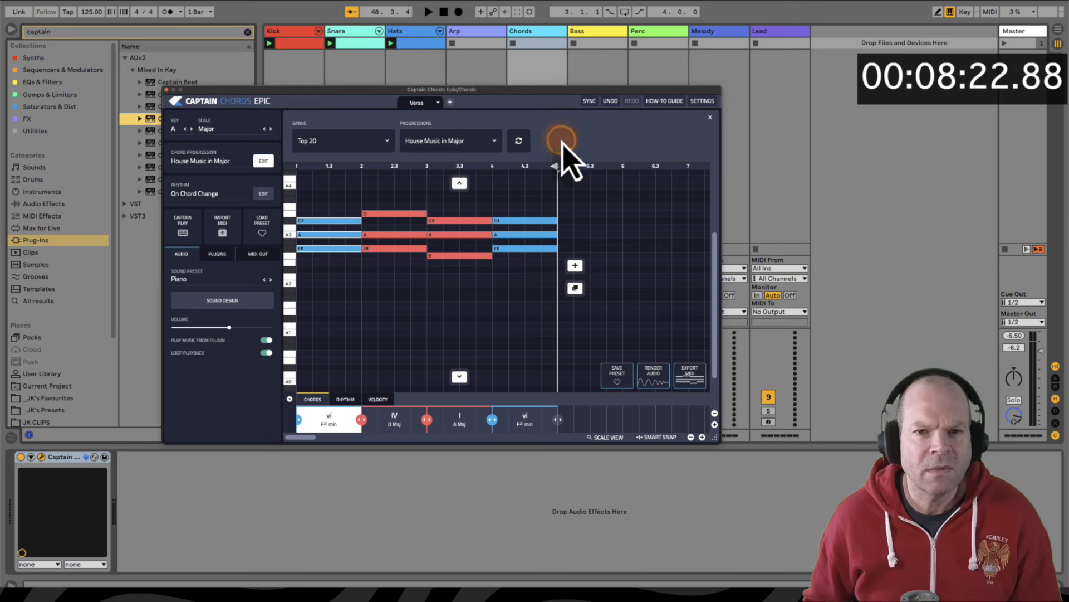
Audition the first chord of the progression, unlock the chords for editing, and change that chord to I (A Maj)
{"action": "left_click", "coordinate": [334, 424]}
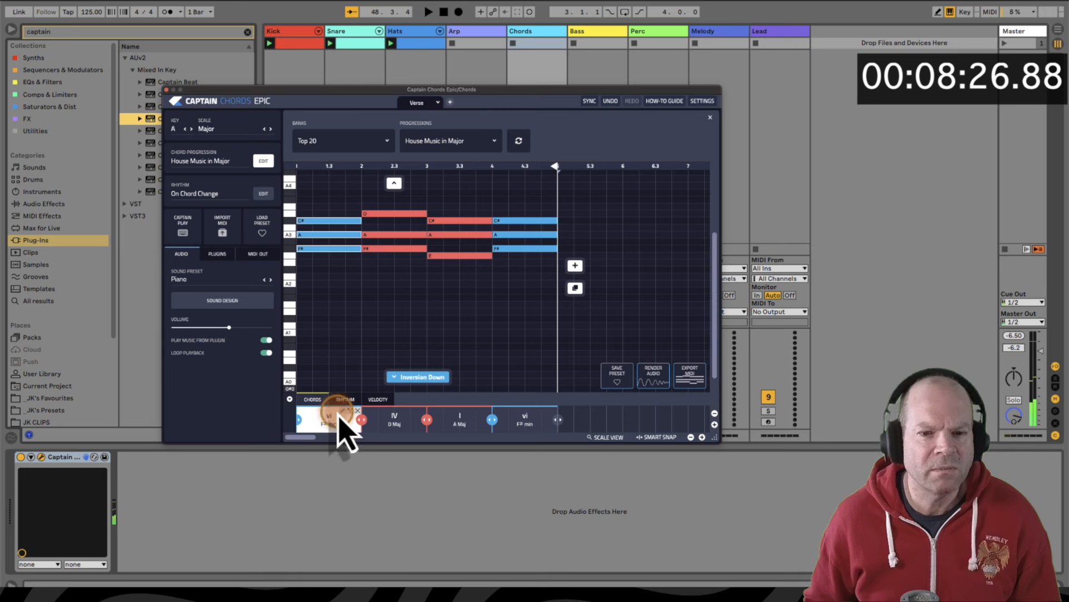
{"action": "left_click", "coordinate": [341, 429]}
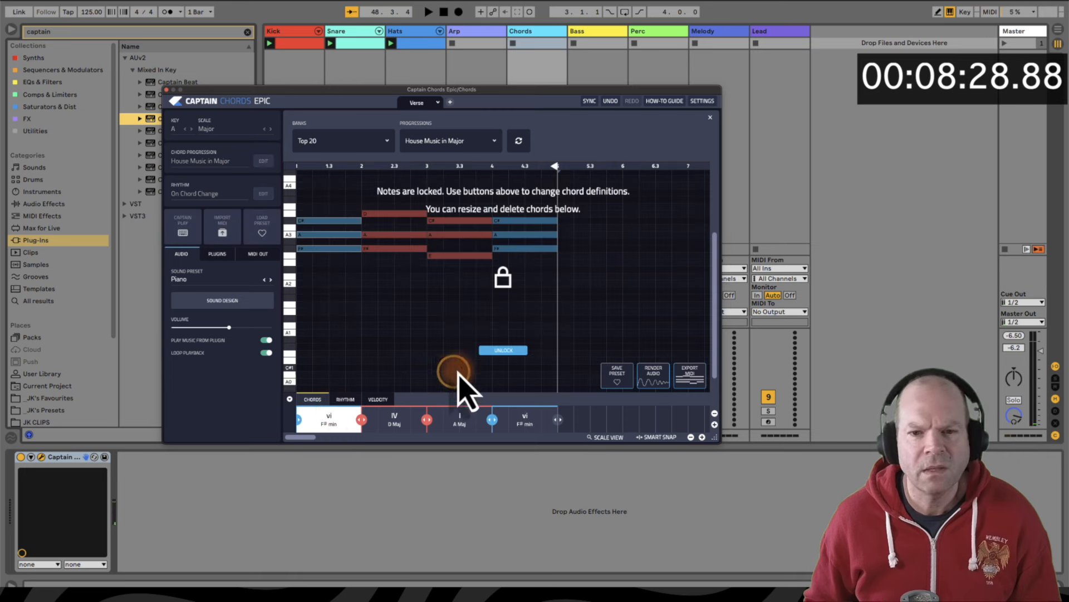
{"action": "left_click", "coordinate": [505, 351]}
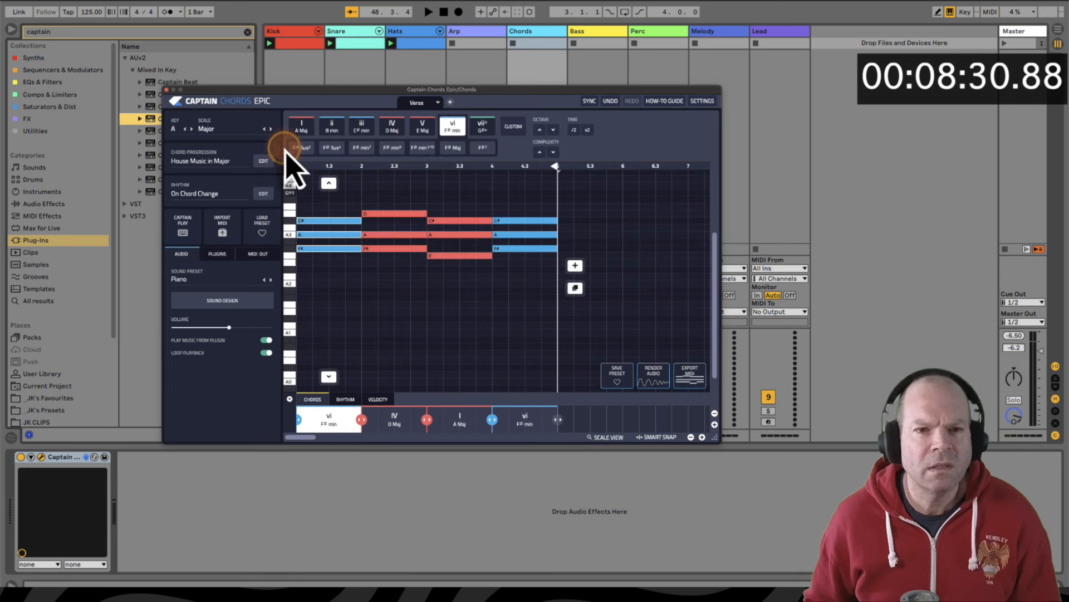
{"action": "left_click", "coordinate": [301, 127]}
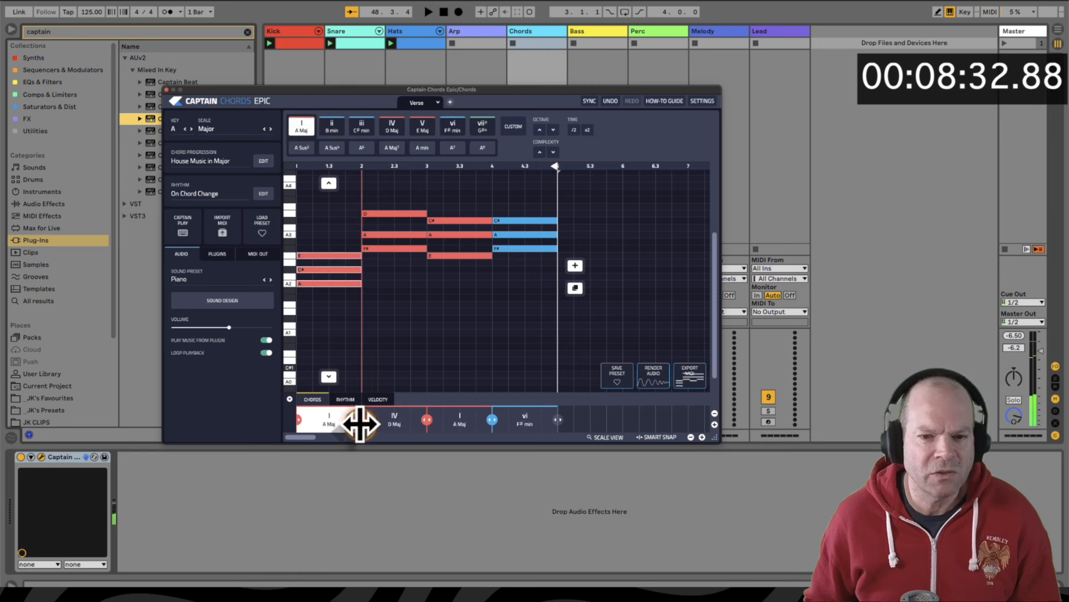
{"action": "left_click", "coordinate": [329, 421]}
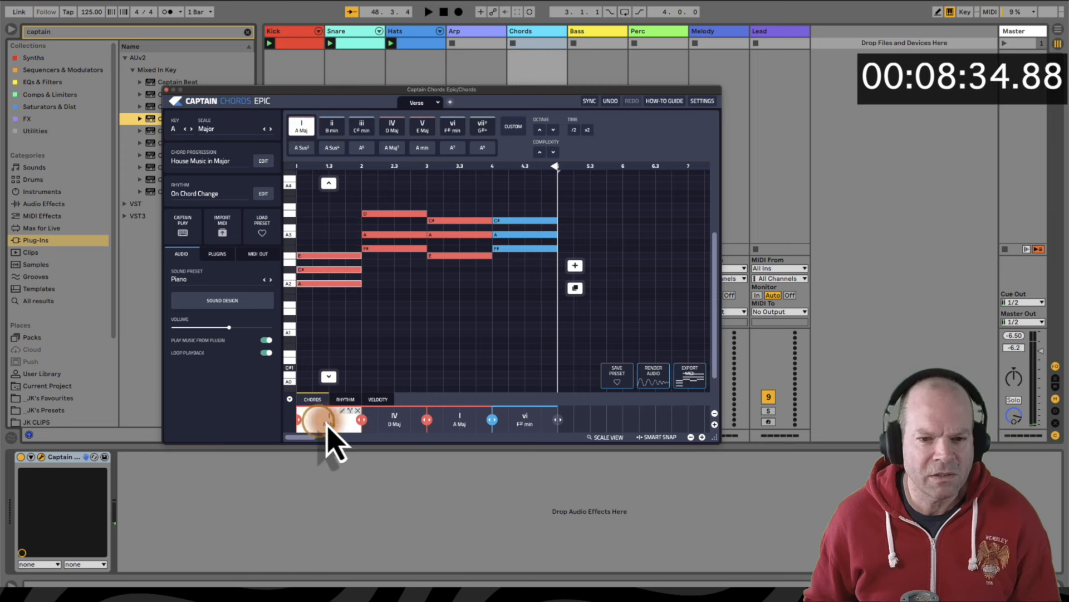
Change the second chord of the progression to vi (F# min)
{"action": "left_click", "coordinate": [398, 421]}
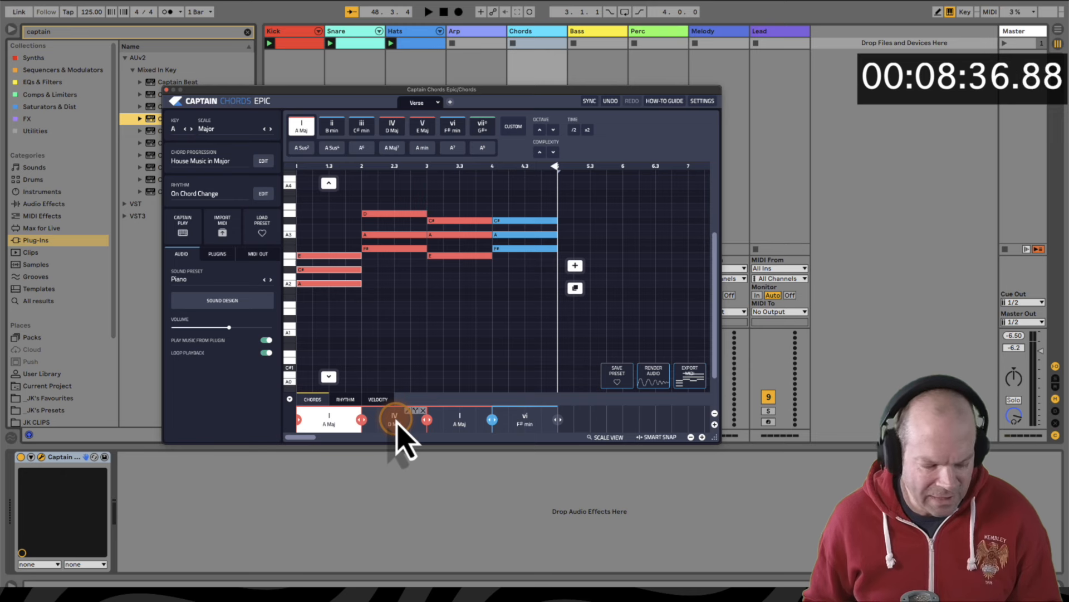
{"action": "left_click", "coordinate": [394, 423]}
{"action": "left_click", "coordinate": [393, 144]}
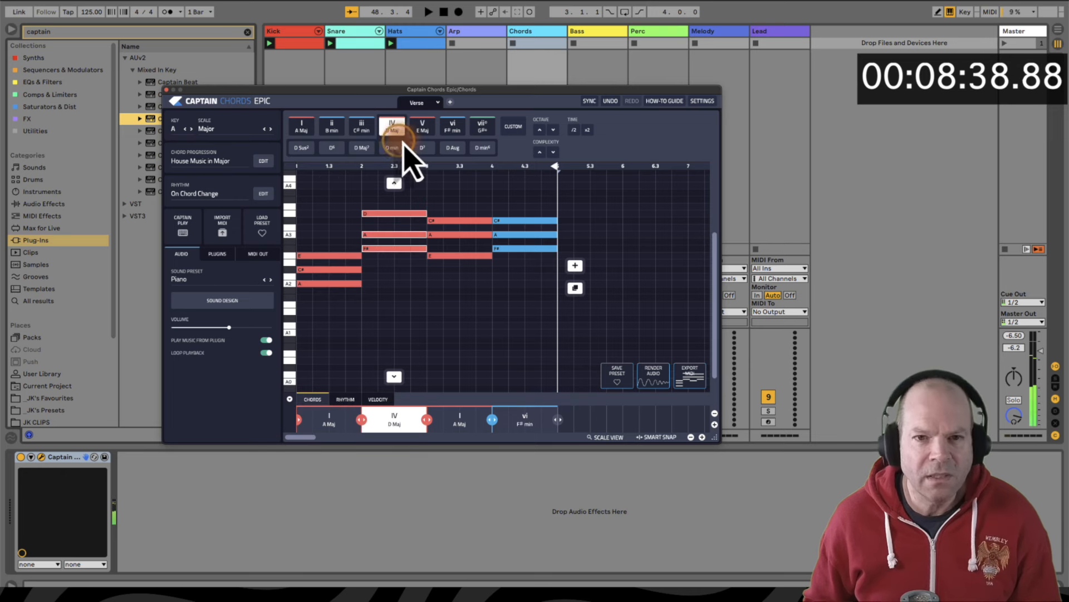
{"action": "left_click", "coordinate": [440, 130]}
{"action": "left_click_drag", "start_coordinate": [451, 134], "coordinate": [406, 428]}
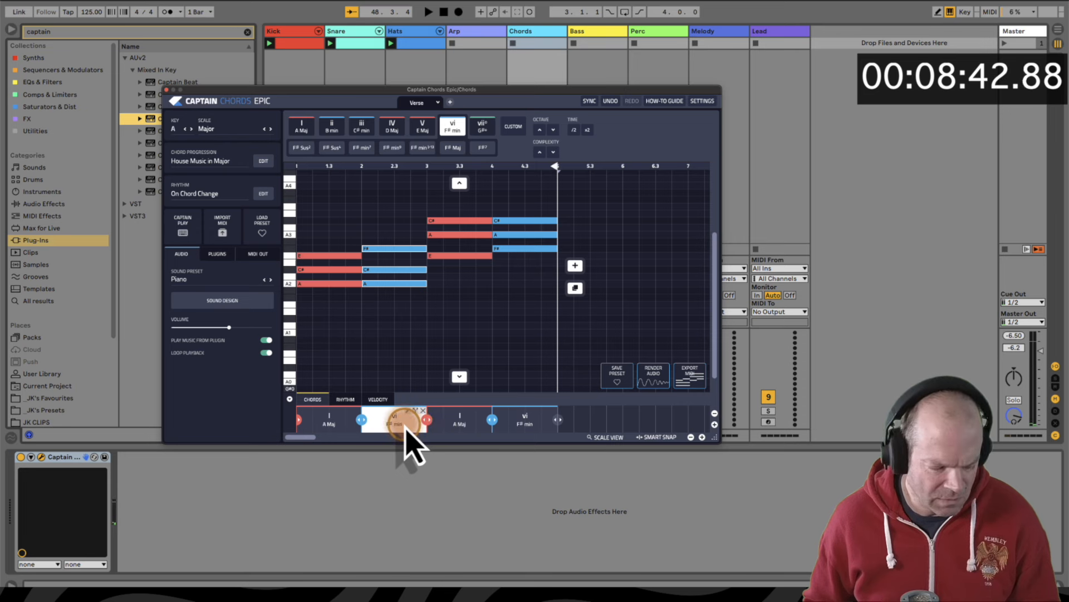
Change the third chord of the progression to iii (C# min) and the fourth to V (E Maj)
{"action": "left_click", "coordinate": [464, 426]}
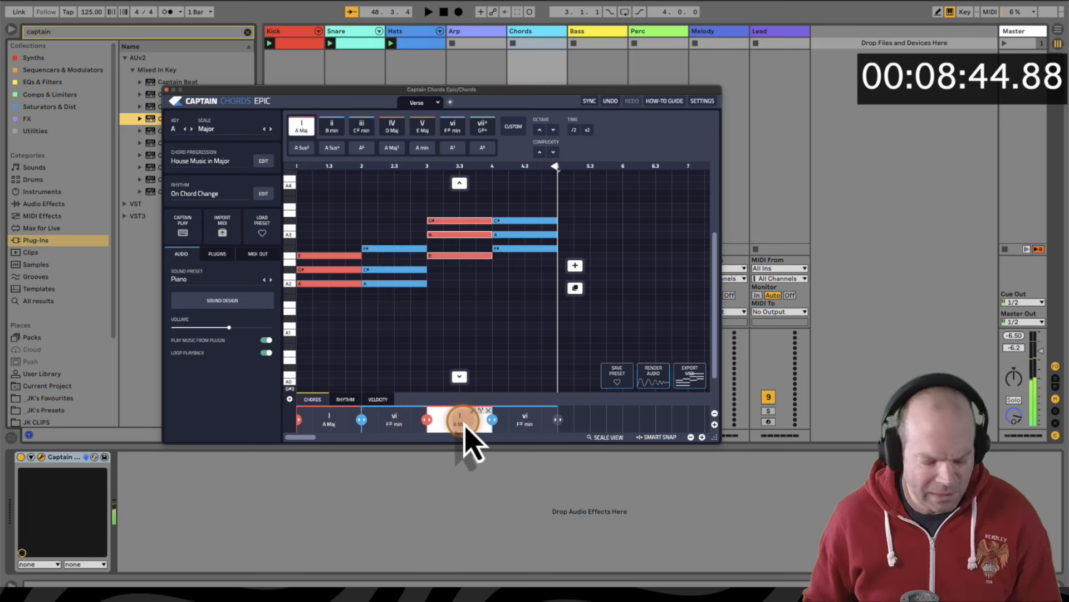
{"action": "left_click", "coordinate": [361, 127]}
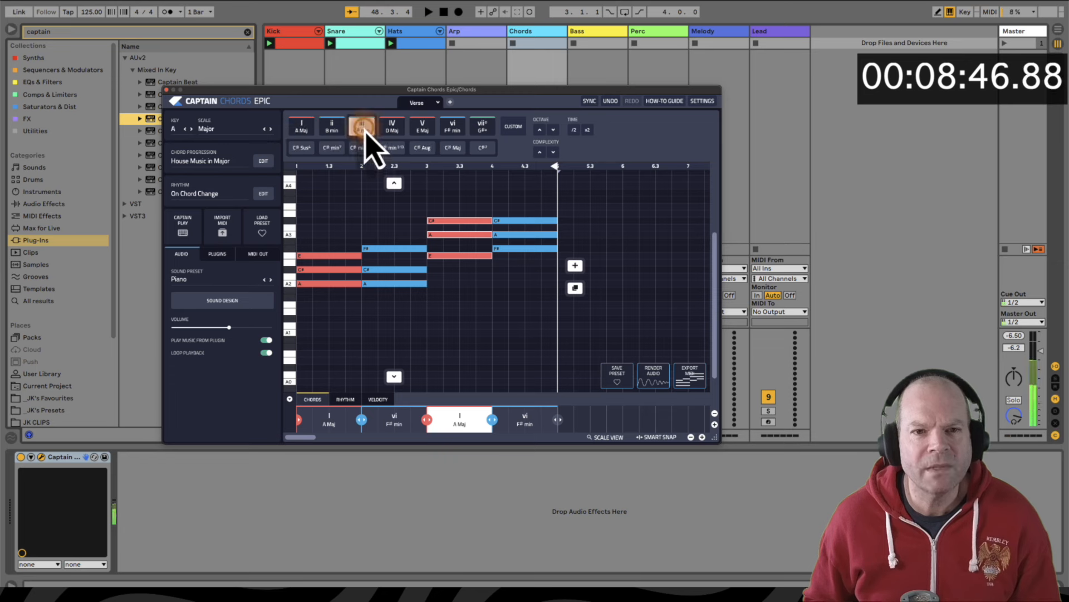
{"action": "left_click", "coordinate": [522, 423]}
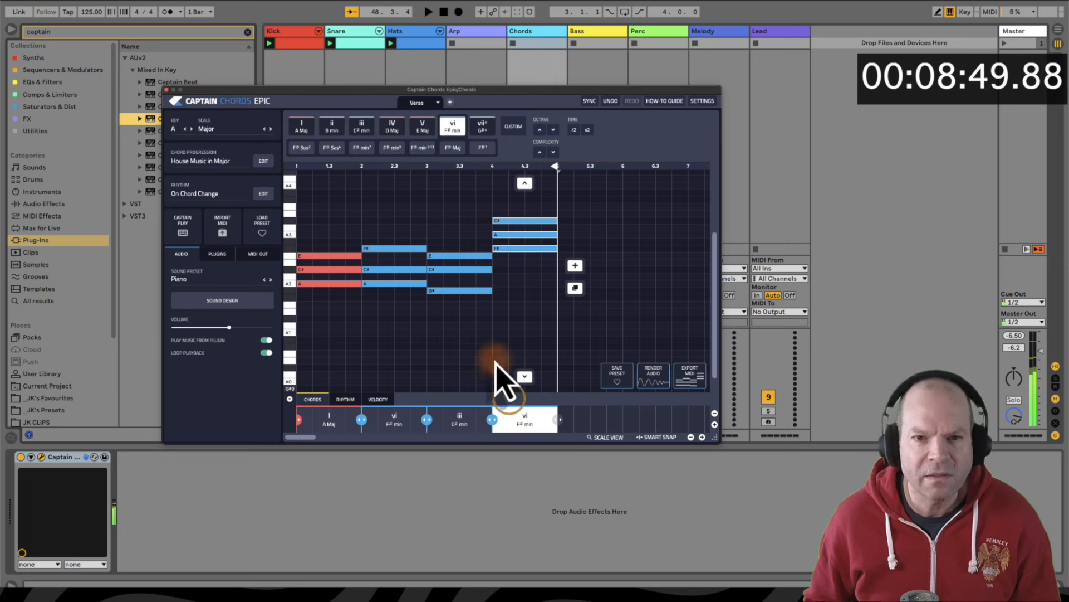
{"action": "left_click", "coordinate": [423, 126]}
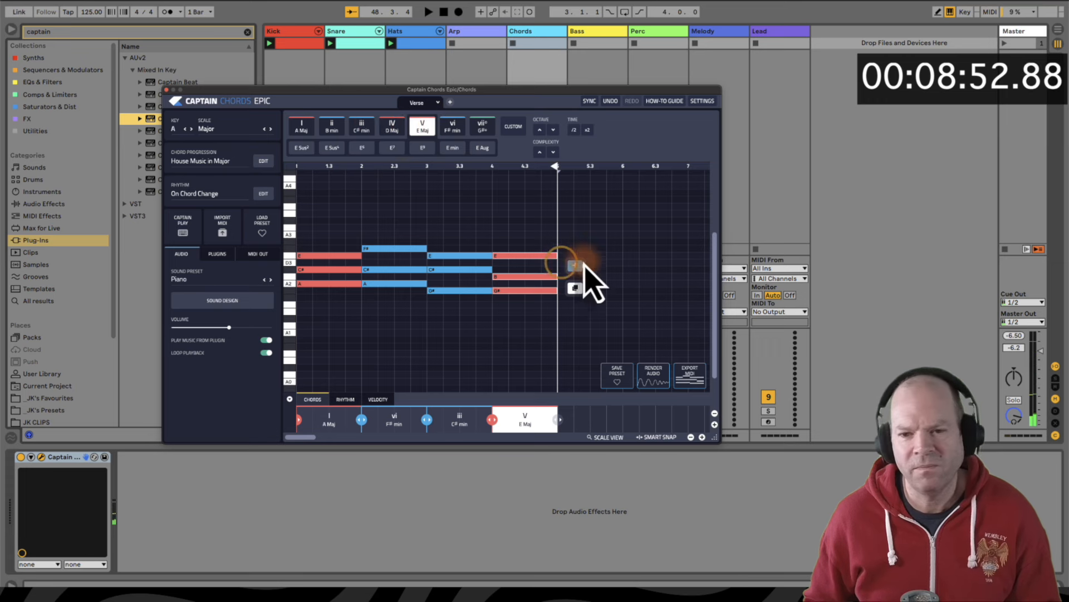
Apply the Piano Strings sound preset to the chords and audition the progression together with the drum scene
{"action": "left_click", "coordinate": [181, 281]}
{"action": "left_click", "coordinate": [513, 328]}
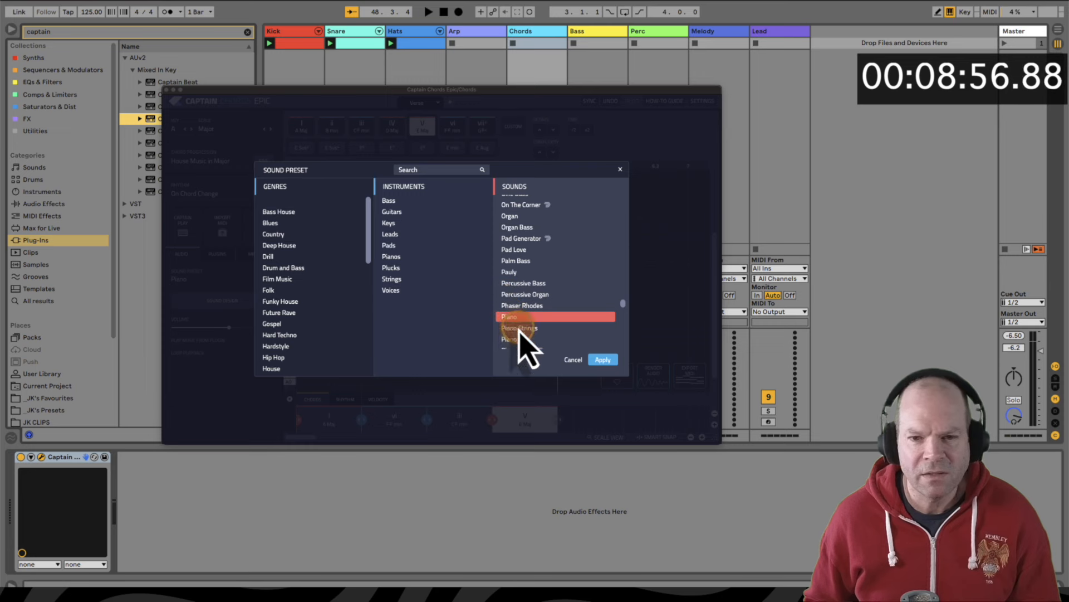
{"action": "left_click", "coordinate": [604, 359]}
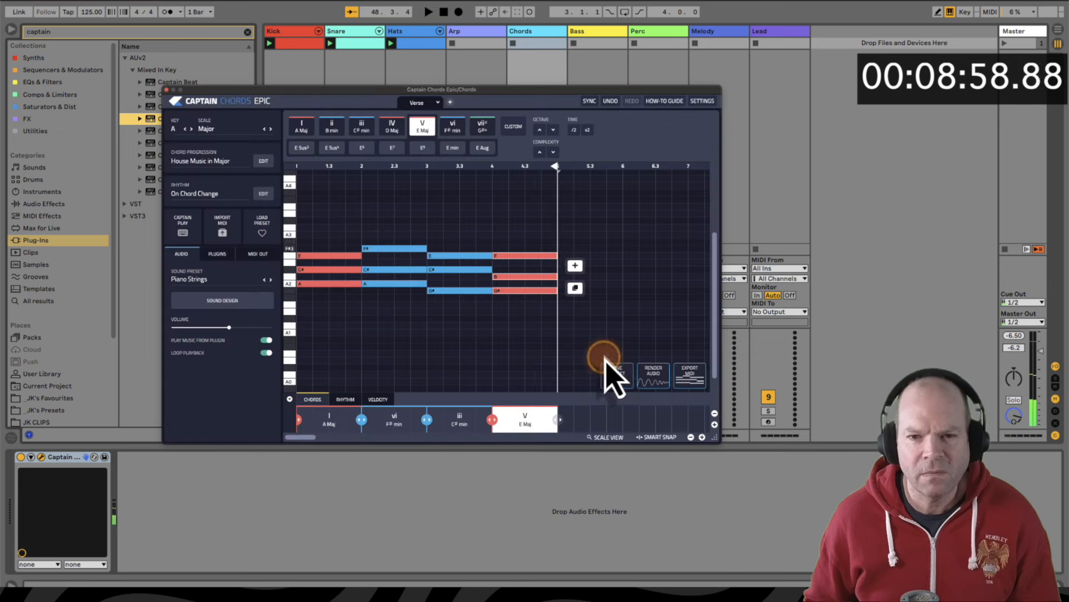
{"action": "left_click", "coordinate": [1004, 43]}
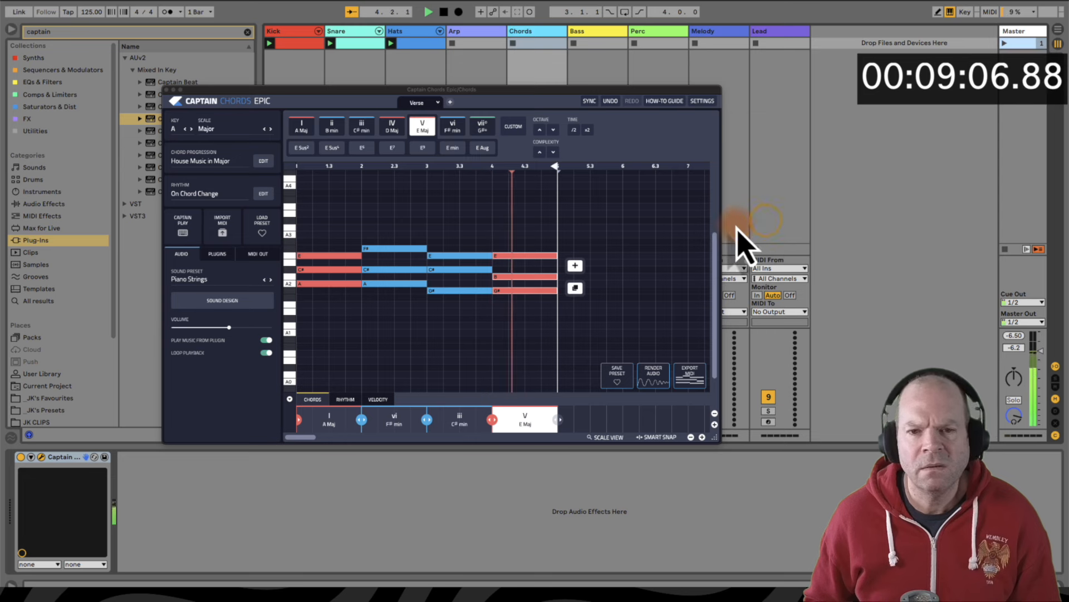
{"action": "key", "text": "space"}
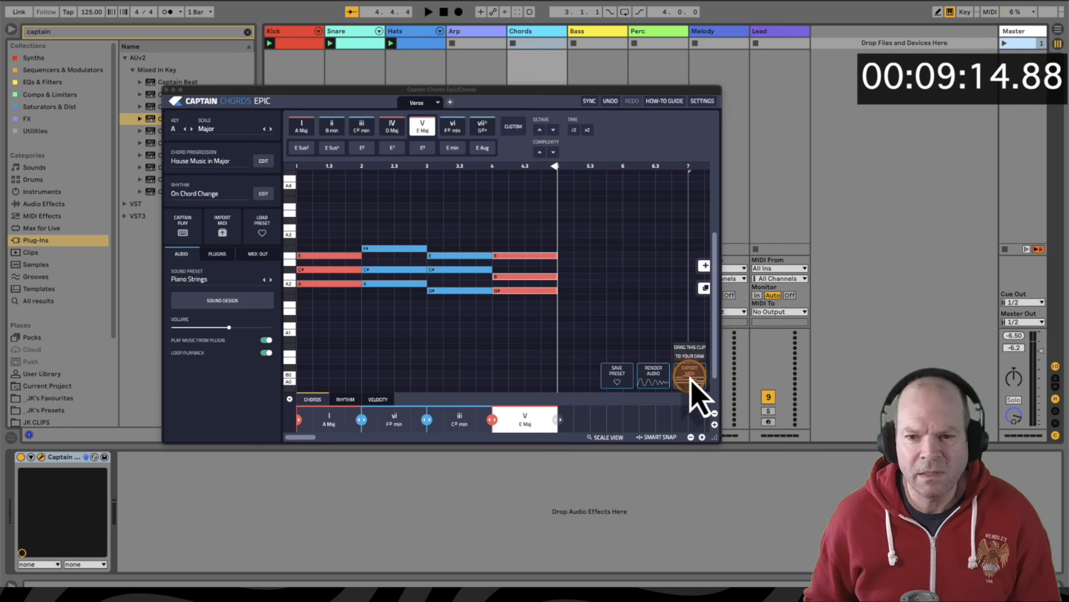
Export the chord progression as a MIDI clip into the Chords track's first slot and make the plugin play MIDI from the DAW
{"action": "left_click_drag", "start_coordinate": [691, 379], "coordinate": [545, 44]}
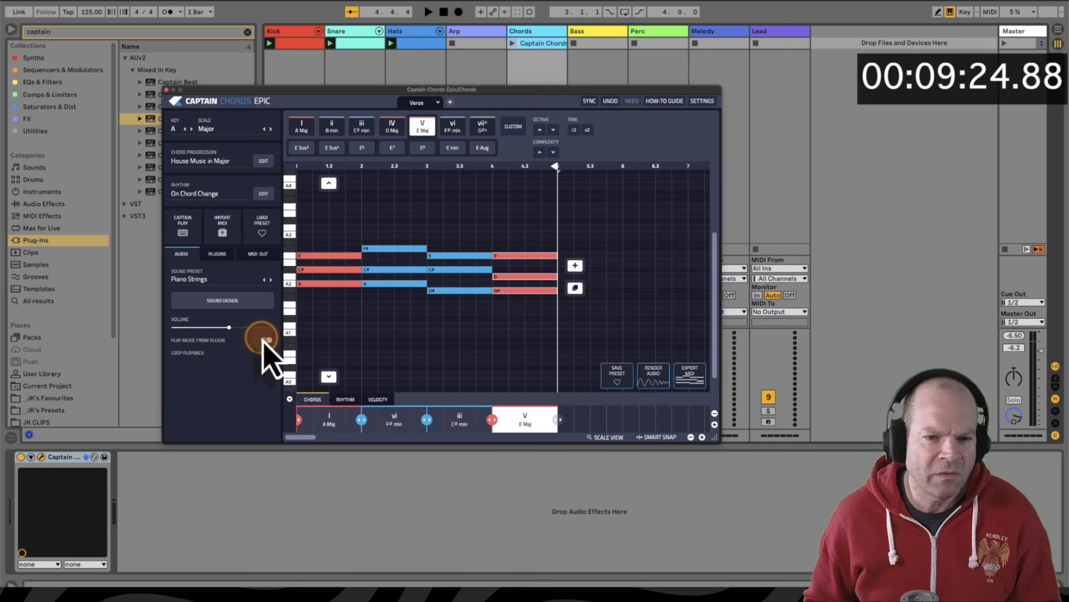
{"action": "left_click", "coordinate": [266, 340]}
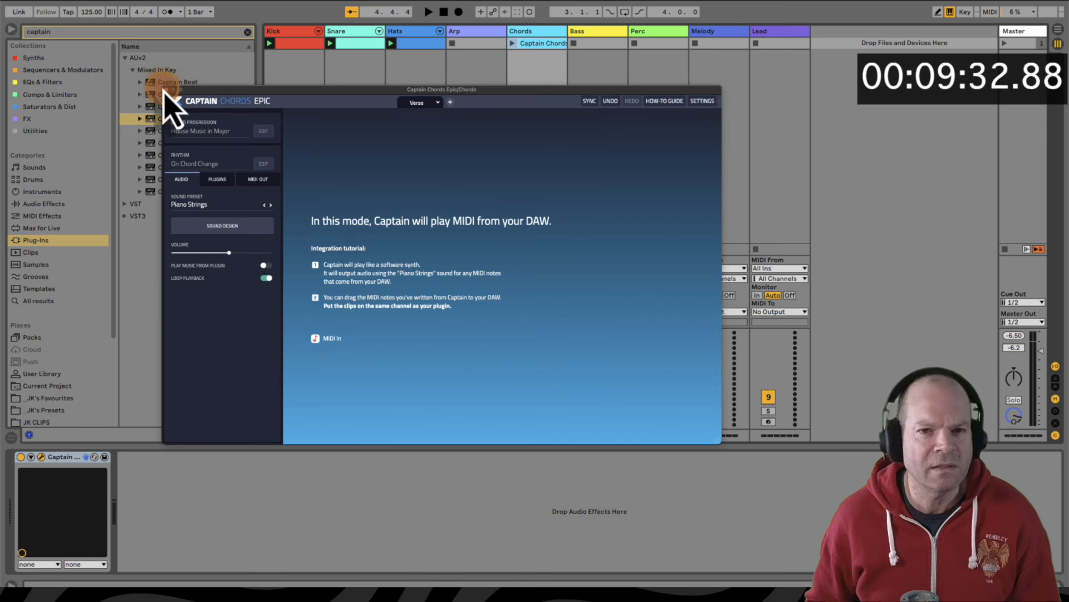
{"action": "left_click", "coordinate": [167, 89]}
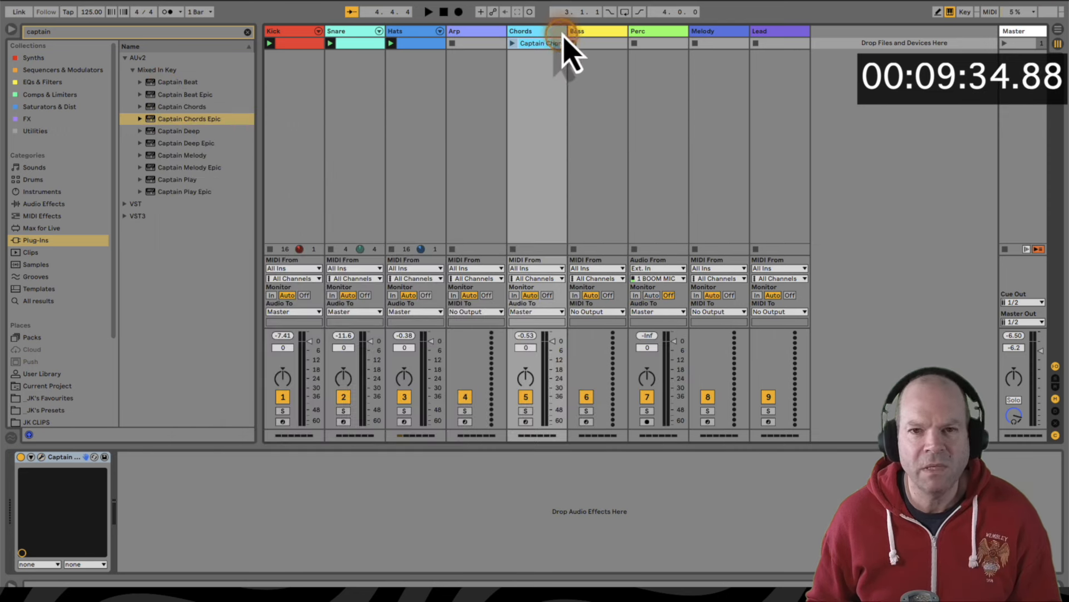
Open the exported Captain Chords clip and lower the Chords track volume to -2.6 dB while the scene plays
{"action": "left_click", "coordinate": [549, 44]}
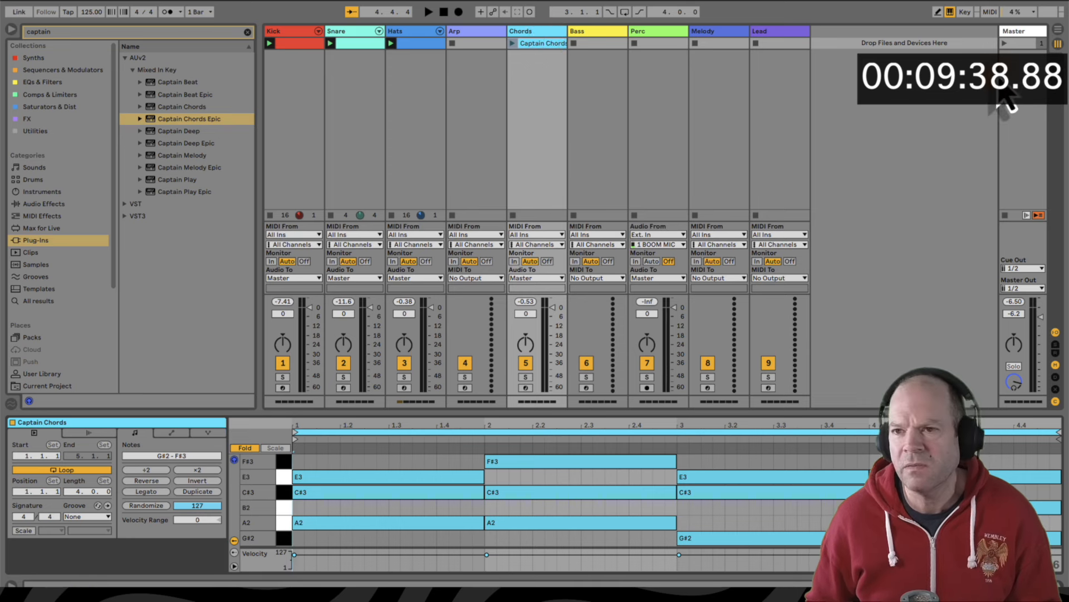
{"action": "left_click", "coordinate": [1006, 43]}
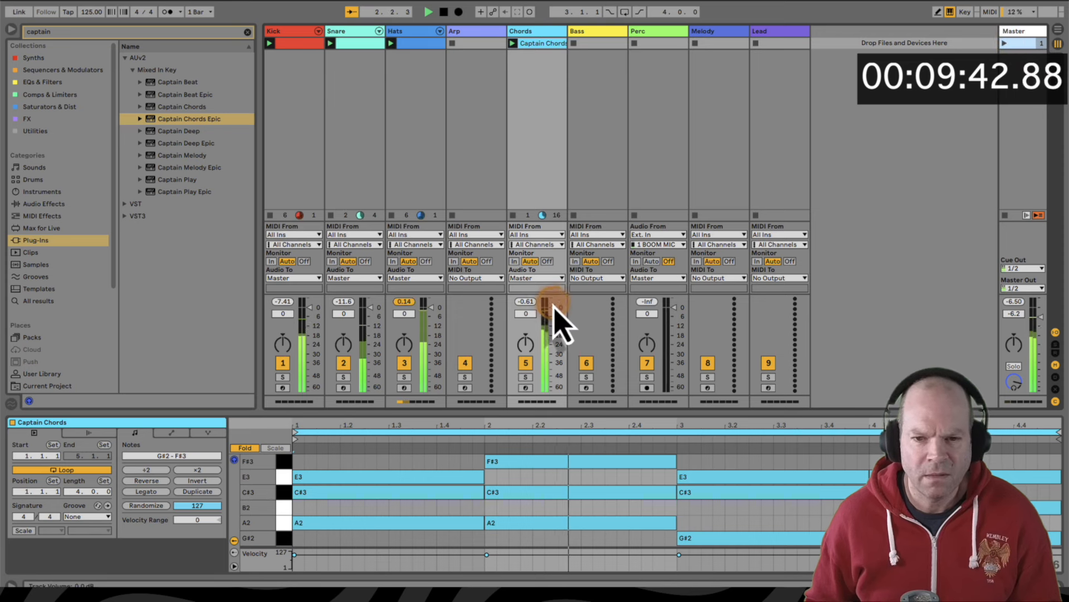
{"action": "left_click_drag", "start_coordinate": [555, 309], "coordinate": [555, 316]}
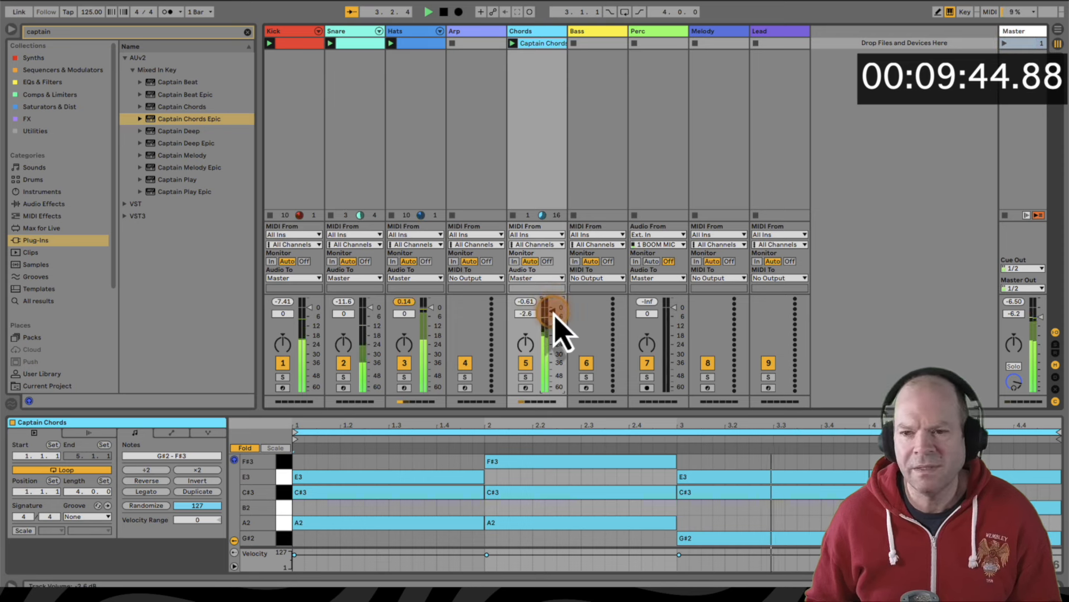
Show the sends and return tracks, and raise the Chords track's Synth Reverb send to about -16 dB
{"action": "left_click", "coordinate": [1057, 355]}
{"action": "left_click", "coordinate": [1057, 344]}
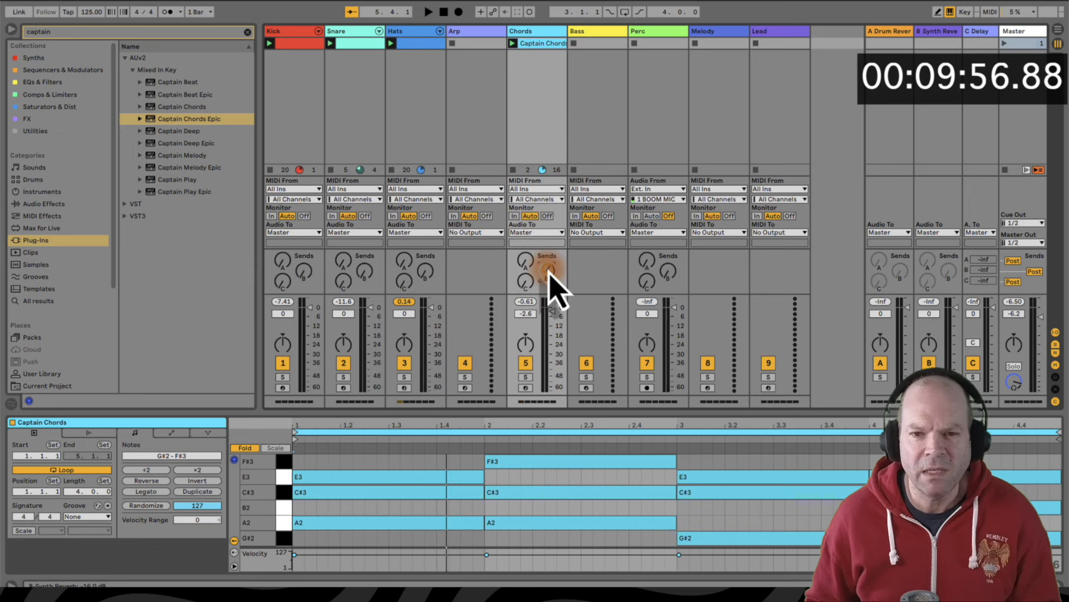
{"action": "key", "text": "space"}
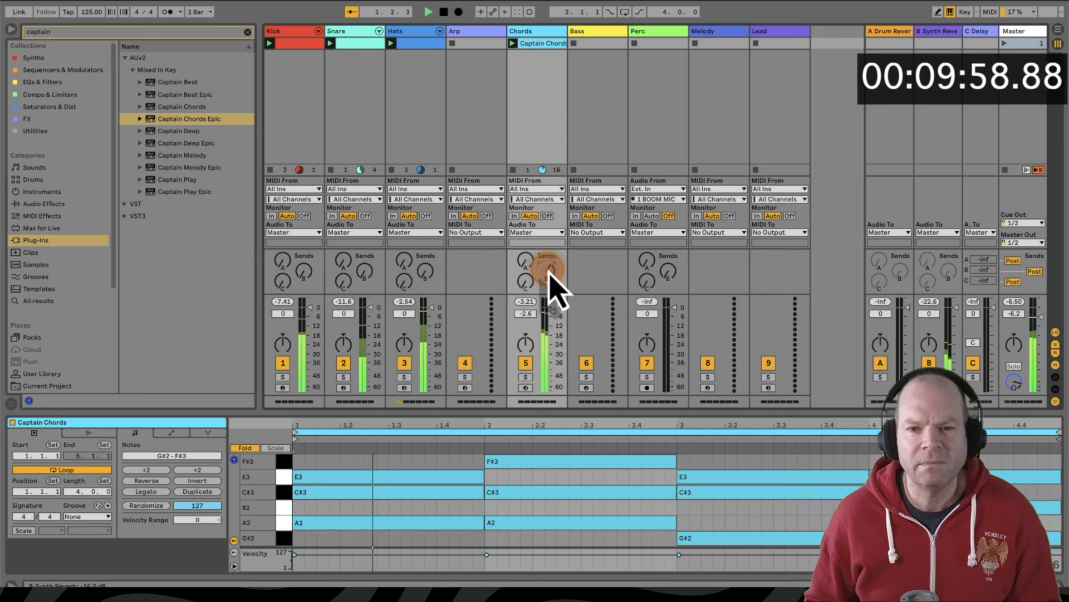
Lower the Chords and Hats track volumes to -8.3 dB each and raise the Chords track's Synth Reverb send further
{"action": "left_click", "coordinate": [550, 313]}
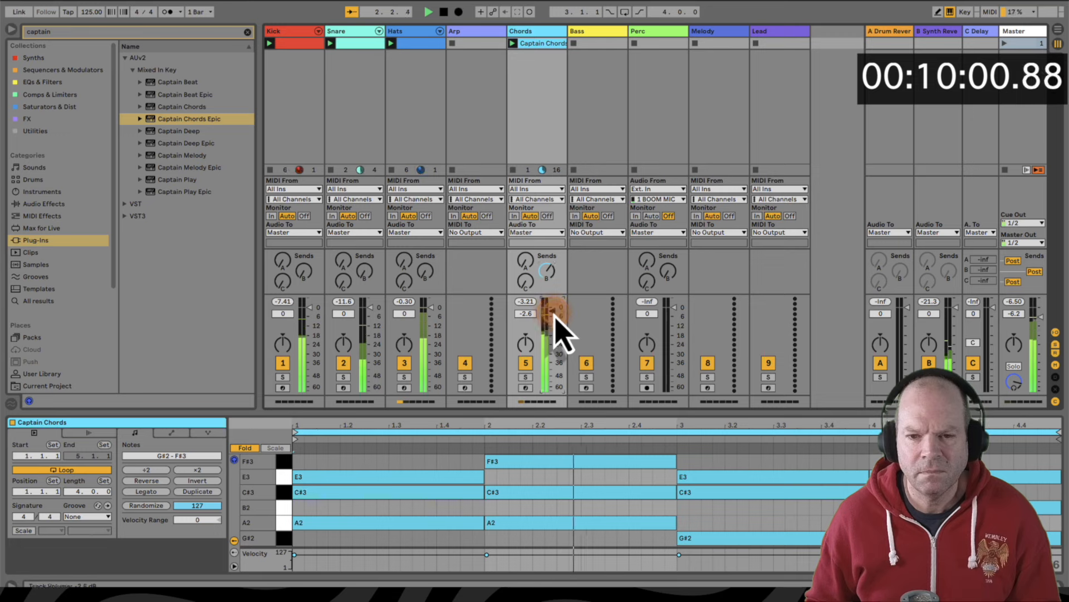
{"action": "left_click_drag", "start_coordinate": [556, 316], "coordinate": [434, 315]}
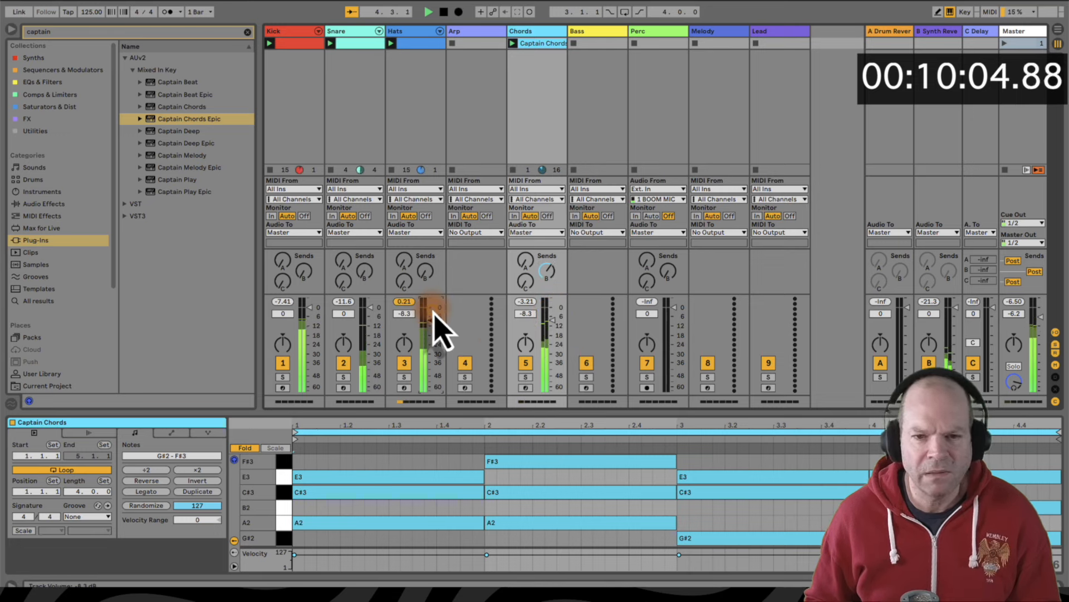
{"action": "left_click", "coordinate": [545, 271]}
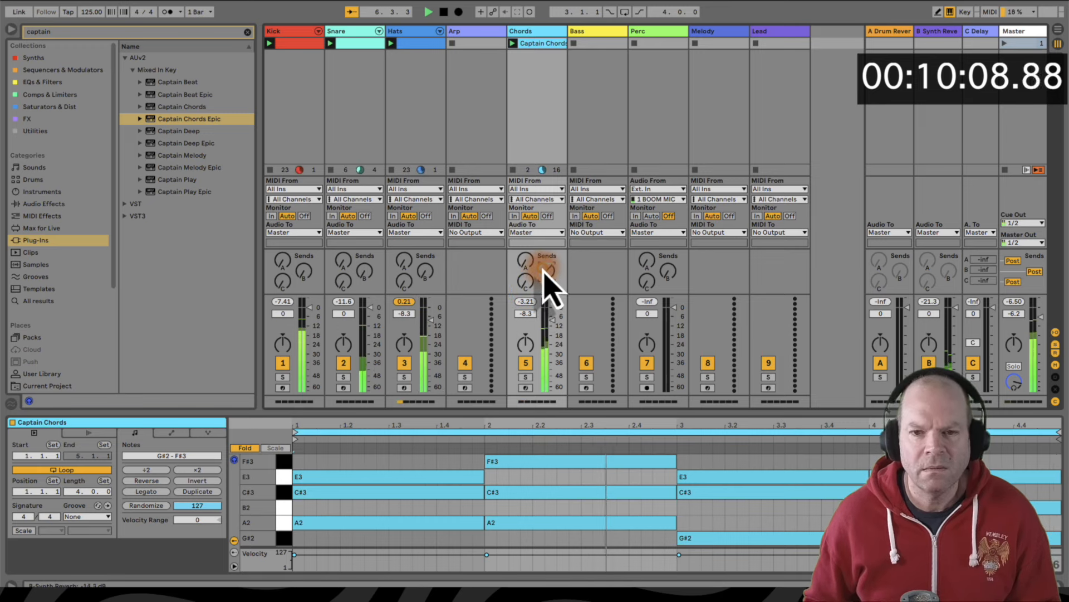
{"action": "key", "text": "space"}
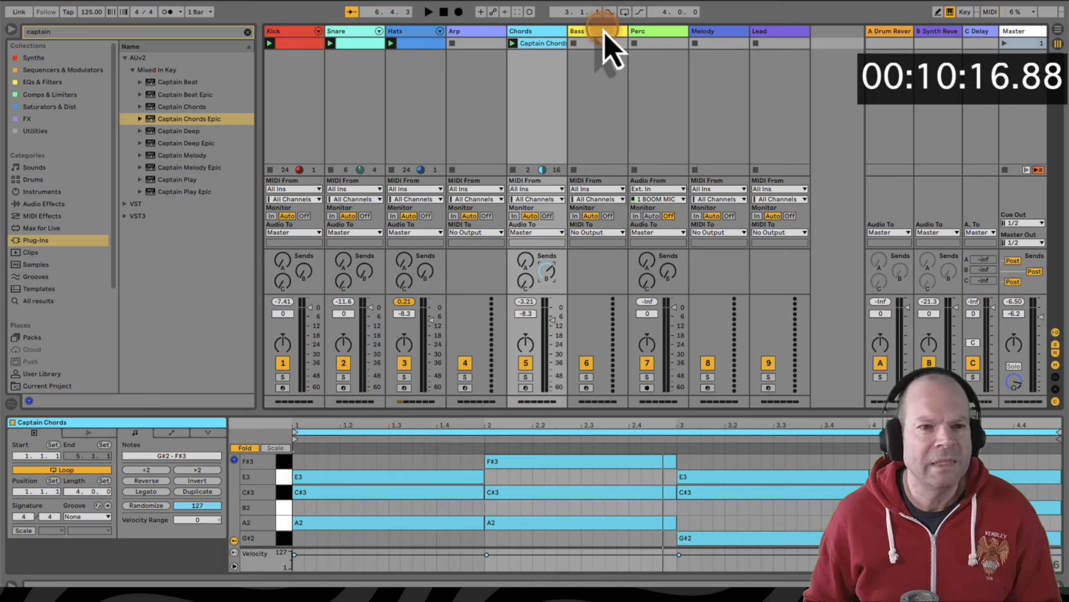
Search the plug-ins for "pilot", load Pilot Bass on the Bass track and choose Captain Chords Epic as its chord progression source
{"action": "left_click", "coordinate": [189, 32]}
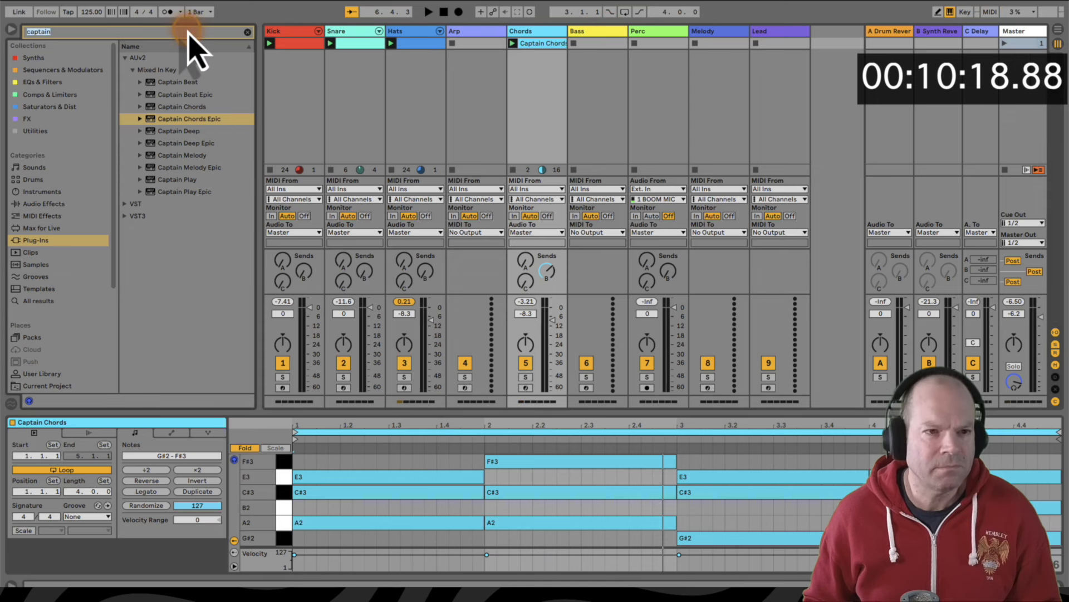
{"action": "type", "text": "pilot"}
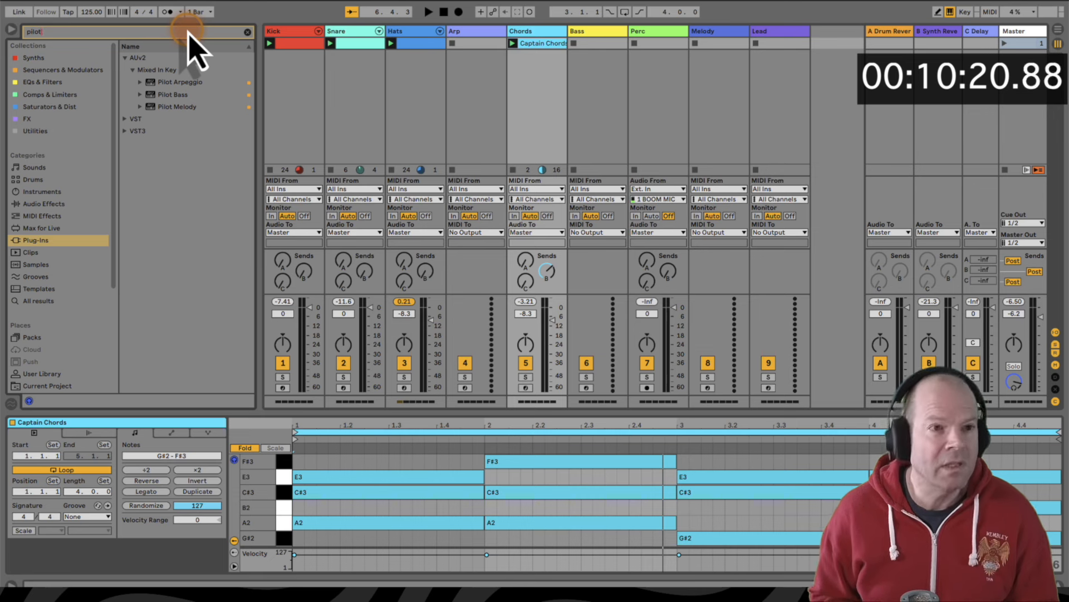
{"action": "key", "text": "Down"}
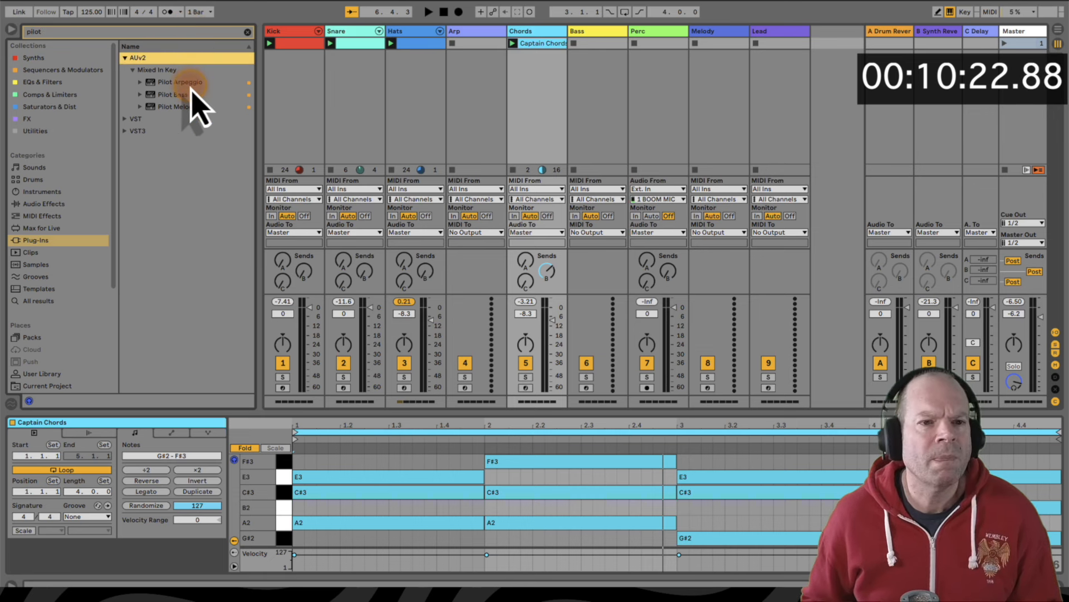
{"action": "left_click", "coordinate": [162, 94]}
{"action": "left_click_drag", "start_coordinate": [161, 95], "coordinate": [596, 95]}
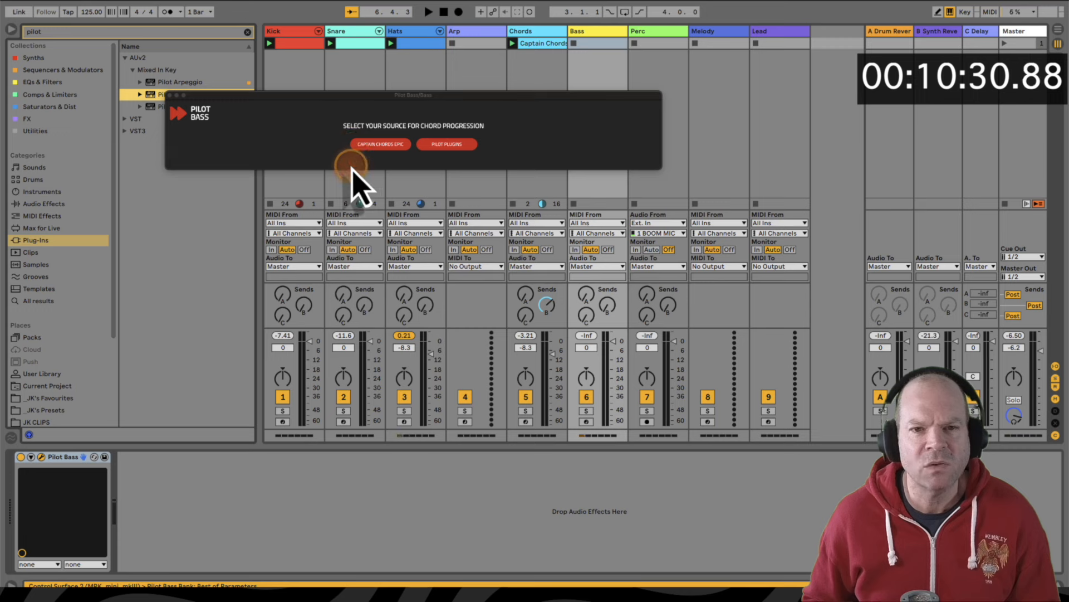
{"action": "left_click", "coordinate": [380, 146]}
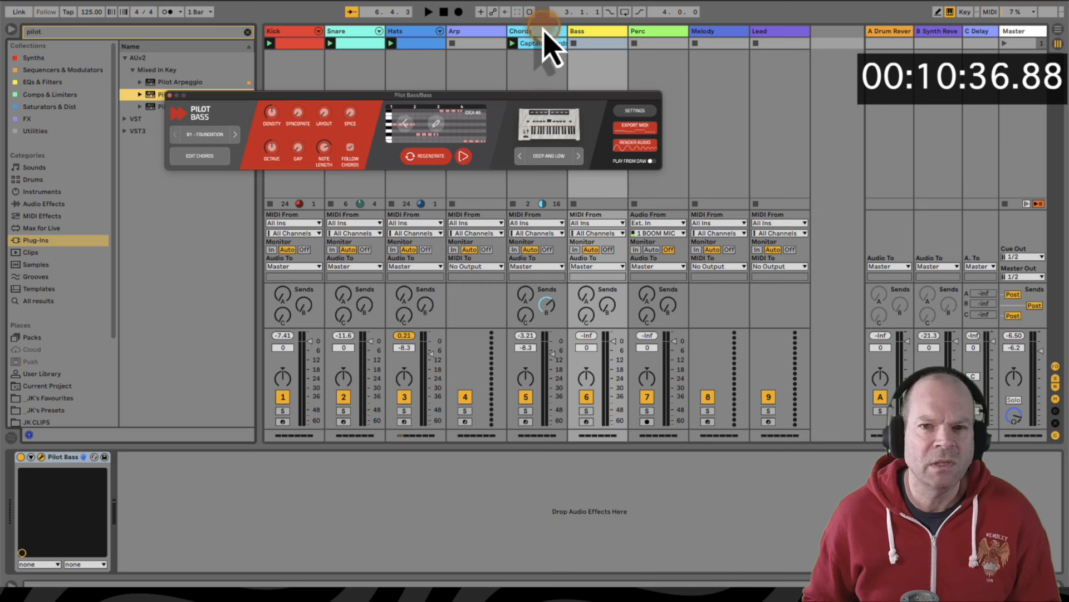
Check the chord editing section of Pilot Bass and collapse it again
{"action": "left_click", "coordinate": [178, 138]}
{"action": "left_click", "coordinate": [202, 158]}
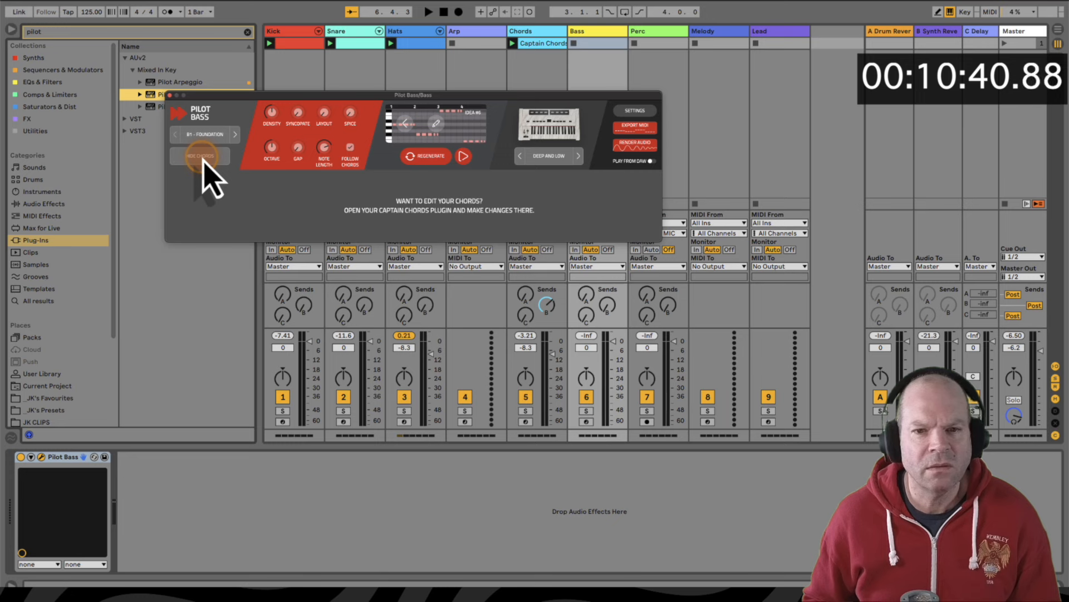
{"action": "left_click", "coordinate": [202, 158]}
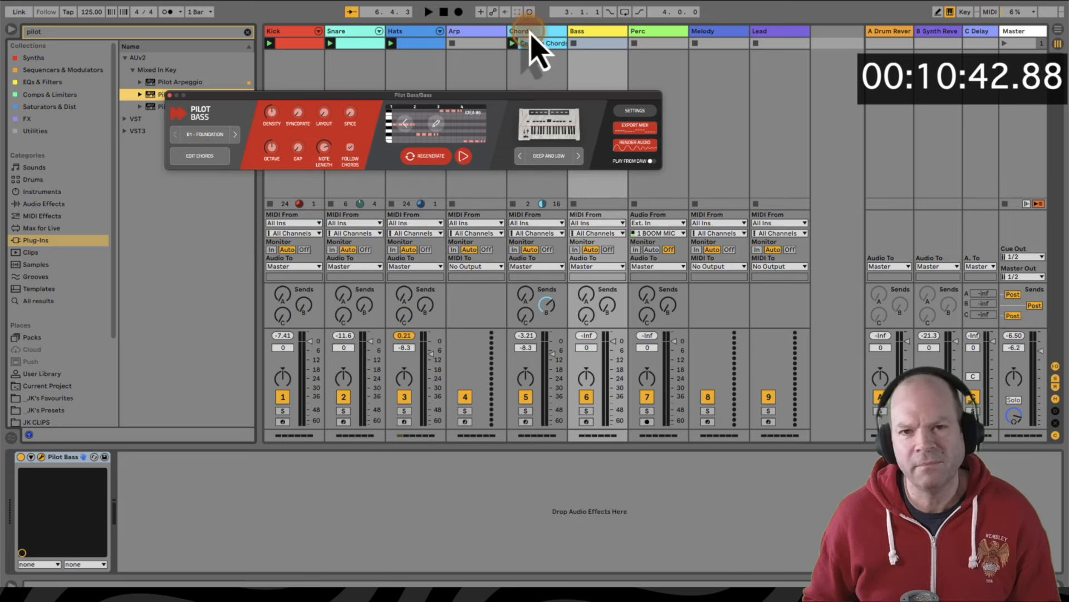
Turn Play Music From Plugin back on in the Chords track's Captain Chords Epic, and return to Pilot Bass on the Bass track
{"action": "left_click", "coordinate": [530, 32]}
{"action": "left_click", "coordinate": [41, 457]}
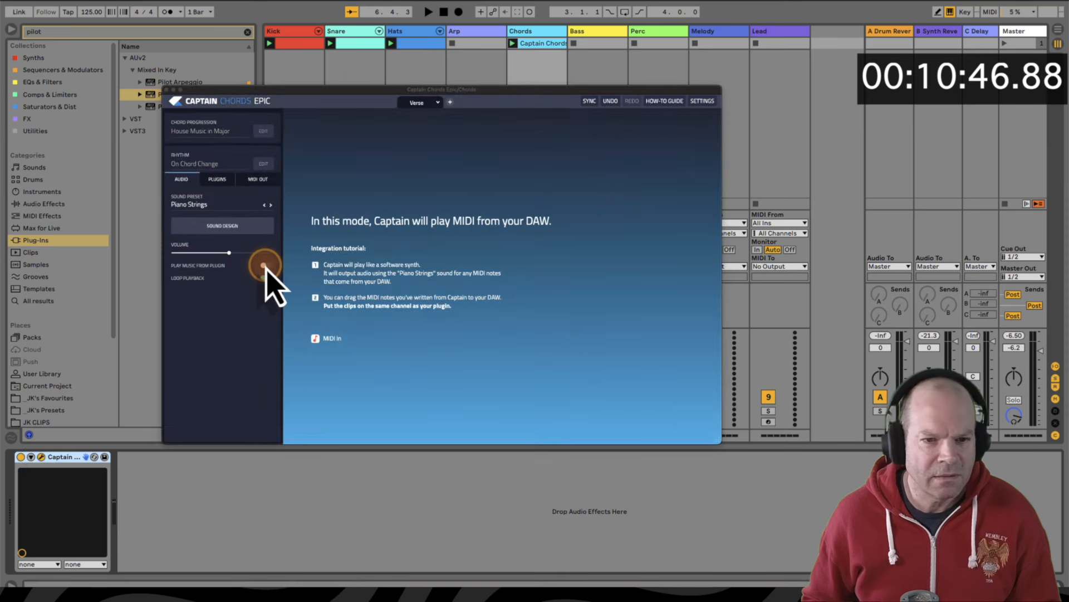
{"action": "left_click", "coordinate": [265, 264]}
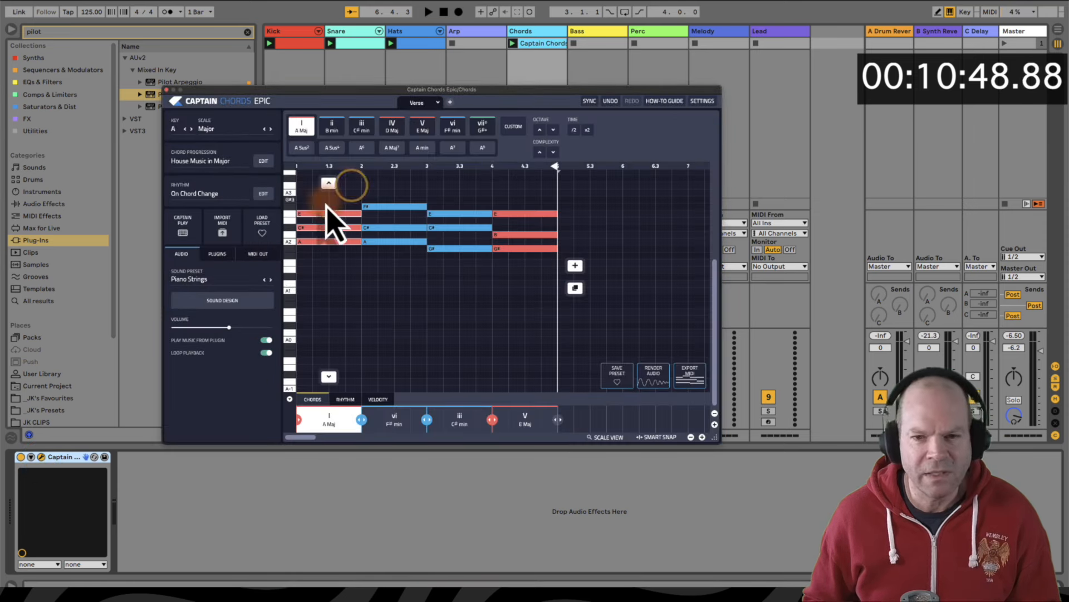
{"action": "left_click", "coordinate": [166, 90]}
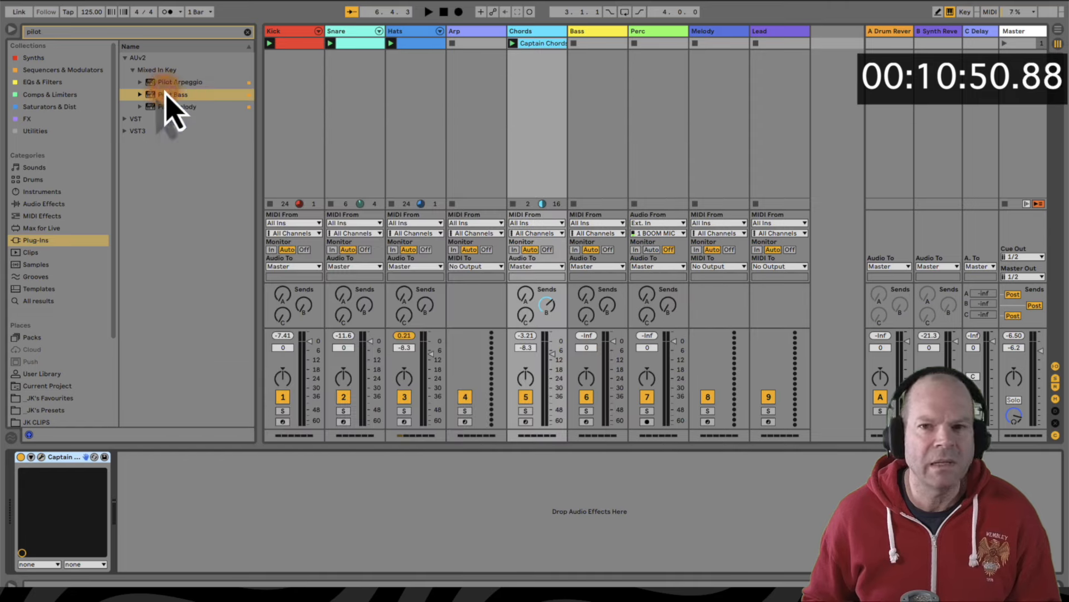
{"action": "left_click", "coordinate": [579, 43]}
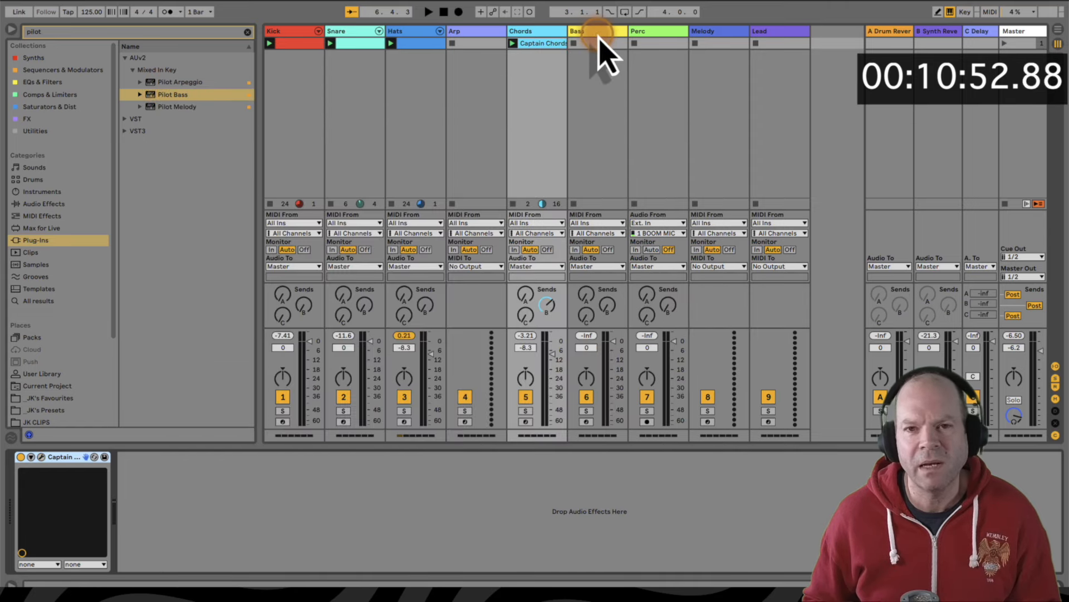
{"action": "left_click", "coordinate": [598, 33]}
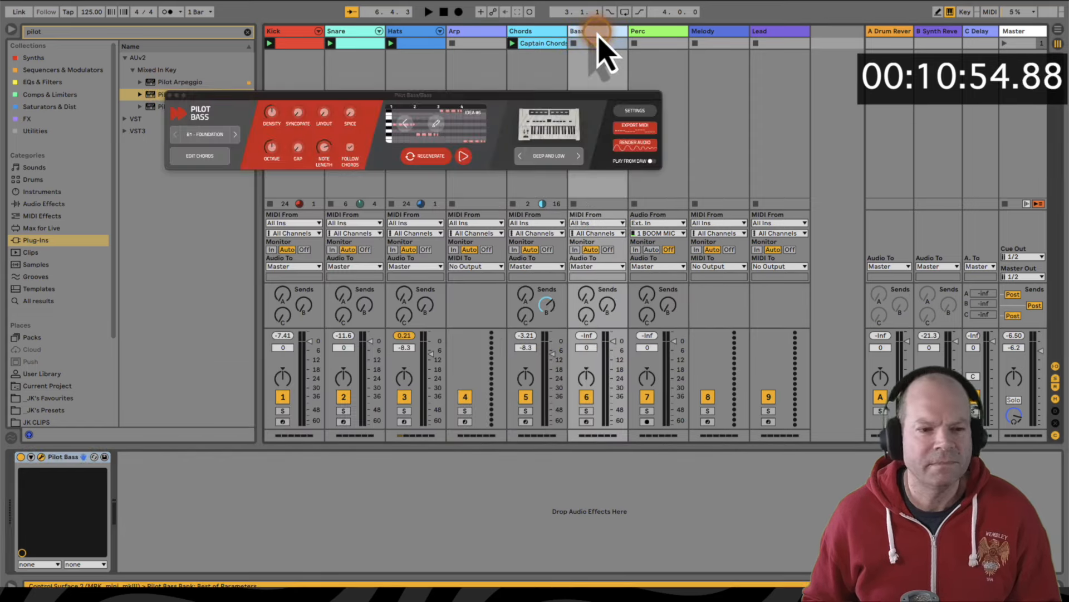
Delete Pilot Bass from the Bass track and load a fresh instance of the plug-in in its place
{"action": "left_click", "coordinate": [202, 156]}
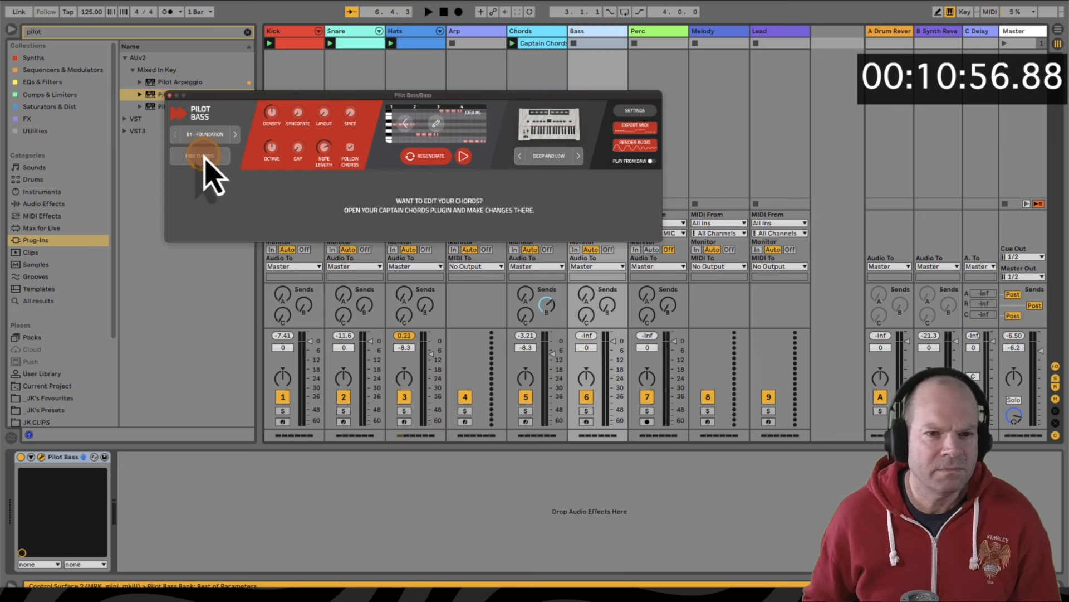
{"action": "left_click", "coordinate": [169, 95]}
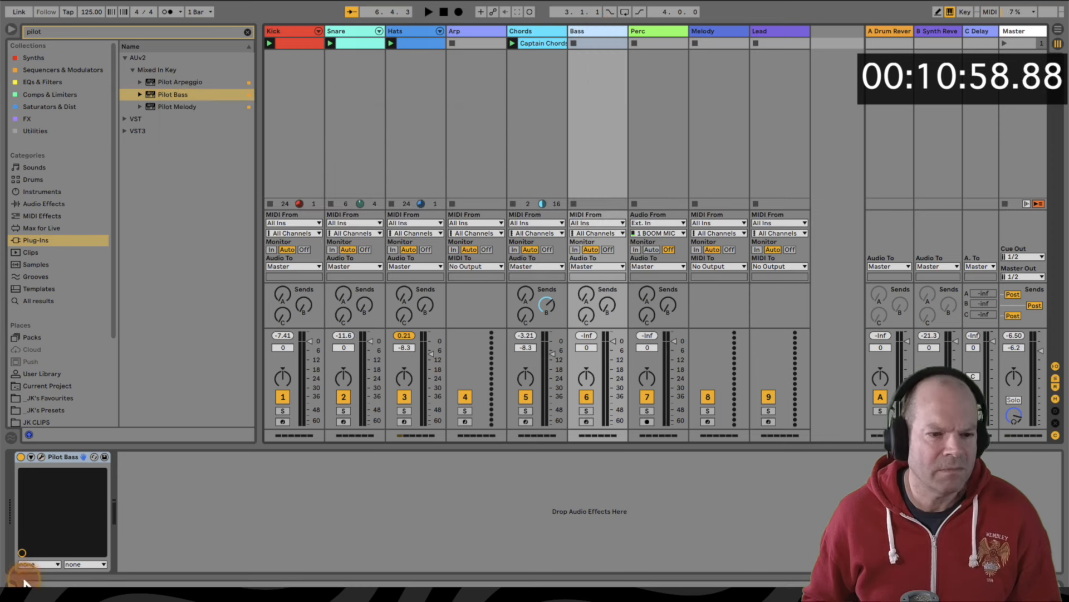
{"action": "right_click", "coordinate": [62, 456]}
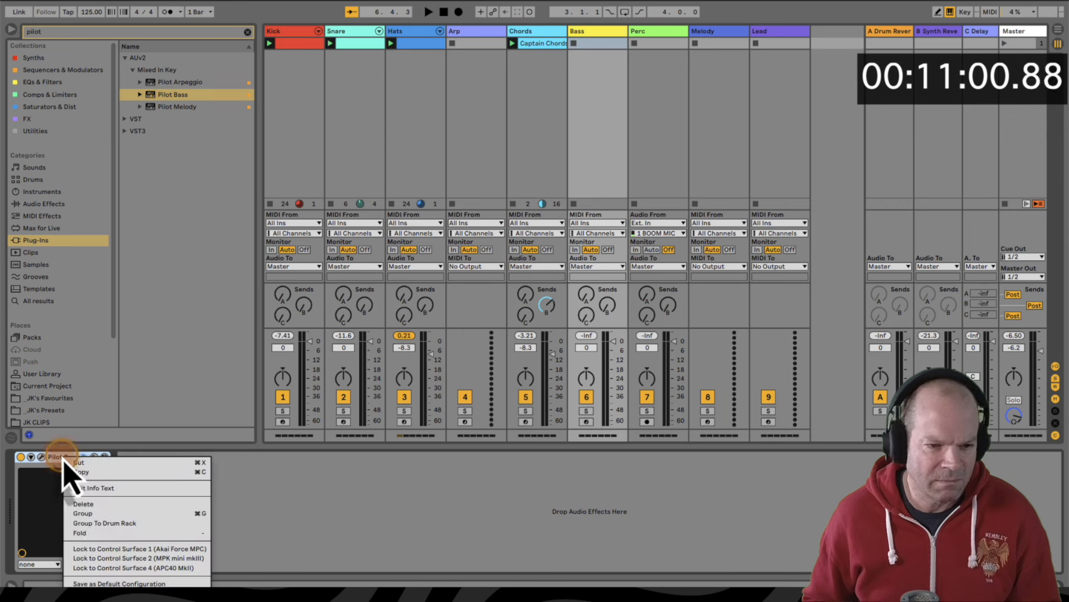
{"action": "left_click", "coordinate": [85, 505]}
{"action": "left_click_drag", "start_coordinate": [157, 94], "coordinate": [601, 118]}
{"action": "left_click", "coordinate": [377, 144]}
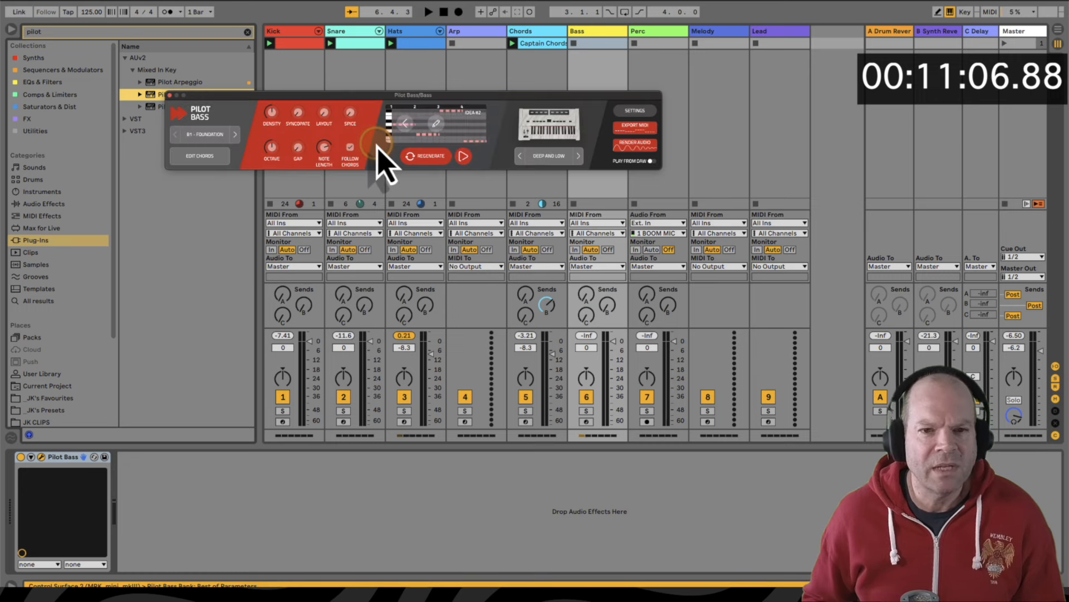
Check the new Pilot Bass instance's chord editing section, look at the Chords track for comparison, and collapse the section again
{"action": "left_click", "coordinate": [200, 155]}
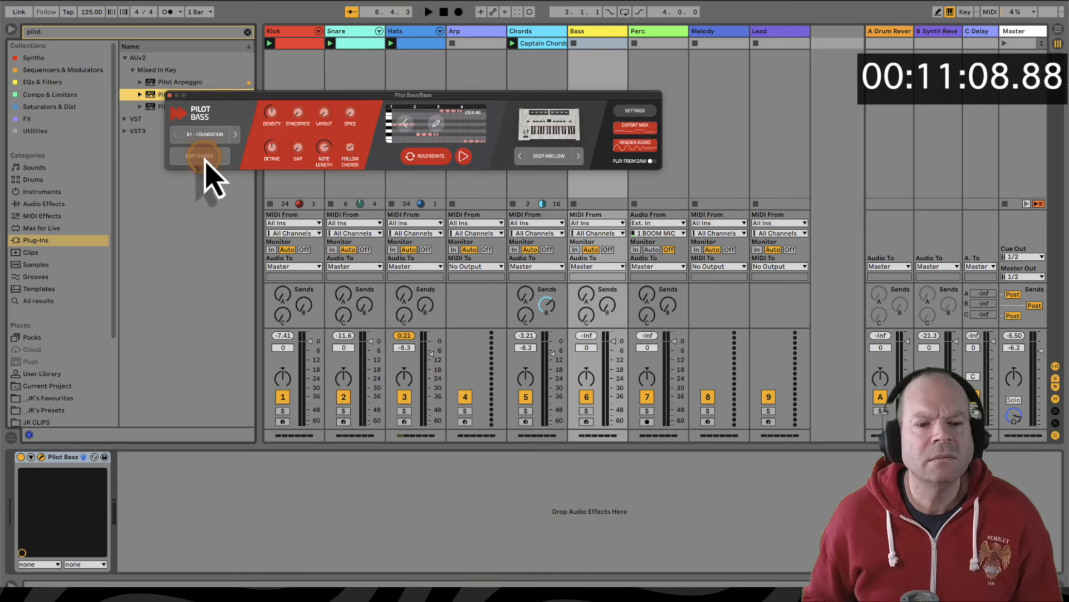
{"action": "left_click", "coordinate": [201, 157]}
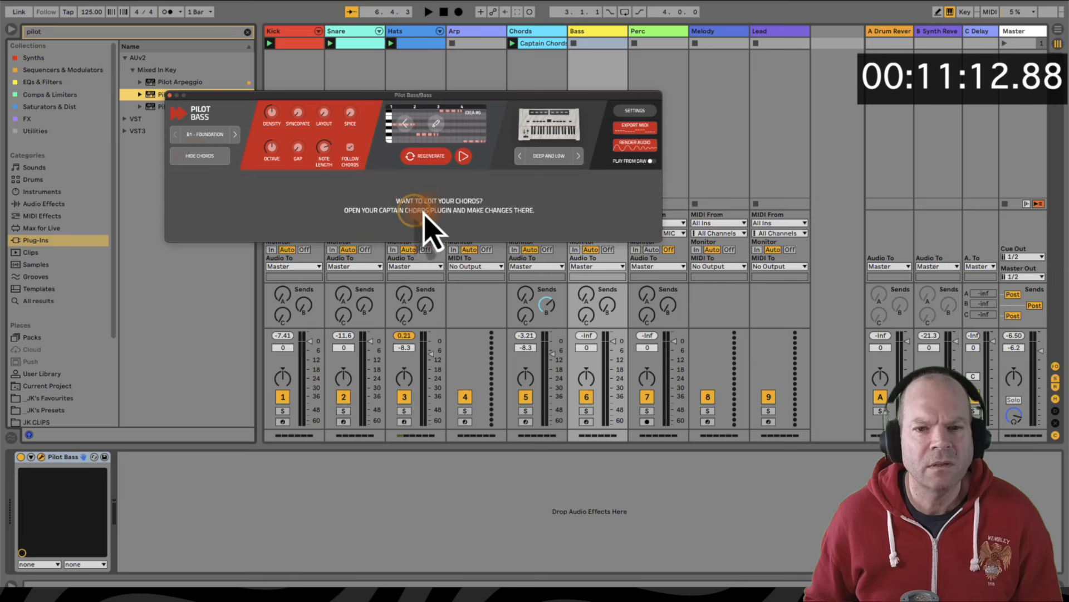
{"action": "left_click", "coordinate": [536, 35]}
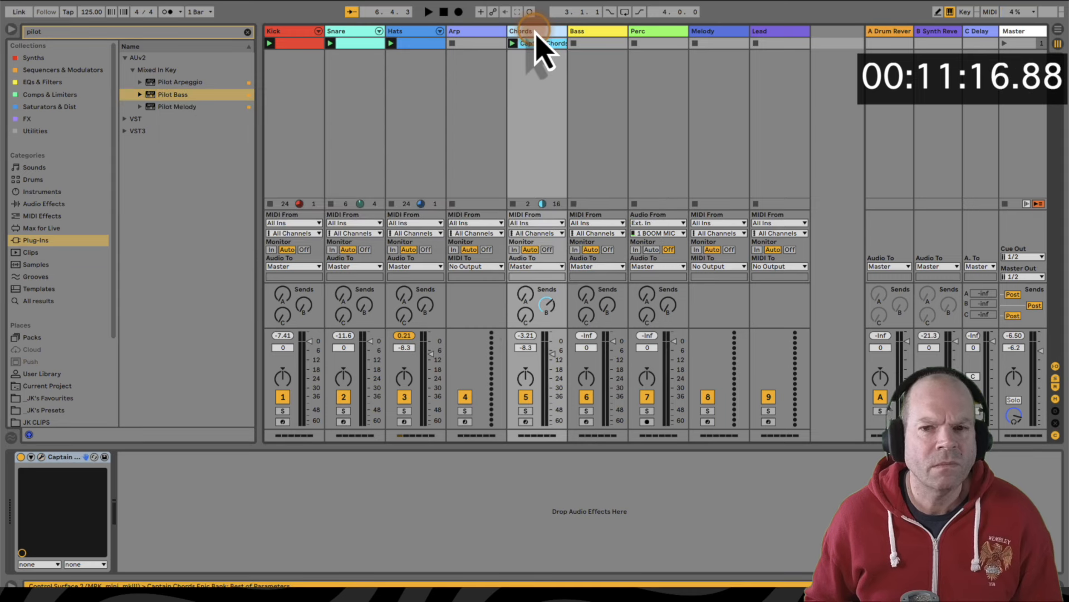
{"action": "left_click", "coordinate": [604, 34]}
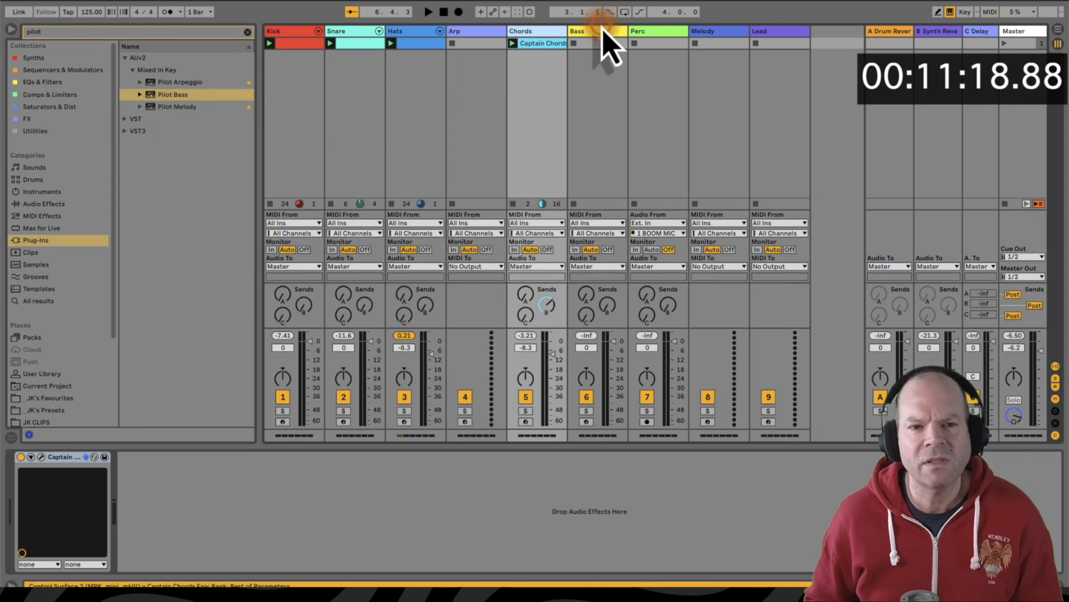
{"action": "left_click", "coordinate": [602, 31]}
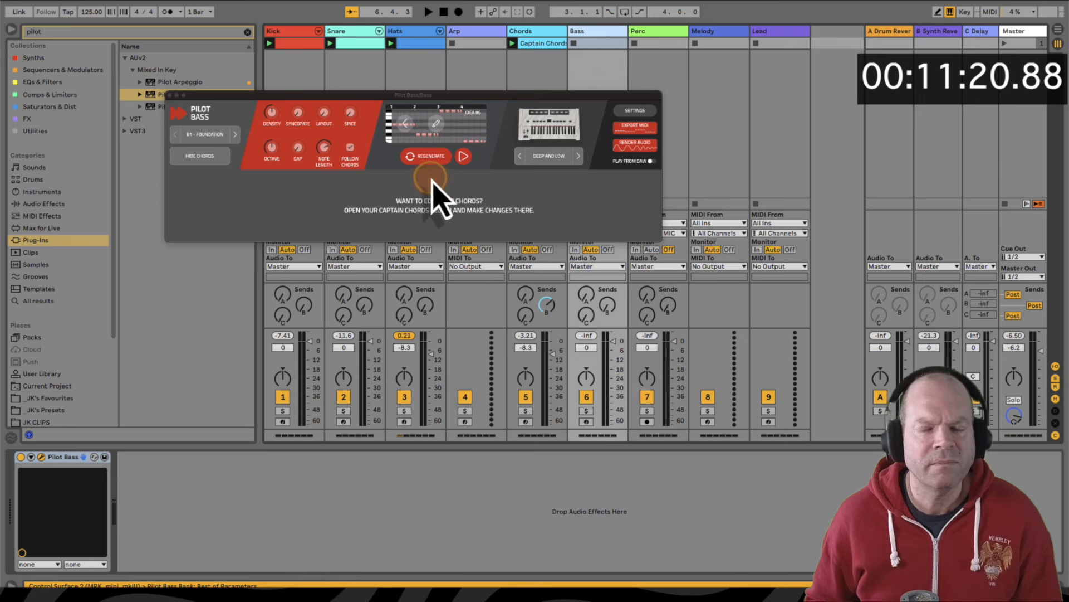
{"action": "left_click", "coordinate": [202, 158]}
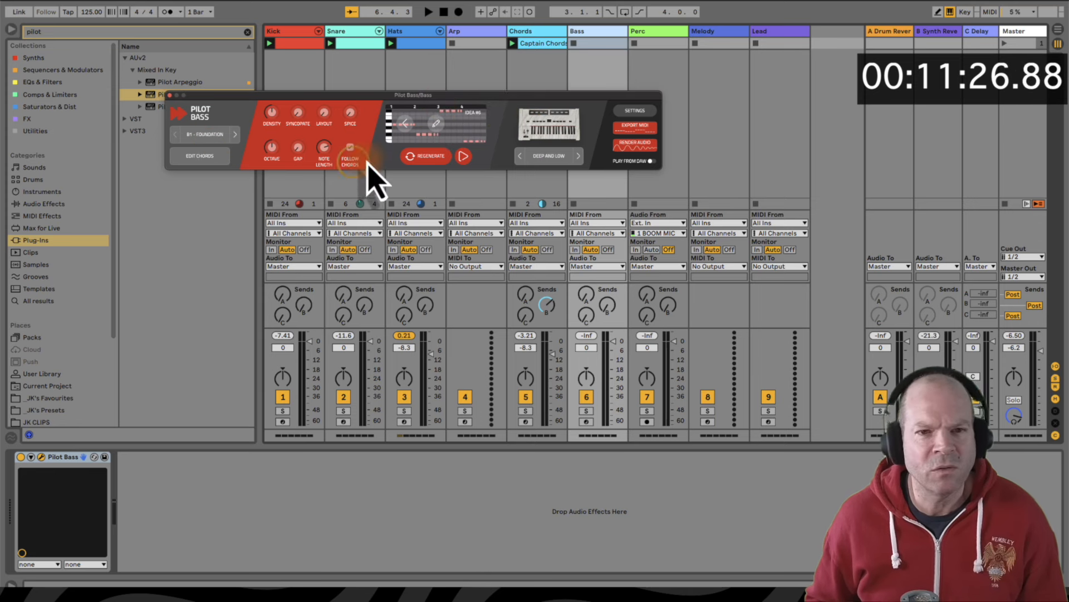
Play the first scene to hear the B1 Foundation bassline with the drums and chords
{"action": "left_click", "coordinate": [406, 155]}
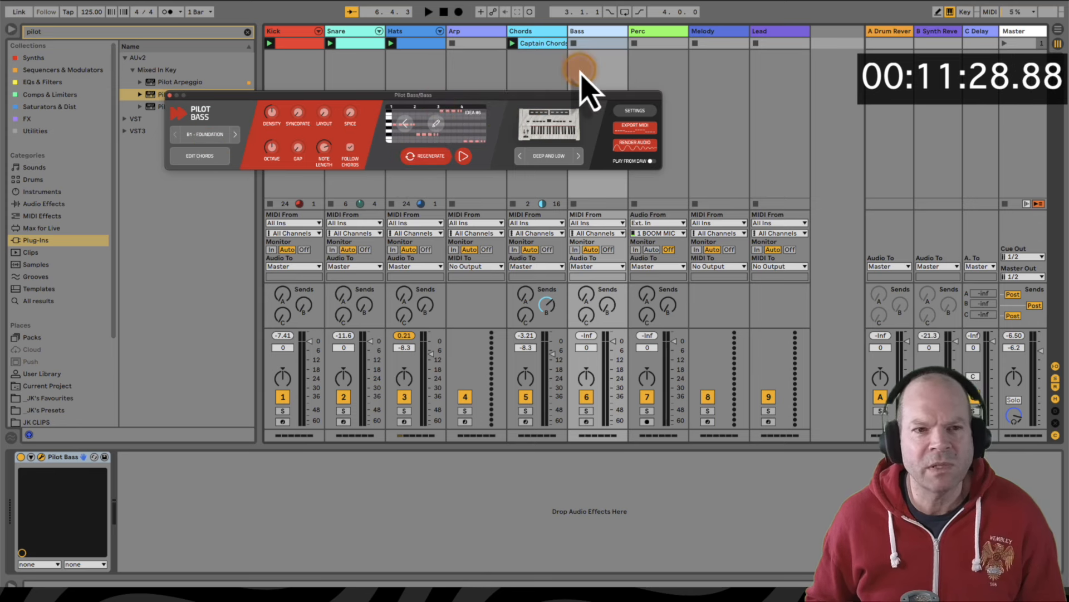
{"action": "left_click", "coordinate": [1005, 44]}
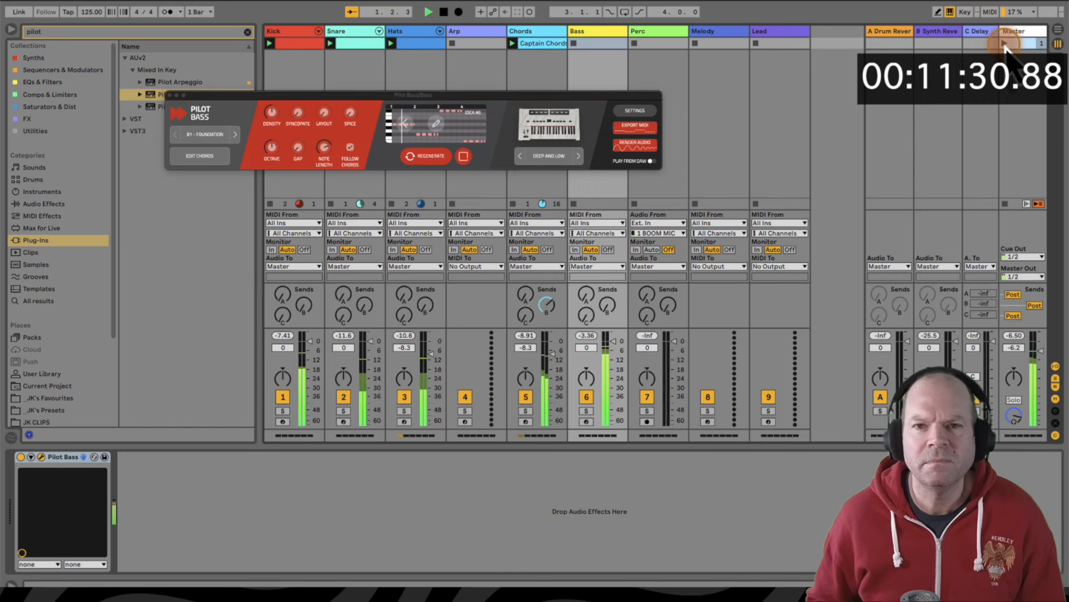
{"action": "left_click", "coordinate": [553, 268]}
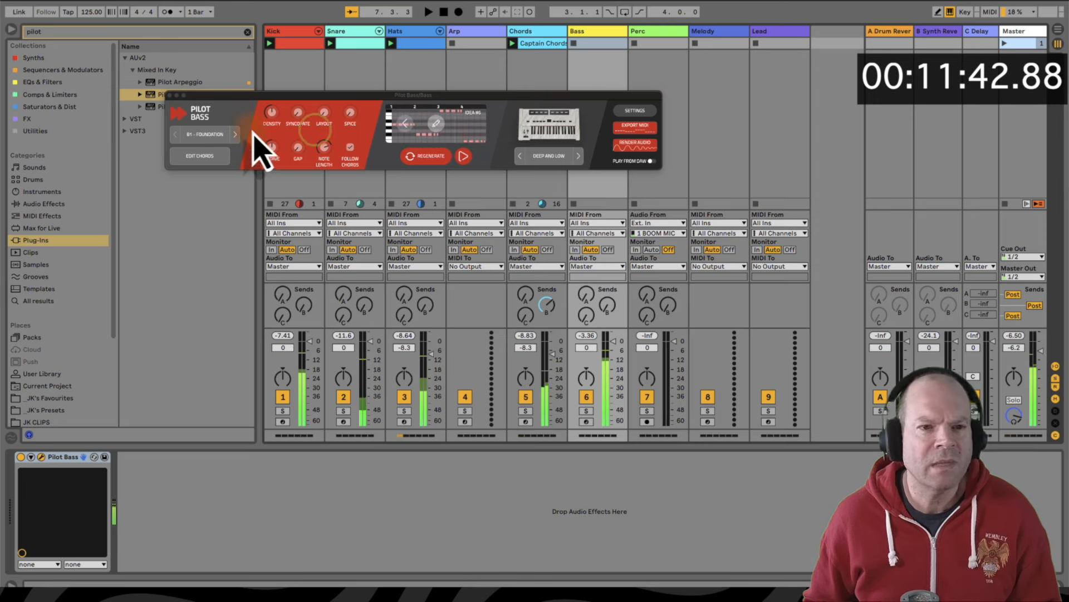
Change the Pilot Bass style to B2 Offbeat and audition it with the other tracks
{"action": "left_click", "coordinate": [207, 134]}
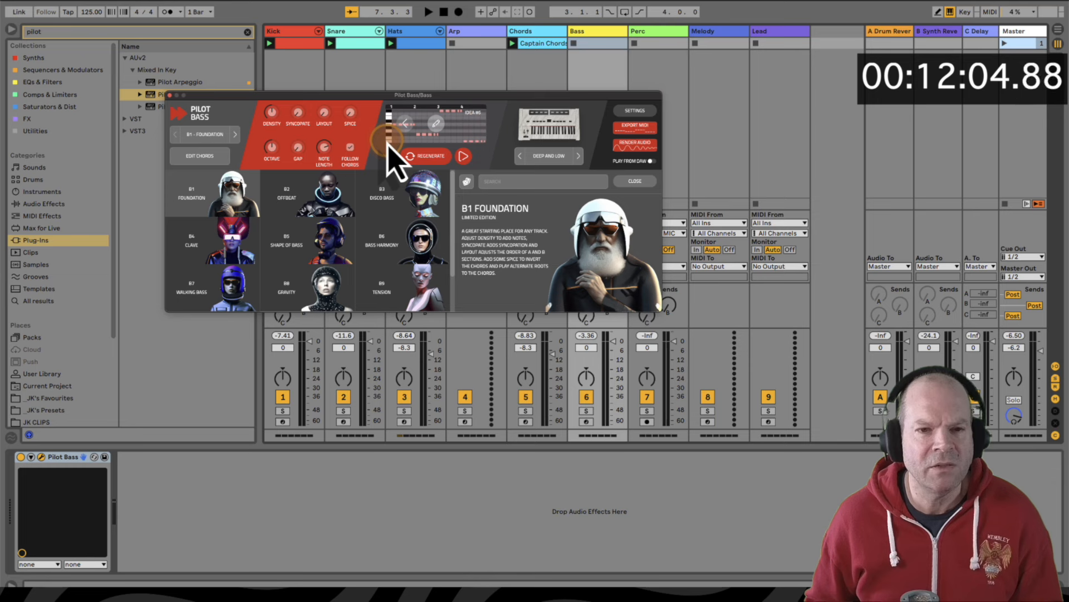
{"action": "left_click", "coordinate": [314, 195]}
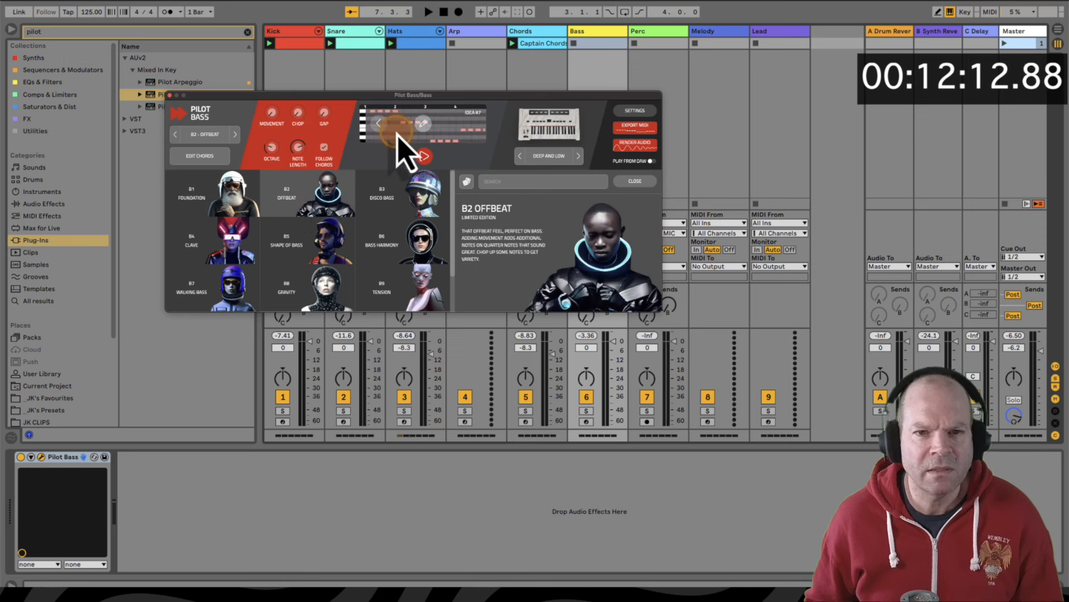
{"action": "key", "text": "space"}
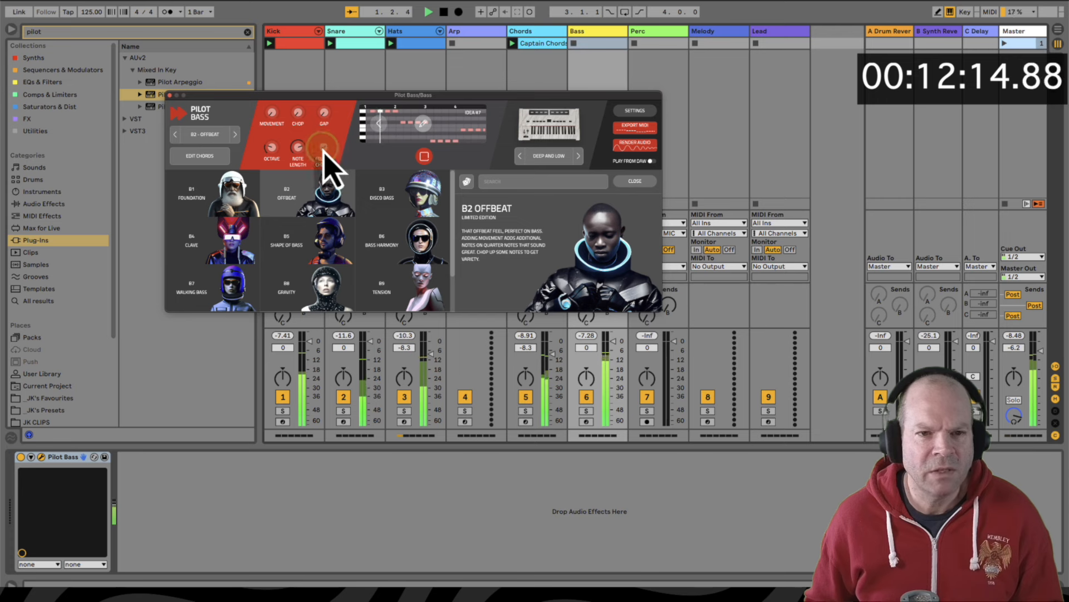
{"action": "left_click", "coordinate": [327, 145]}
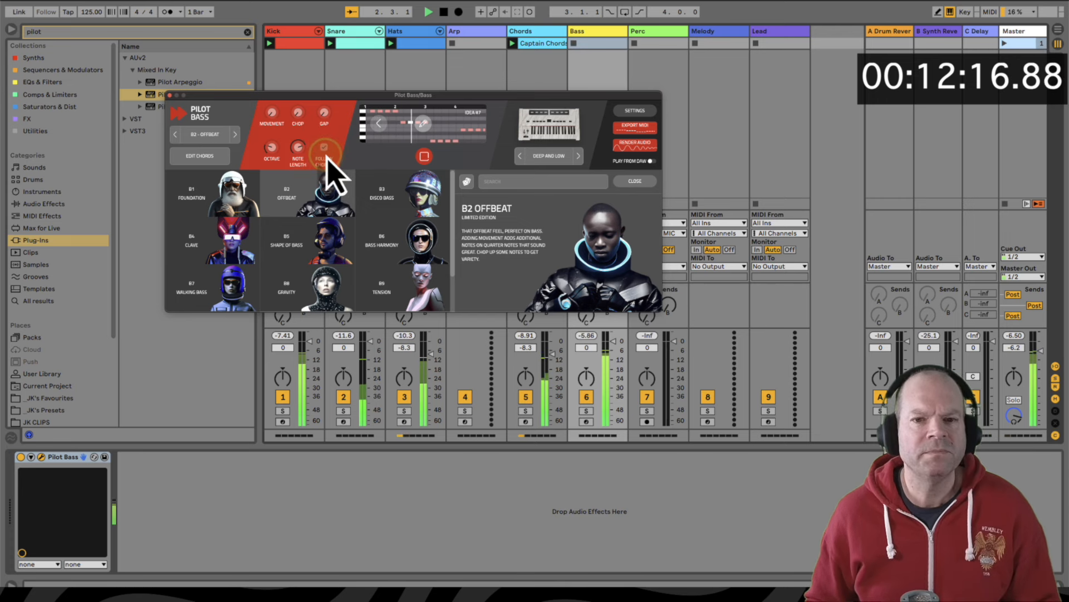
{"action": "left_click", "coordinate": [231, 127]}
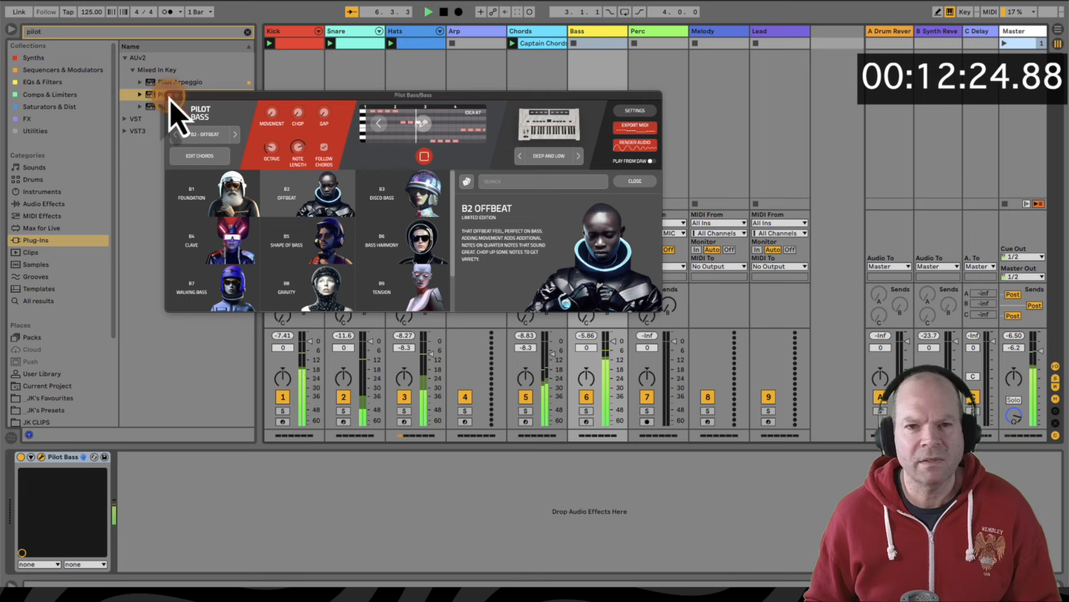
{"action": "key", "text": "space"}
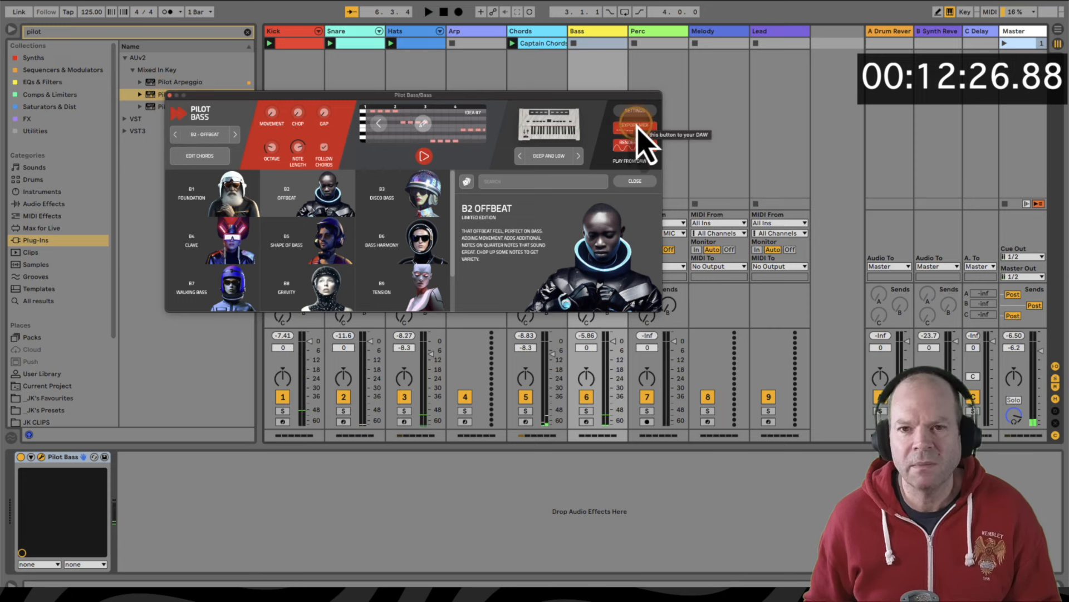
Export the Offbeat bassline as MIDI to the Bass track's first clip slot, turn on Play From DAW and close the plug-in window
{"action": "left_click_drag", "start_coordinate": [639, 130], "coordinate": [596, 39]}
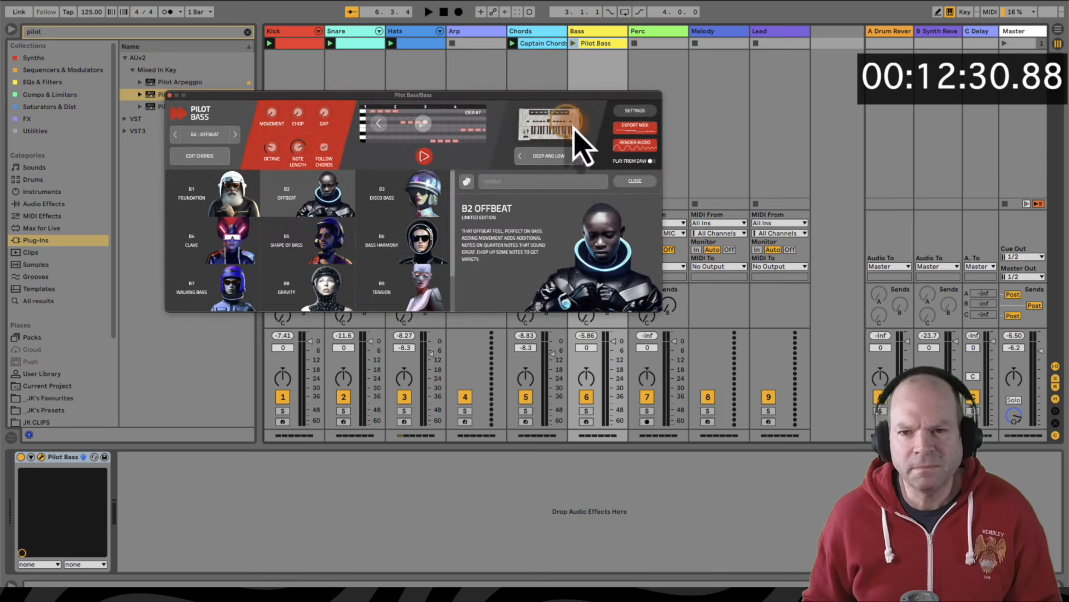
{"action": "left_click", "coordinate": [652, 161]}
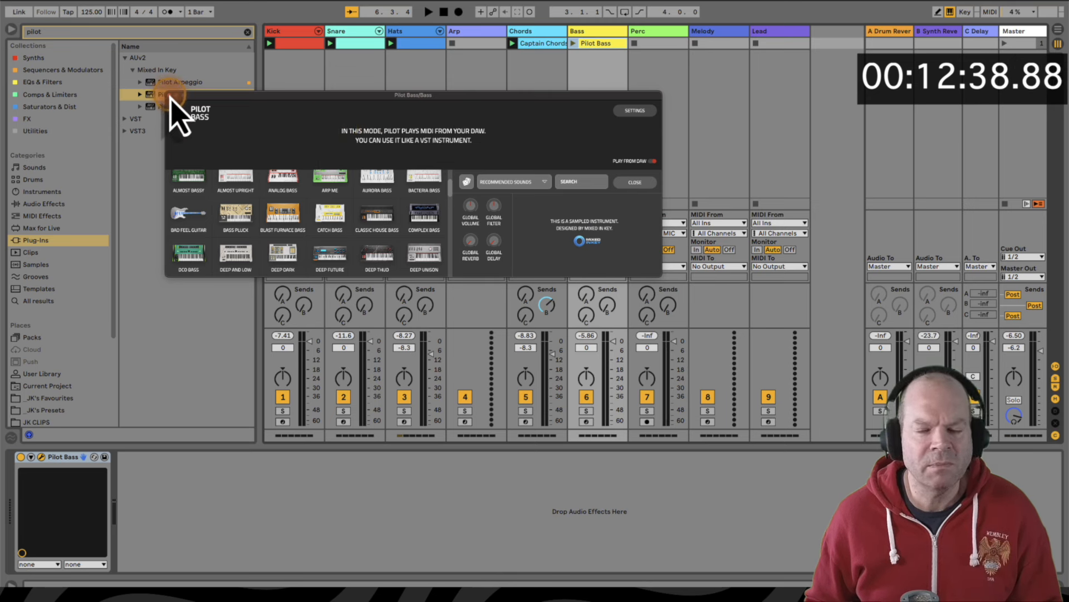
{"action": "left_click", "coordinate": [170, 96]}
Open the Pilot Bass clip and raise the last C#1 note before bar 4 by one octave to C#2
{"action": "left_click", "coordinate": [589, 44]}
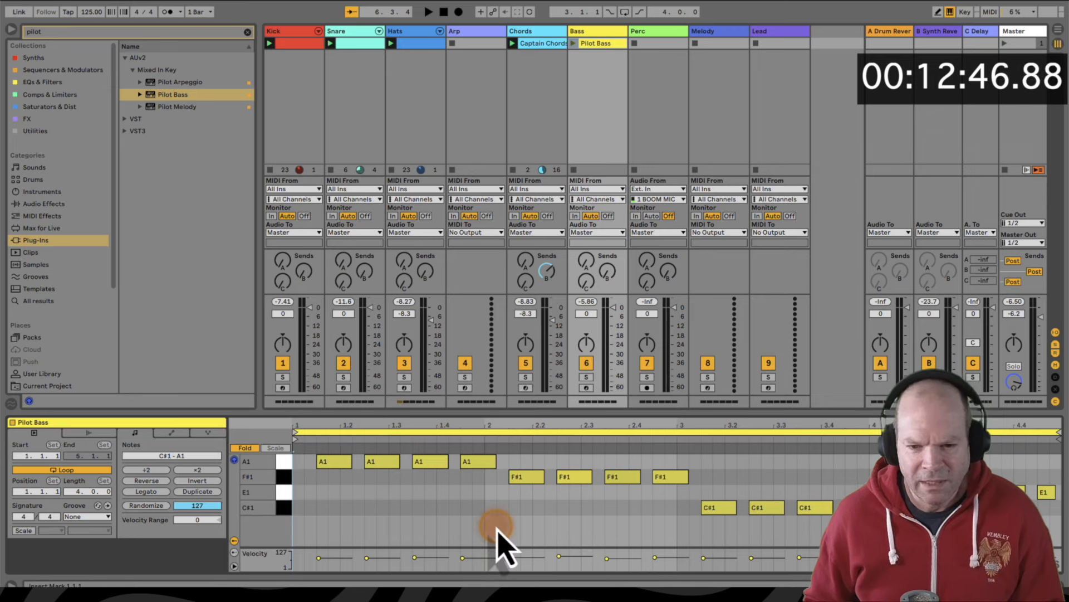
{"action": "left_click", "coordinate": [723, 507]}
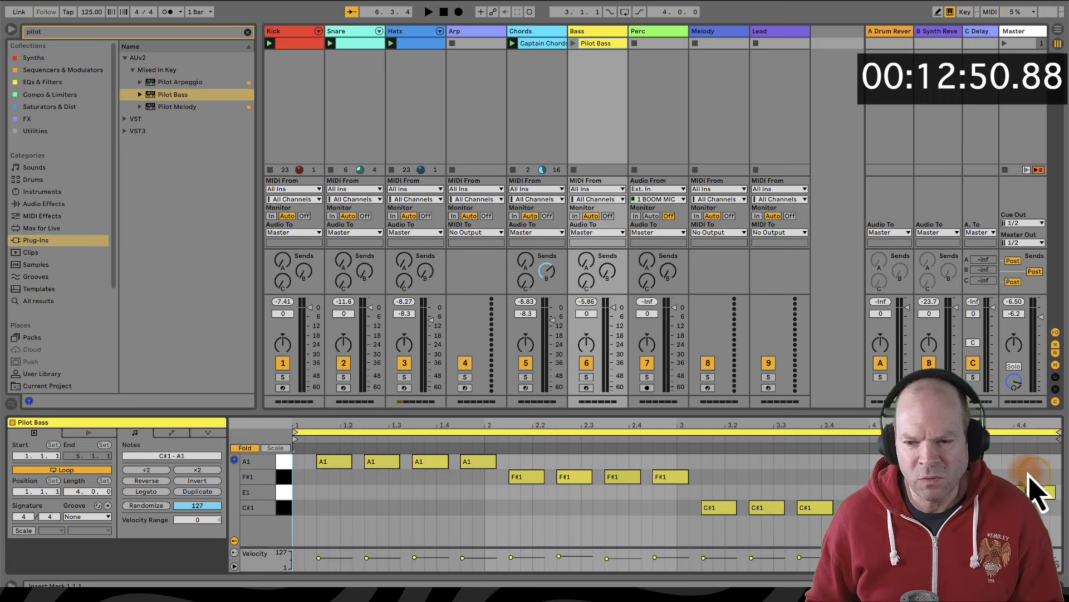
{"action": "left_click", "coordinate": [524, 479]}
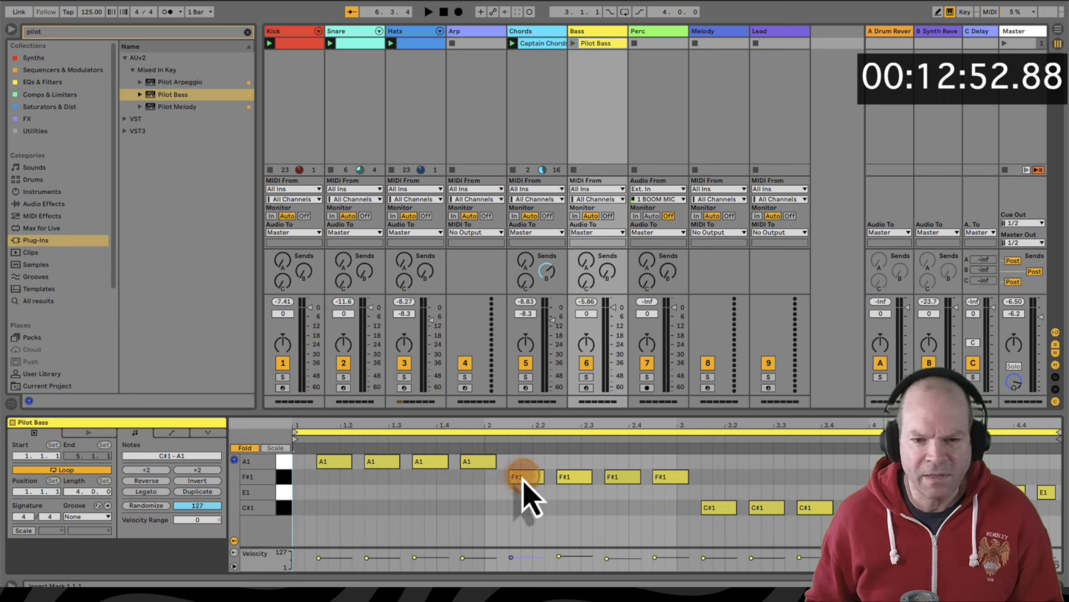
{"action": "left_click", "coordinate": [673, 478]}
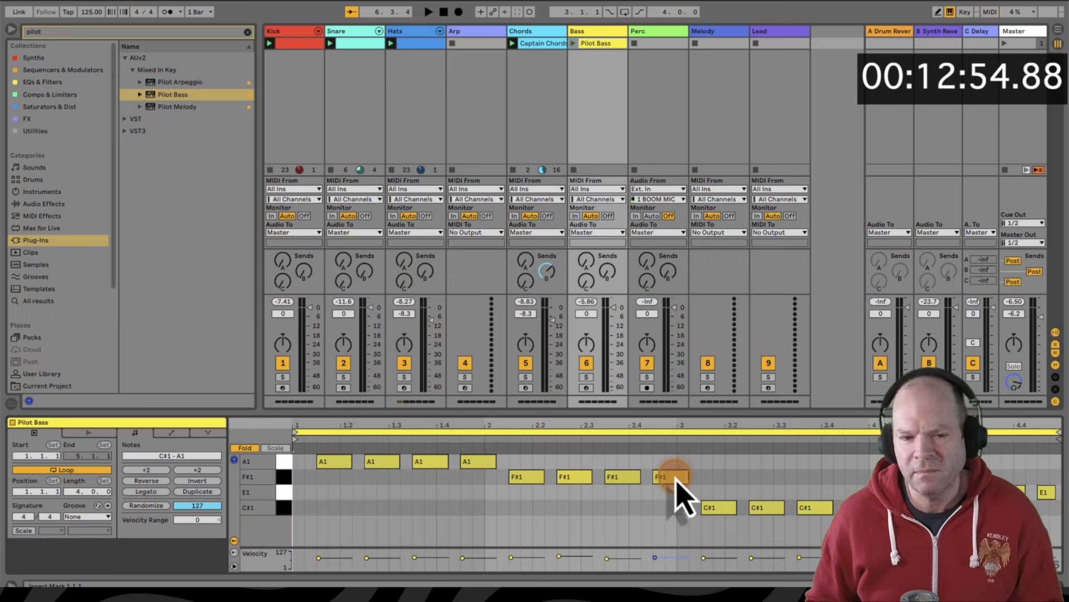
{"action": "left_click", "coordinate": [568, 477]}
{"action": "left_click", "coordinate": [822, 507]}
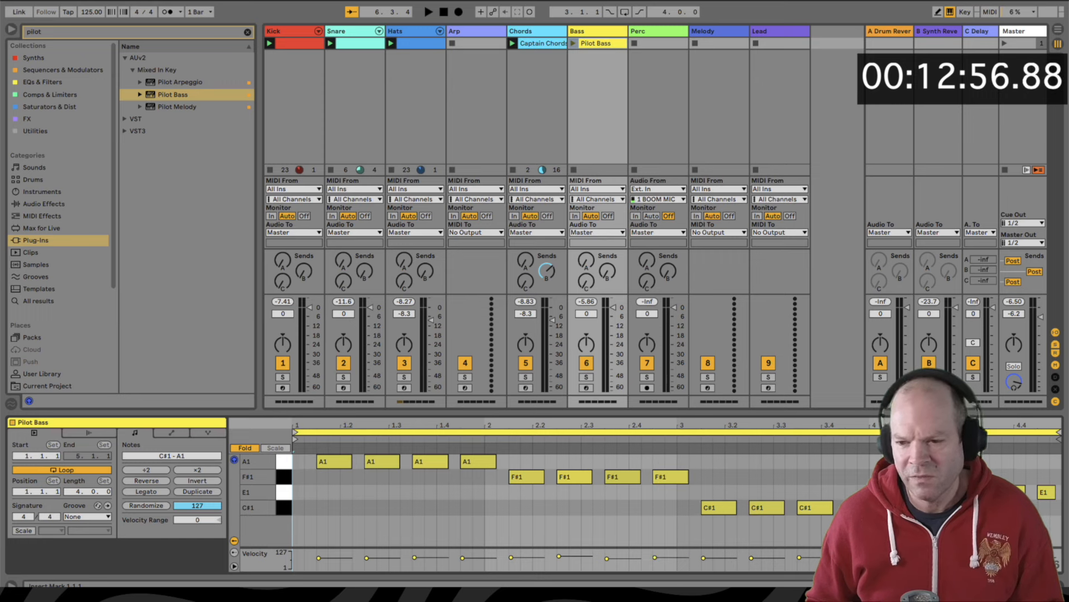
{"action": "left_click", "coordinate": [862, 508]}
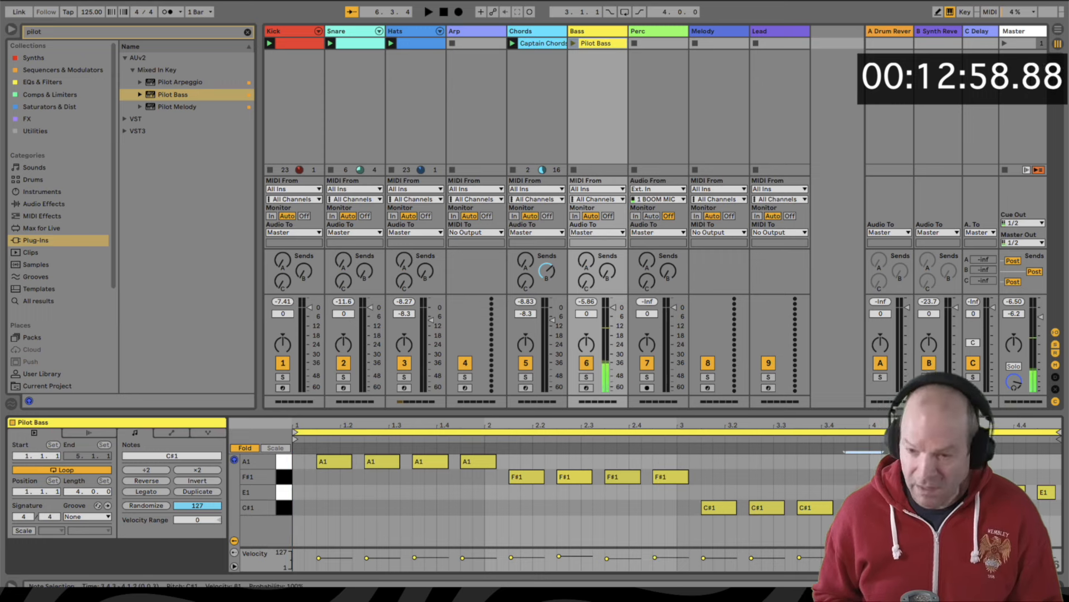
{"action": "key", "text": "shift+Up"}
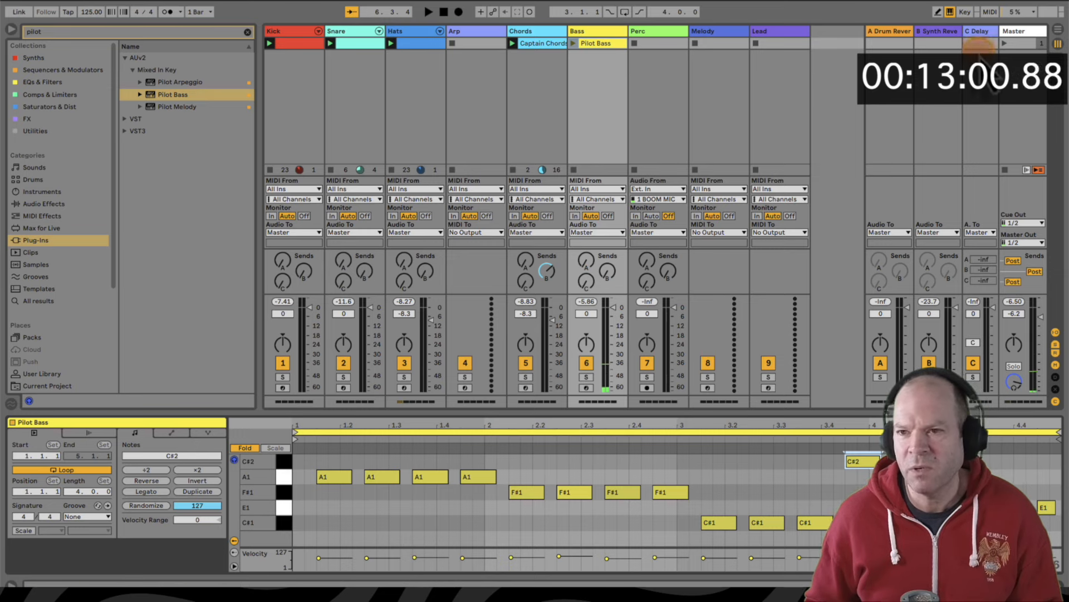
Play the first scene with the edited bass clip, solo the Bass track to check its notes, and clear the solo
{"action": "left_click", "coordinate": [1004, 43]}
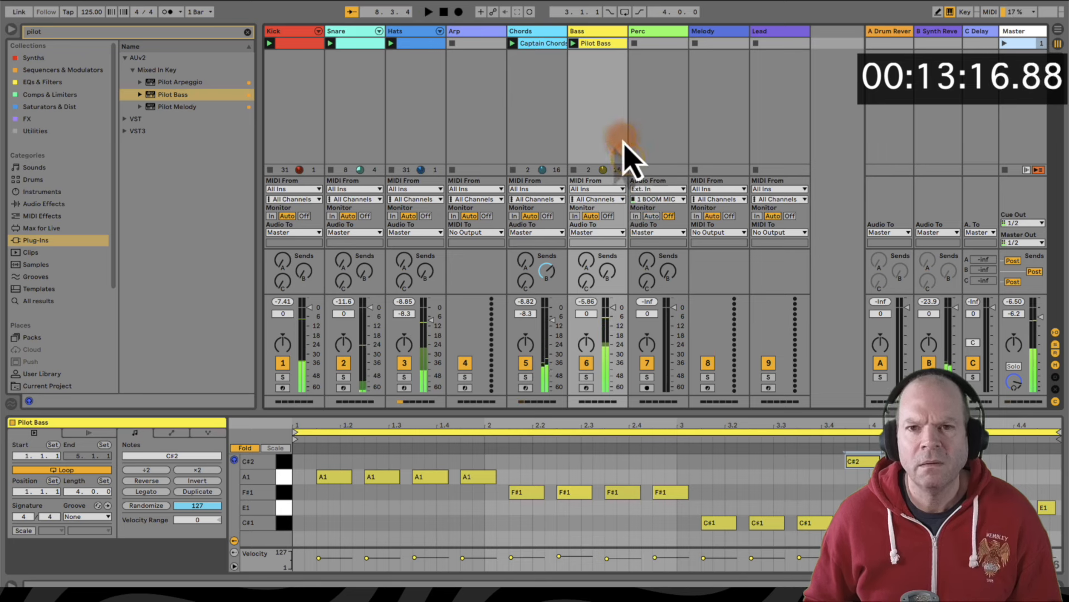
{"action": "left_click", "coordinate": [597, 32]}
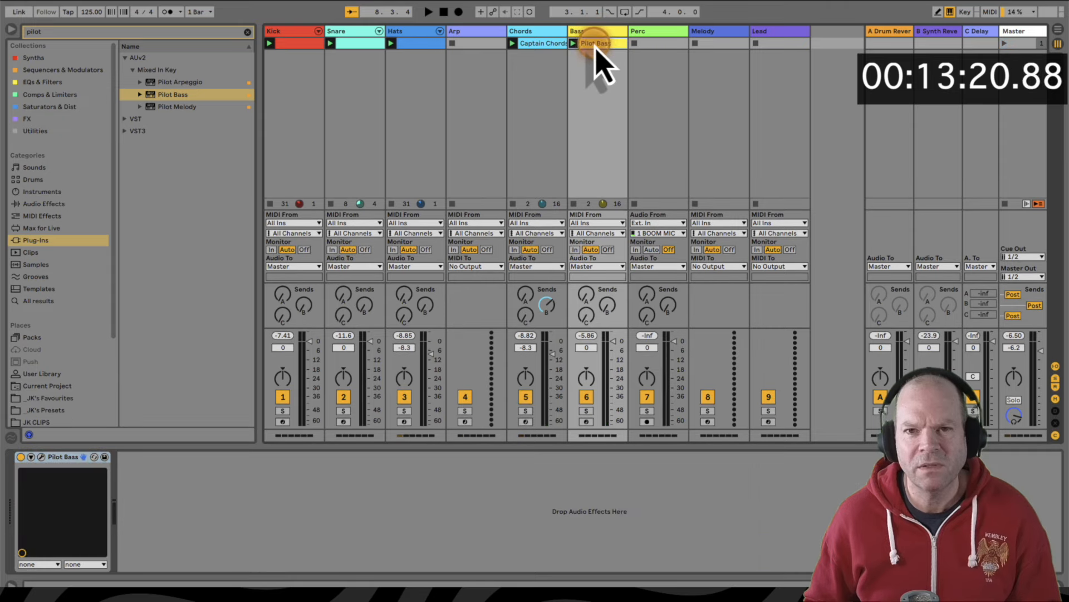
{"action": "left_click", "coordinate": [574, 45]}
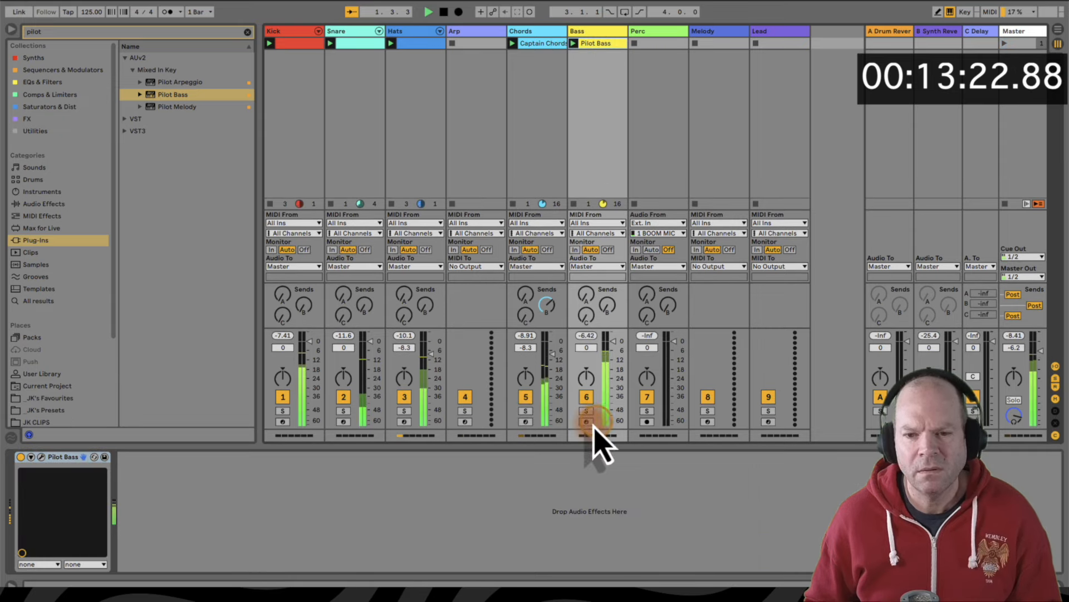
{"action": "left_click", "coordinate": [586, 410]}
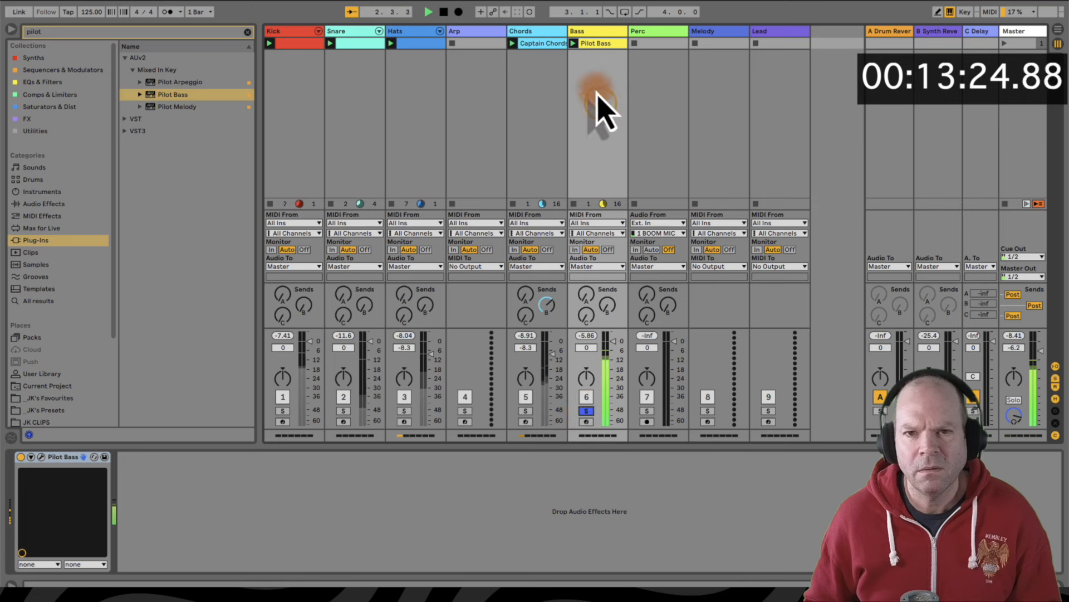
{"action": "left_click", "coordinate": [593, 46]}
{"action": "left_click", "coordinate": [593, 46]}
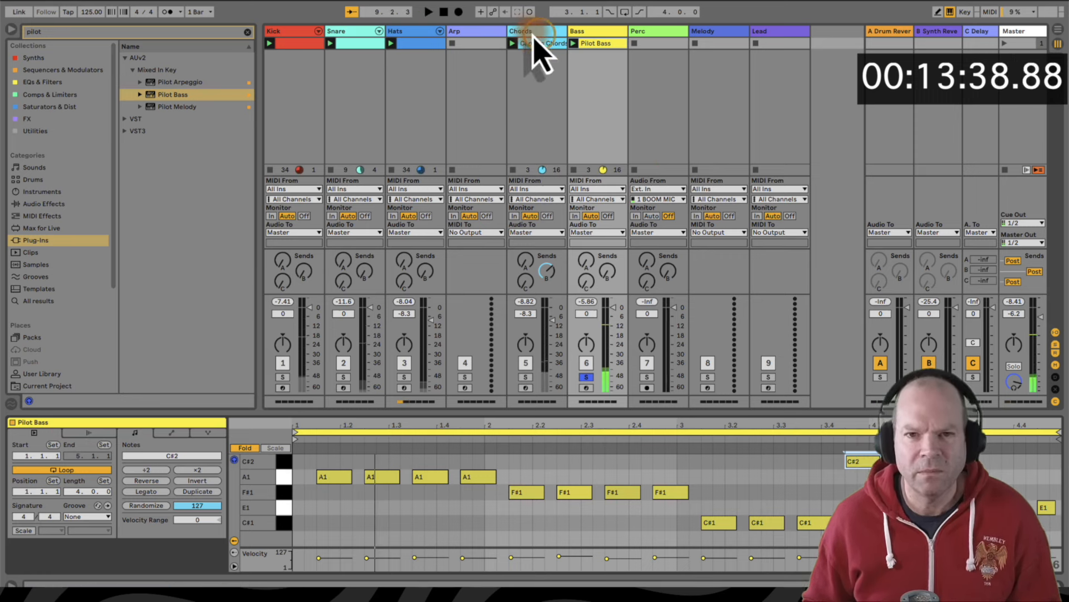
{"action": "left_click", "coordinate": [586, 377]}
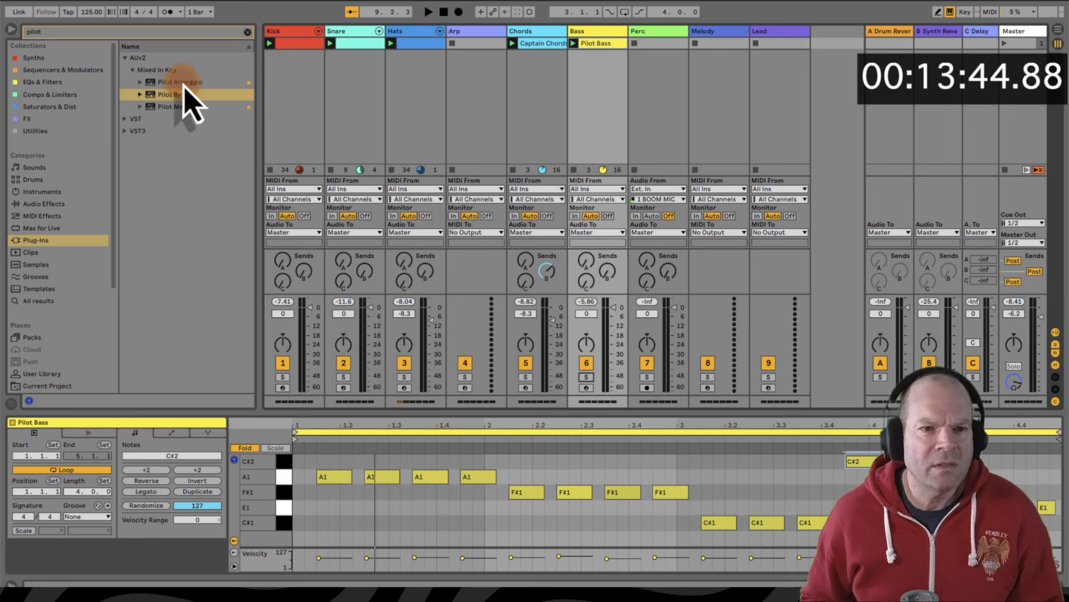
Load the Pilot Arpeggio plug-in onto the Arp track
{"action": "left_click_drag", "start_coordinate": [179, 83], "coordinate": [473, 93]}
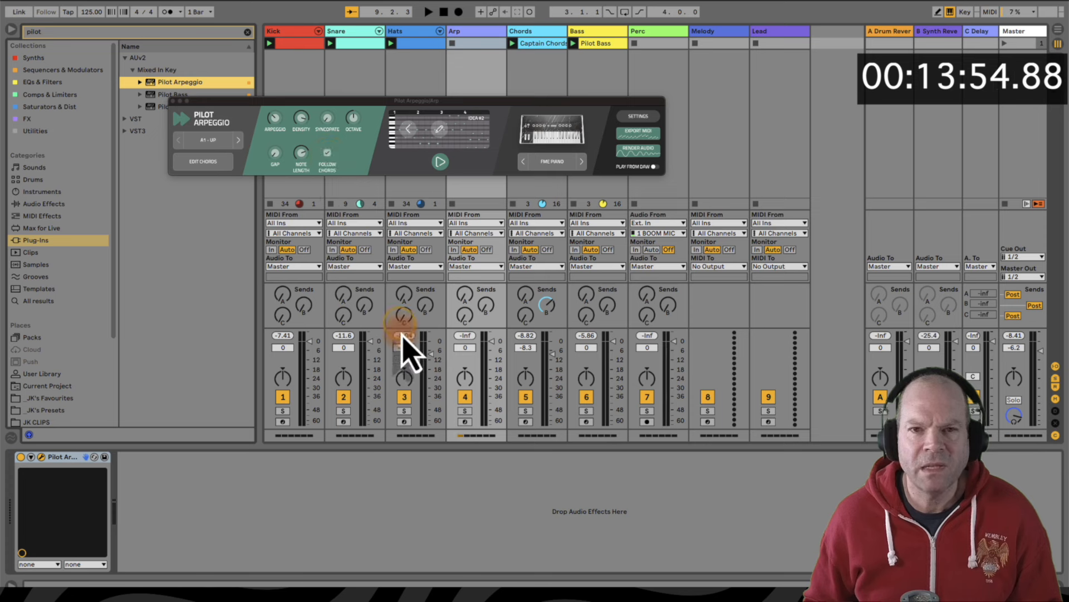
Mute the Chords and Bass tracks, play the first scene and adjust the arpeggio's Density and Octave
{"action": "left_click", "coordinate": [525, 396]}
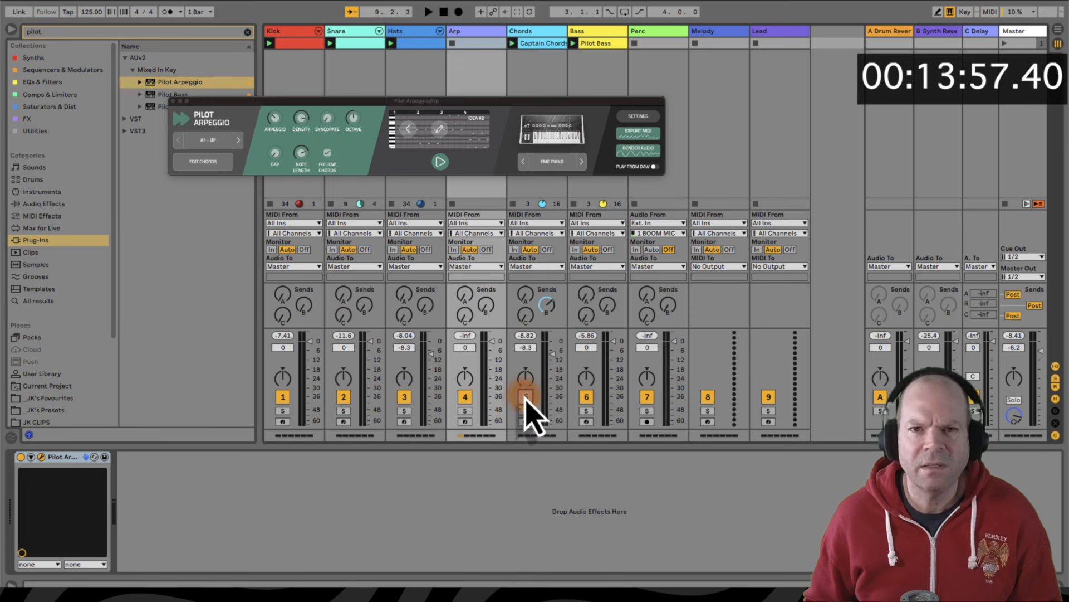
{"action": "left_click", "coordinate": [587, 397]}
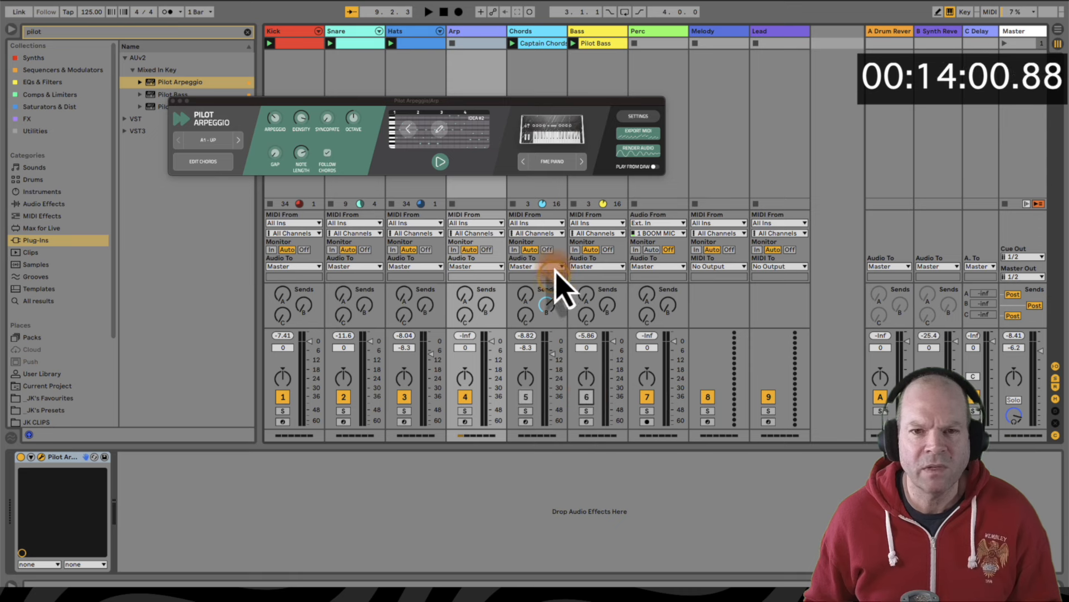
{"action": "left_click", "coordinate": [1004, 43]}
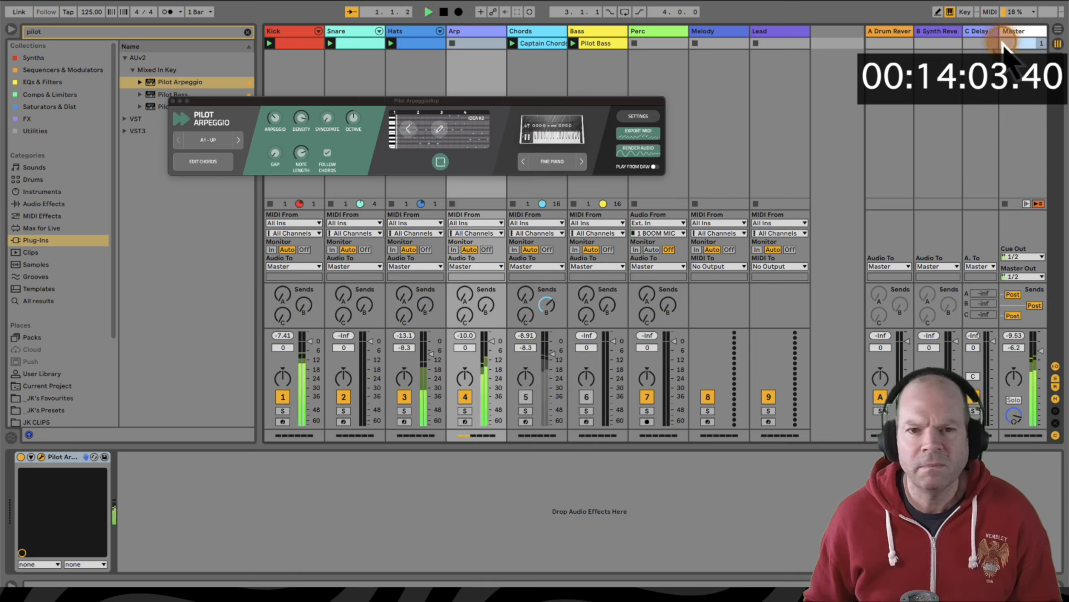
{"action": "left_click", "coordinate": [302, 119]}
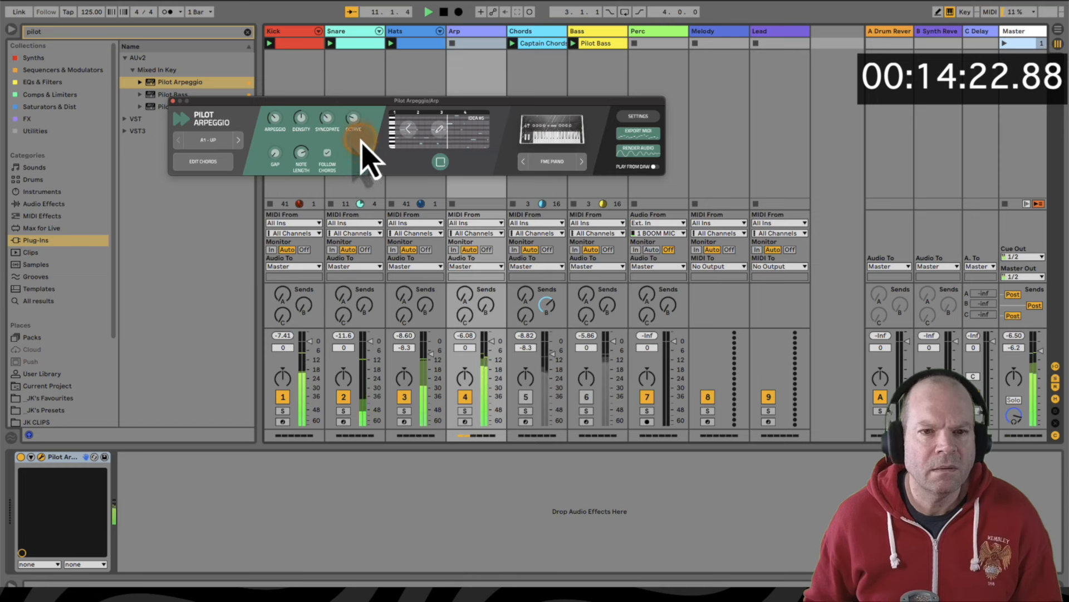
{"action": "left_click_drag", "start_coordinate": [352, 122], "coordinate": [351, 112]}
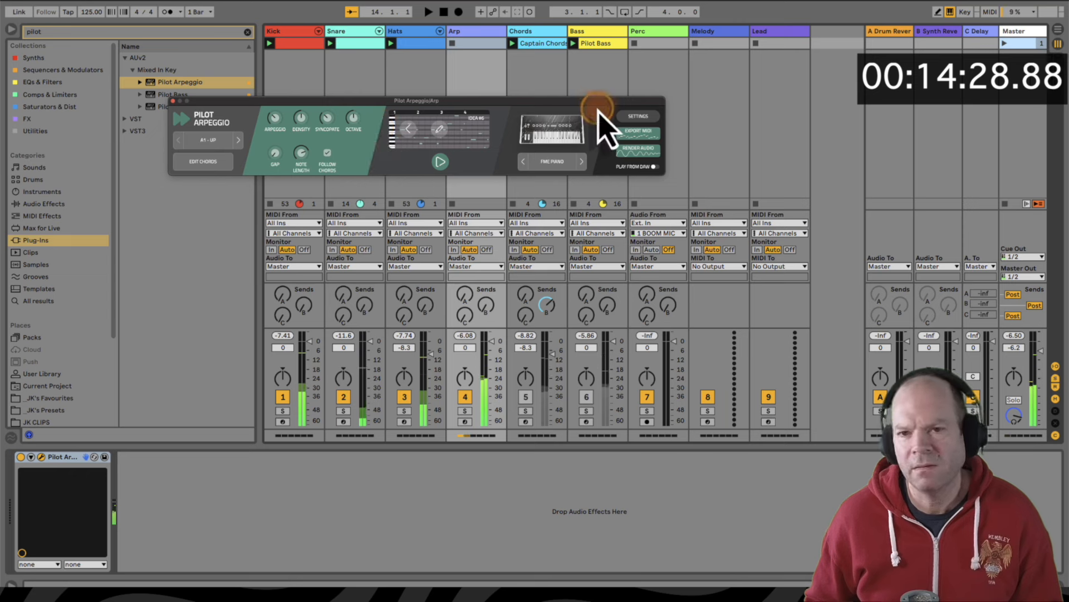
Export the arpeggio as MIDI to the Arp track's first clip slot, turn on Play From DAW and close the plug-in window
{"action": "left_click_drag", "start_coordinate": [638, 136], "coordinate": [481, 45]}
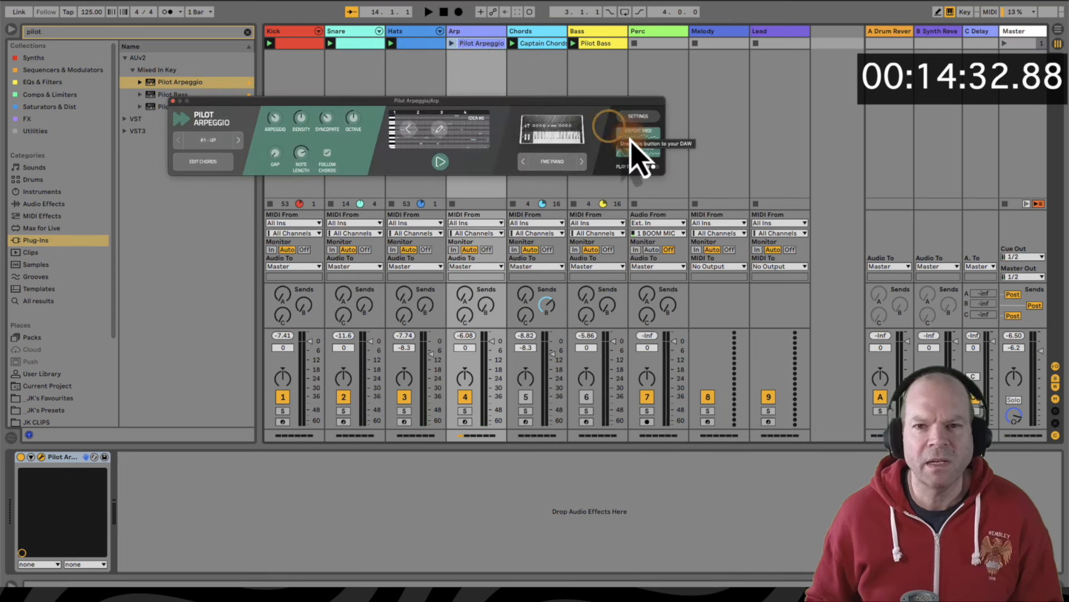
{"action": "left_click", "coordinate": [655, 167]}
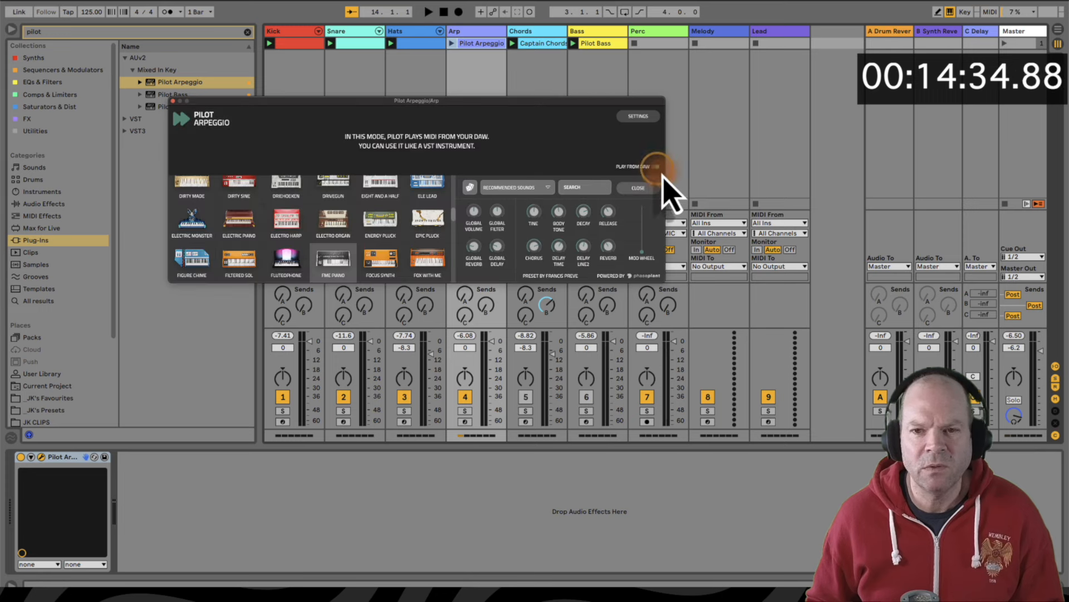
{"action": "left_click", "coordinate": [173, 103]}
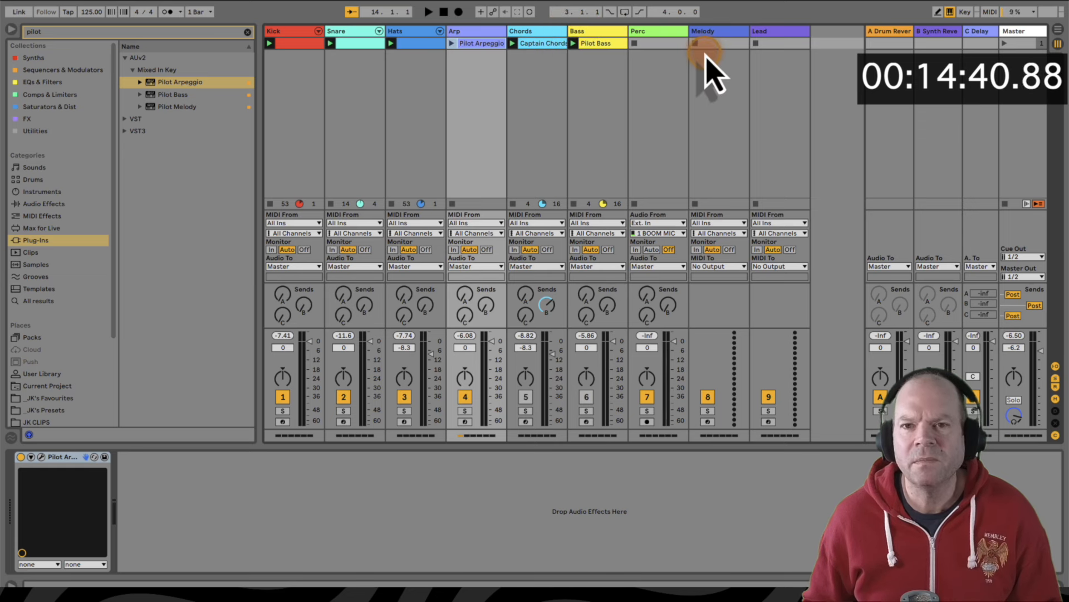
Mute the Arp track and unmute the Chords and Bass tracks
{"action": "left_click", "coordinate": [465, 397]}
{"action": "left_click", "coordinate": [525, 396]}
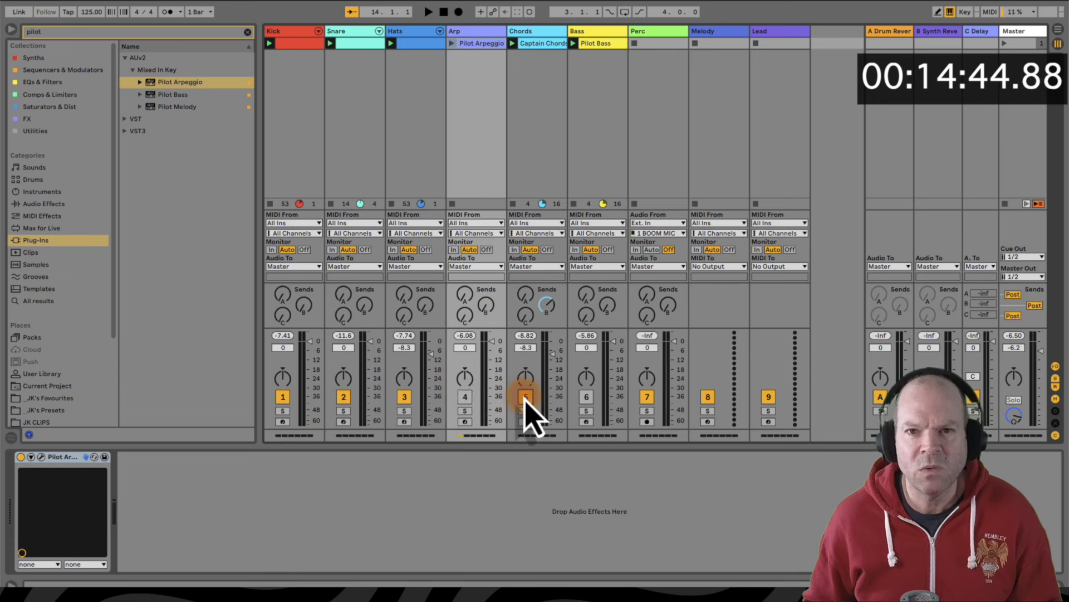
{"action": "left_click", "coordinate": [585, 398]}
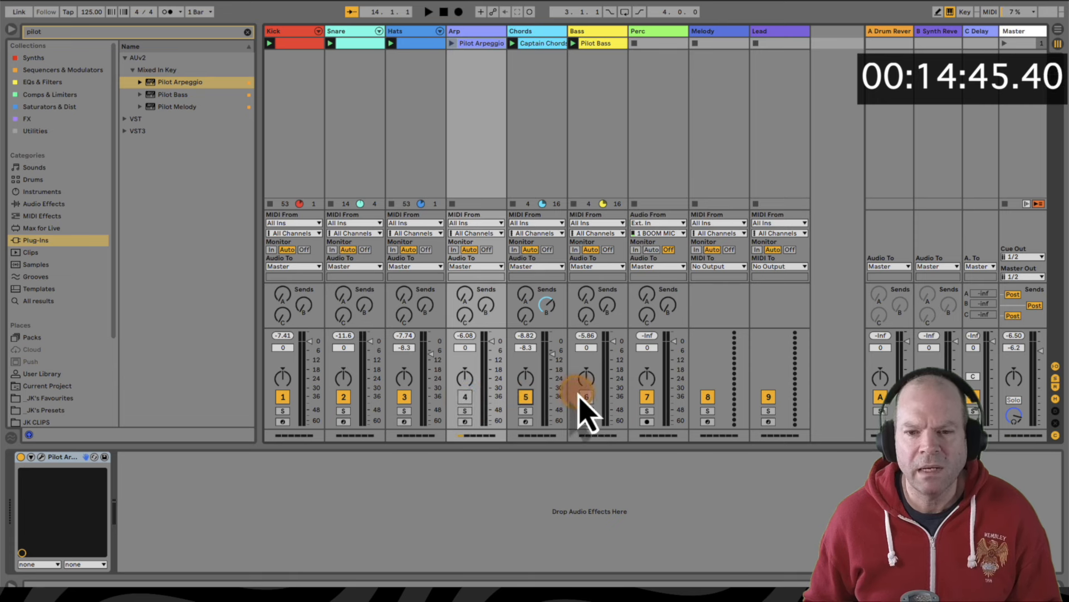
Load the Pilot Melody plug-in onto the Melody track and choose the M2 Star Dust melody style
{"action": "left_click", "coordinate": [707, 33]}
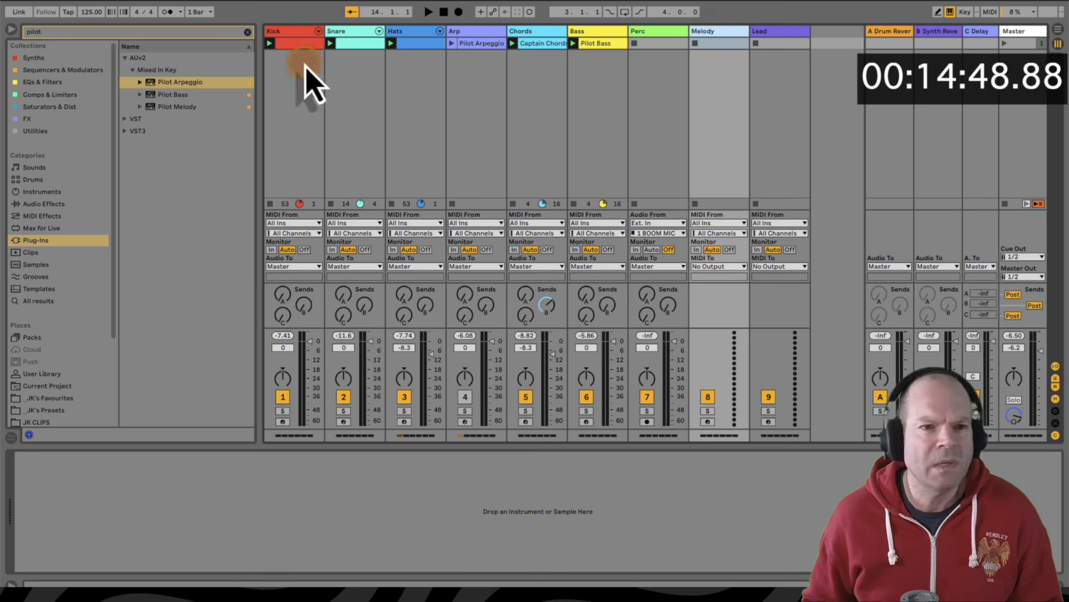
{"action": "left_click_drag", "start_coordinate": [170, 109], "coordinate": [719, 111]}
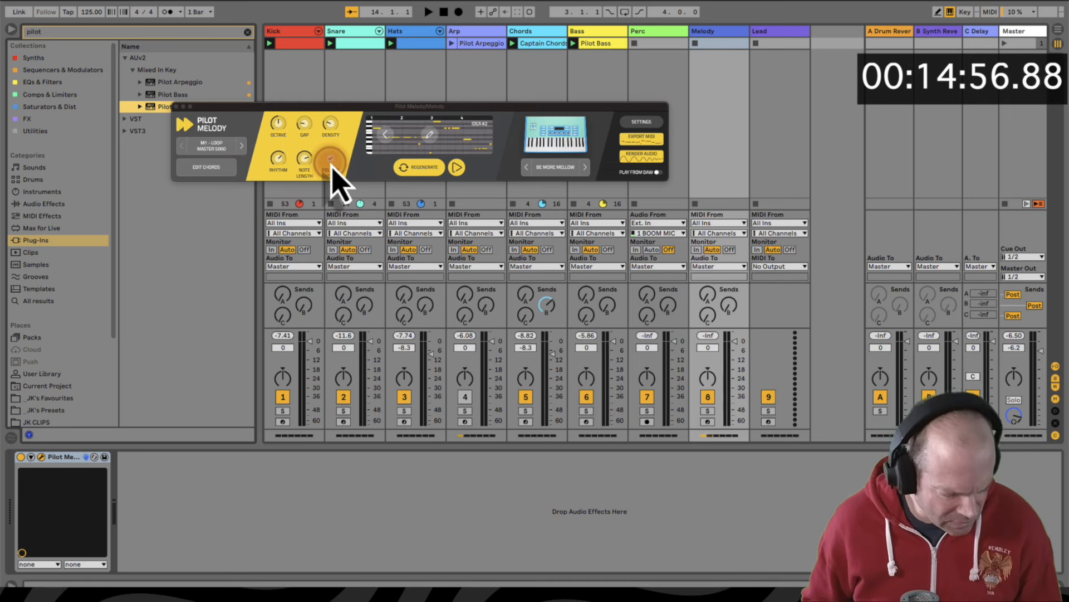
{"action": "left_click", "coordinate": [211, 147]}
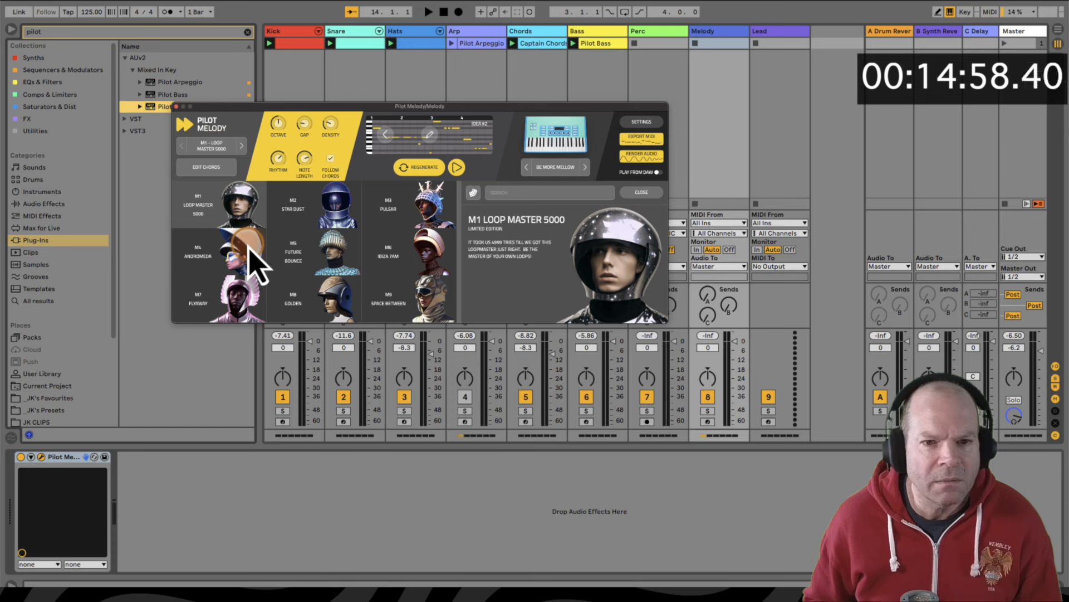
{"action": "left_click", "coordinate": [318, 217]}
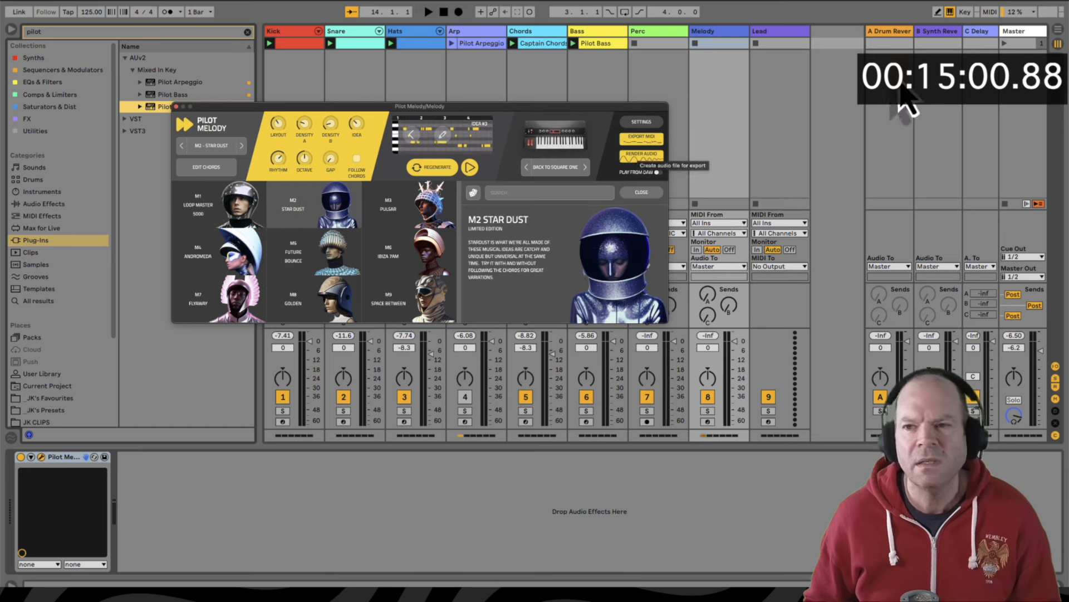
Play the first scene with the Star Dust melody and lower the Melody track's volume to -3.8 dB
{"action": "left_click", "coordinate": [1006, 43]}
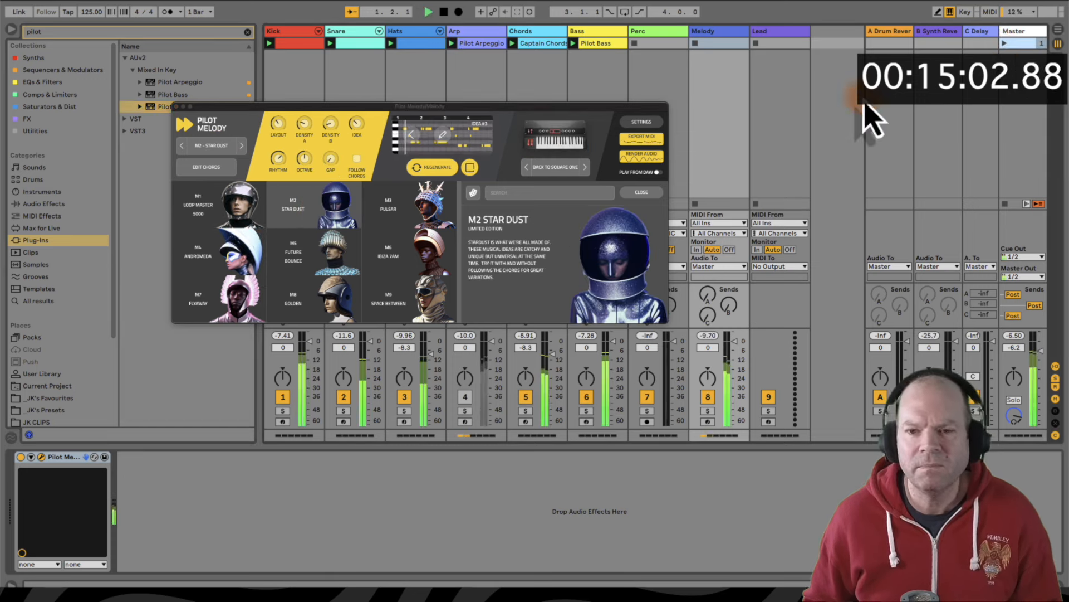
{"action": "left_click_drag", "start_coordinate": [731, 339], "coordinate": [737, 345]}
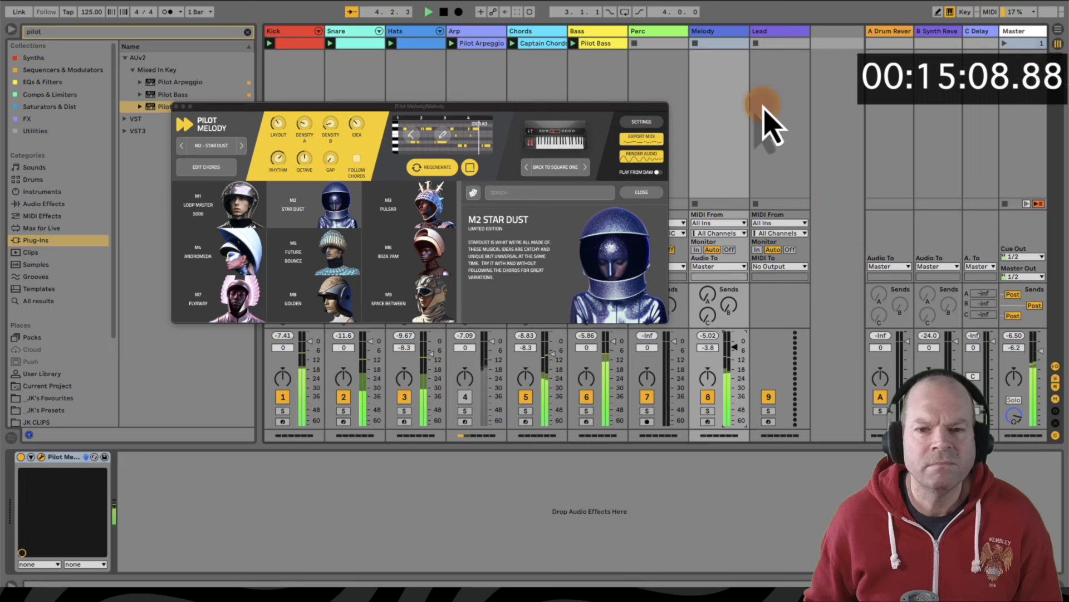
{"action": "key", "text": "space"}
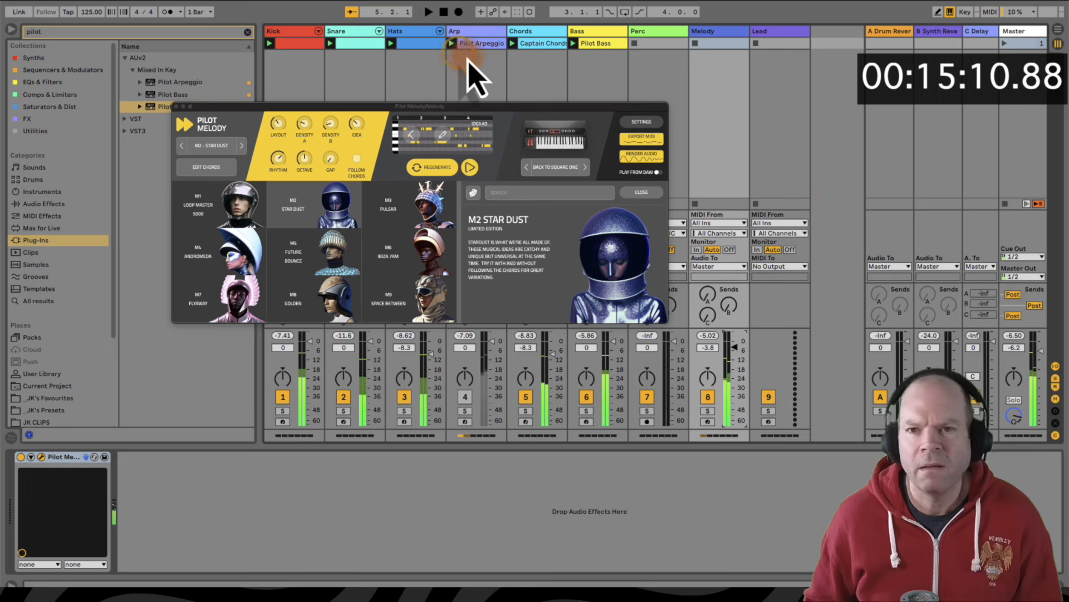
Export the Star Dust melody as MIDI to the Melody track's first clip slot, turn on Play From DAW and close the plug-in window
{"action": "left_click_drag", "start_coordinate": [644, 142], "coordinate": [710, 53]}
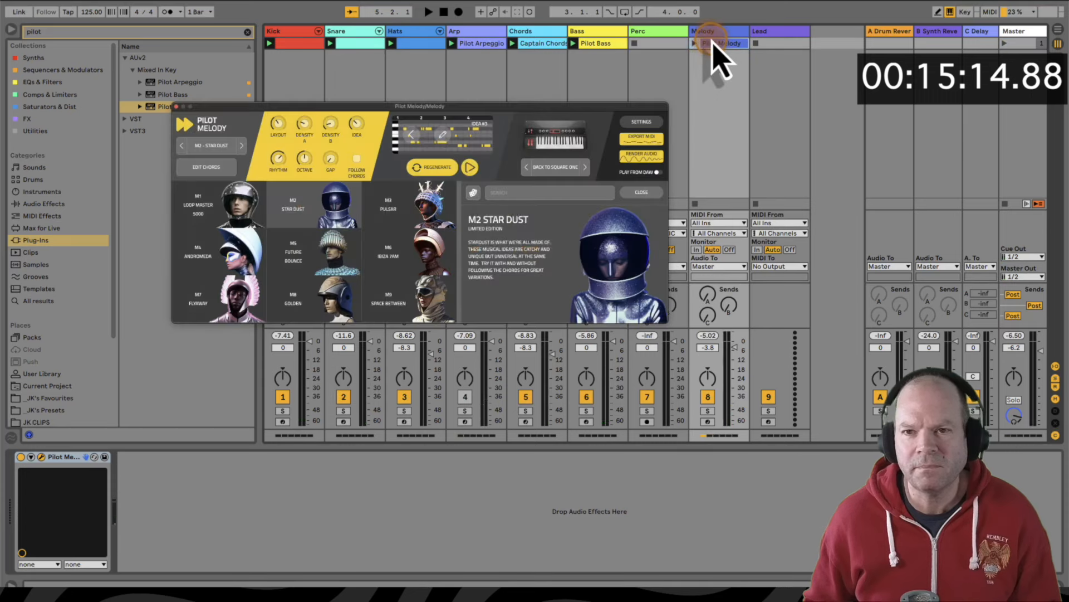
{"action": "left_click", "coordinate": [659, 173]}
{"action": "left_click", "coordinate": [176, 107]}
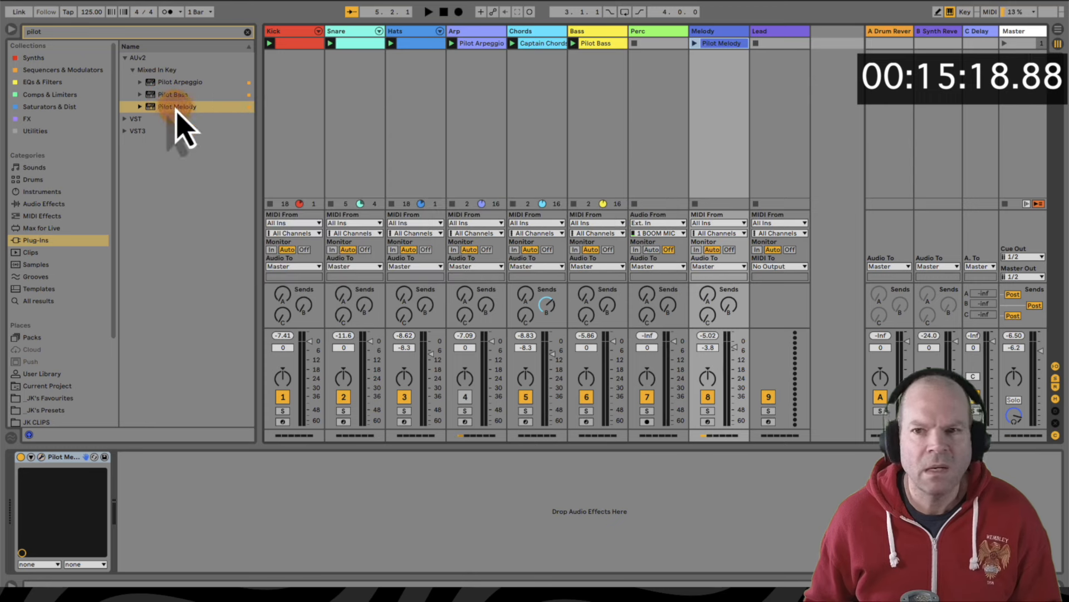
Load a second Pilot Melody plug-in onto the Lead track and open its selection of melody styles
{"action": "left_click", "coordinate": [780, 33]}
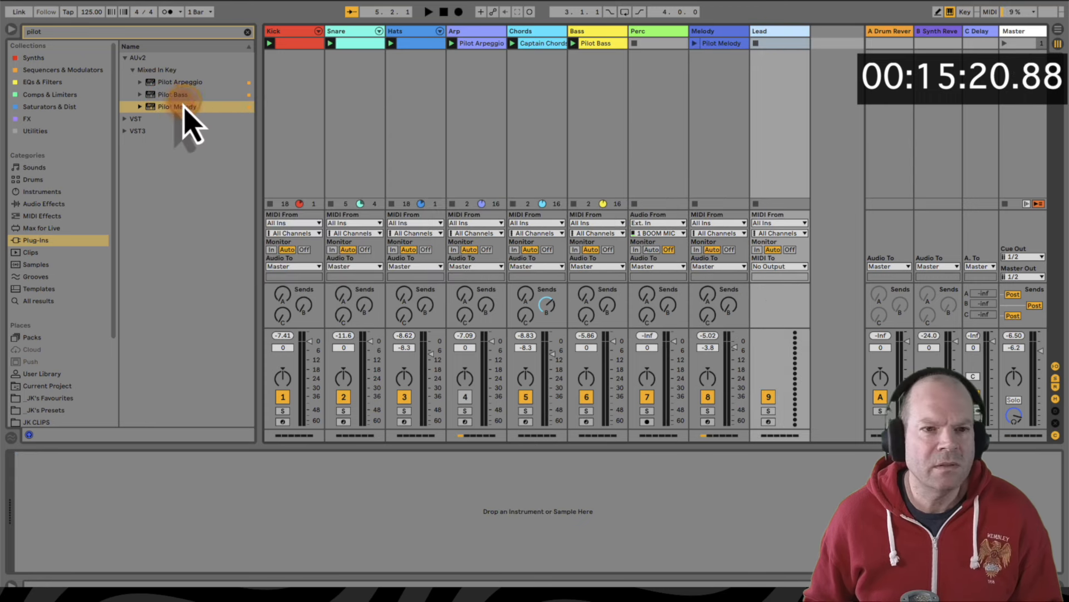
{"action": "left_click_drag", "start_coordinate": [182, 107], "coordinate": [763, 100]}
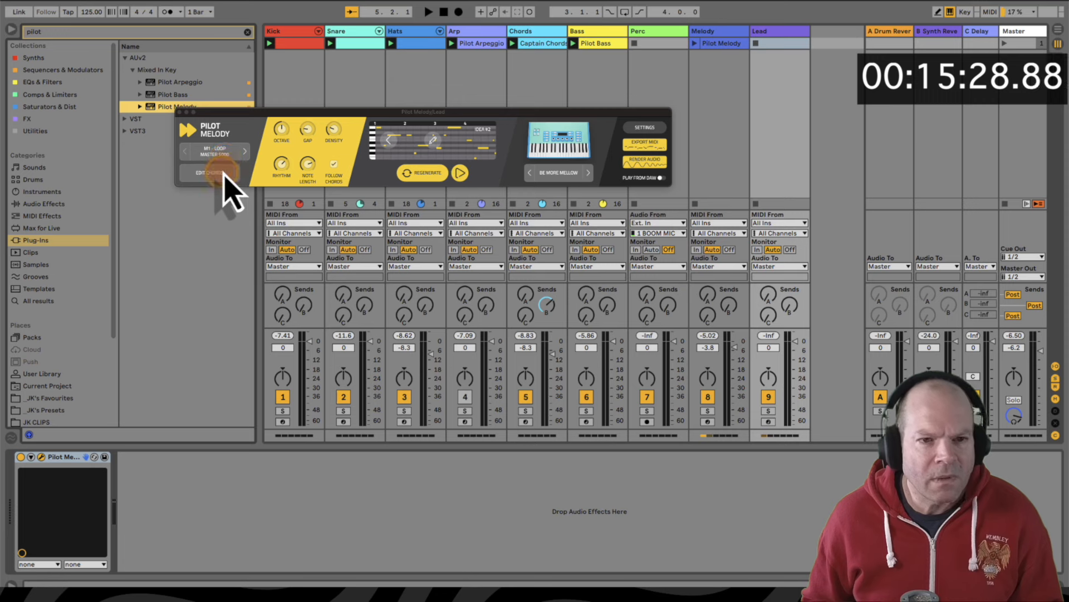
{"action": "left_click", "coordinate": [217, 154]}
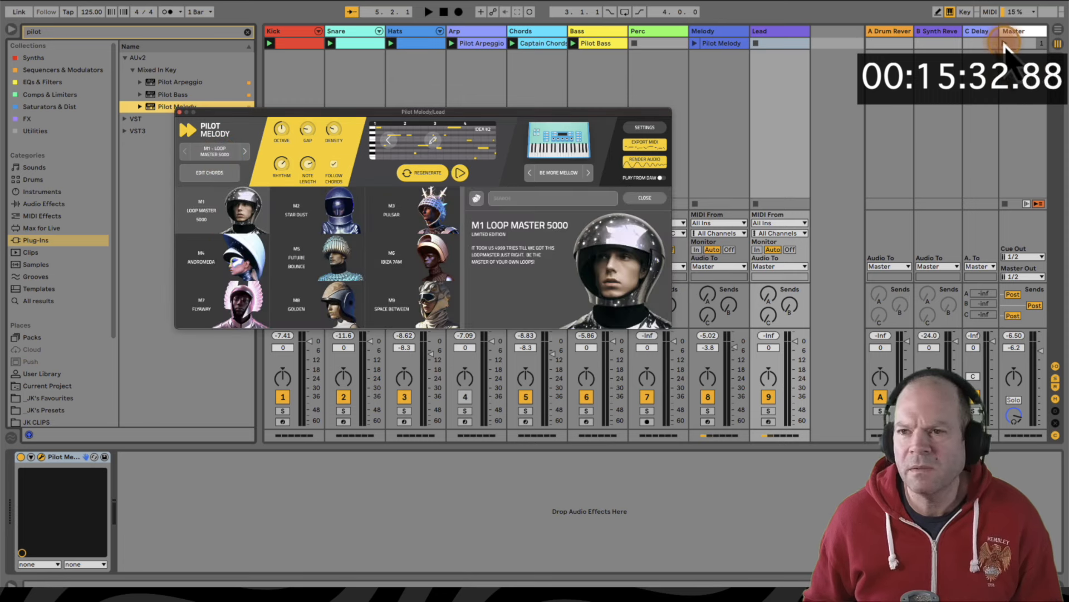
Play the first scene and rework the M1 Loop Master 5000 lead melody by adjusting its Density, Rhythm and Note Length
{"action": "left_click", "coordinate": [1005, 44]}
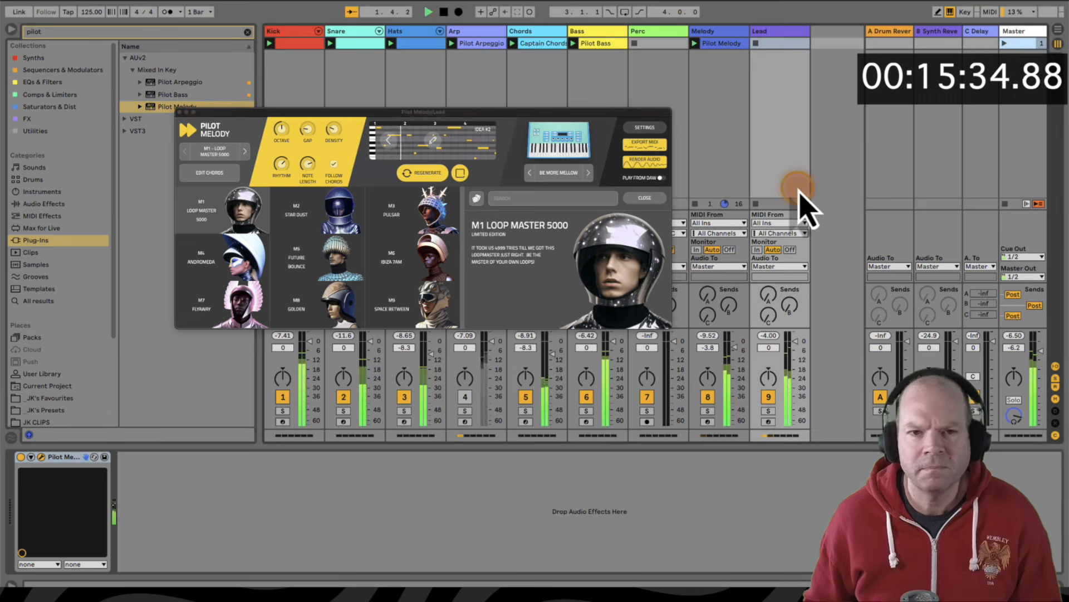
{"action": "left_click", "coordinate": [407, 170]}
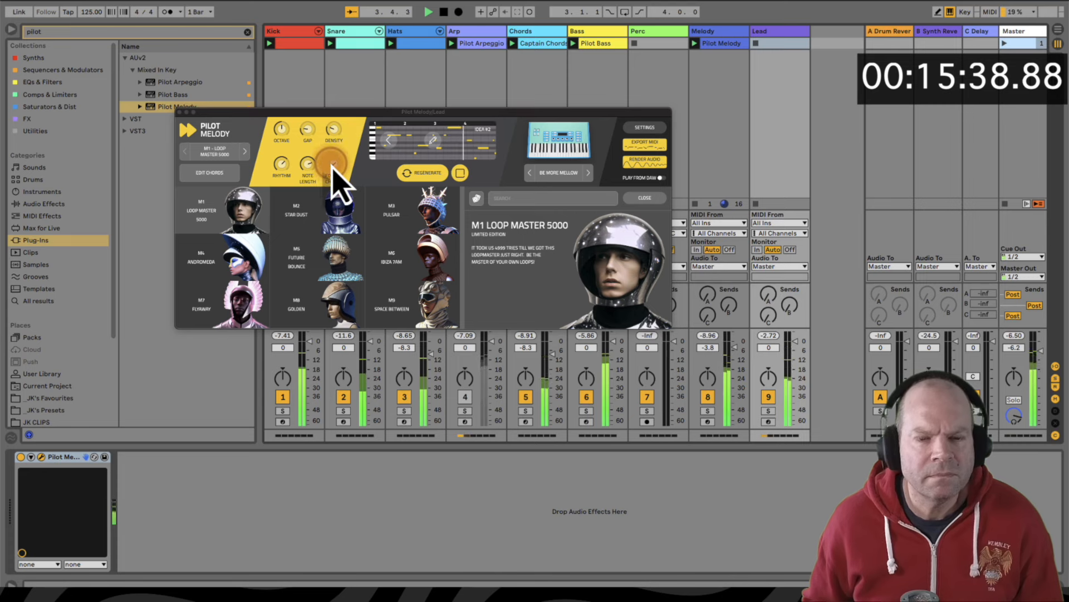
{"action": "left_click", "coordinate": [334, 133]}
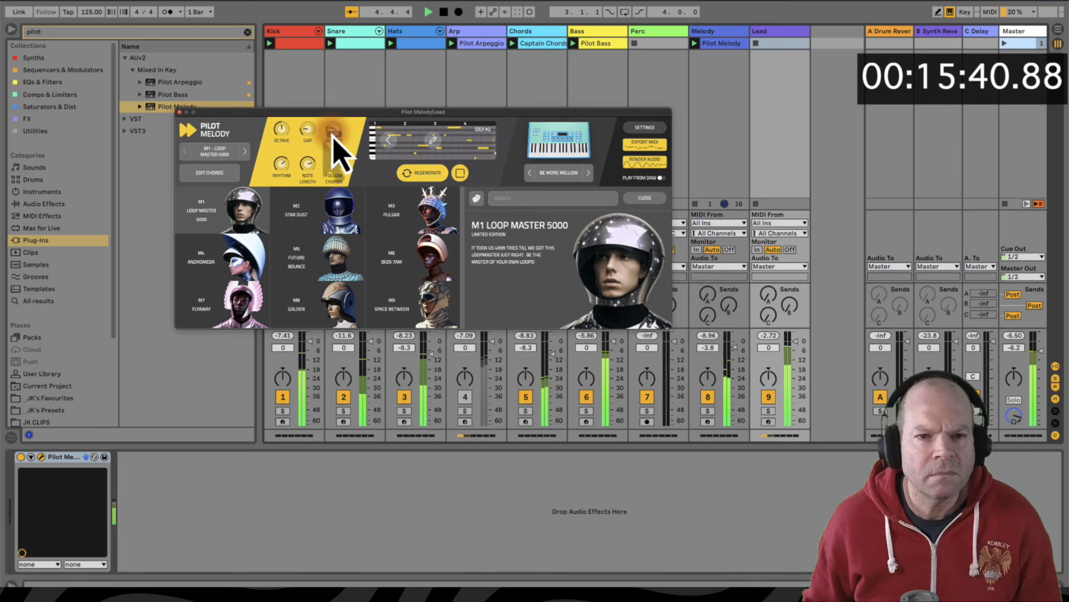
{"action": "left_click", "coordinate": [342, 143]}
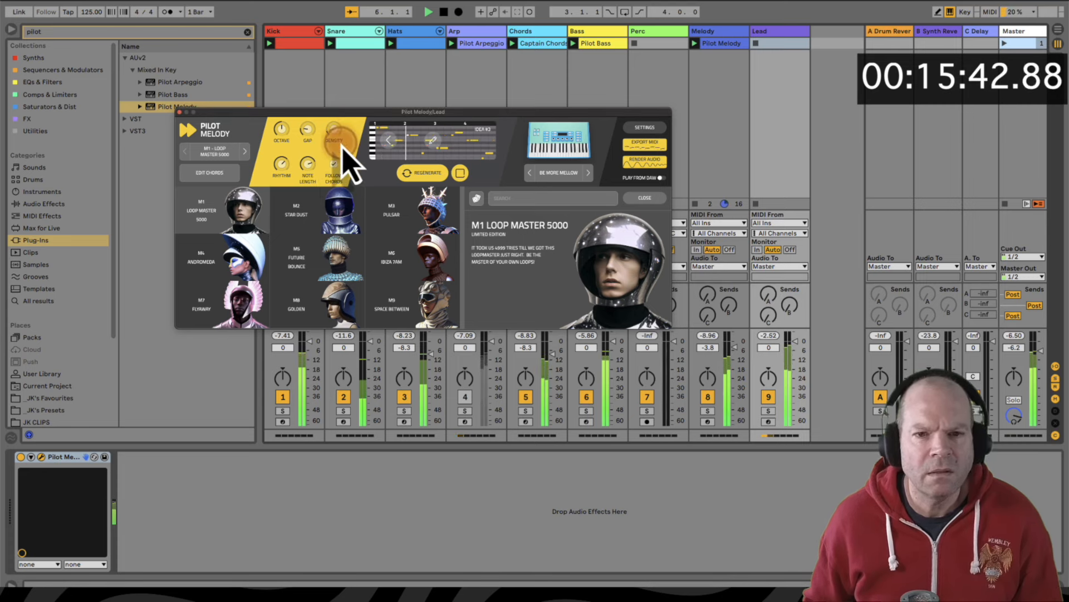
{"action": "left_click", "coordinate": [308, 166]}
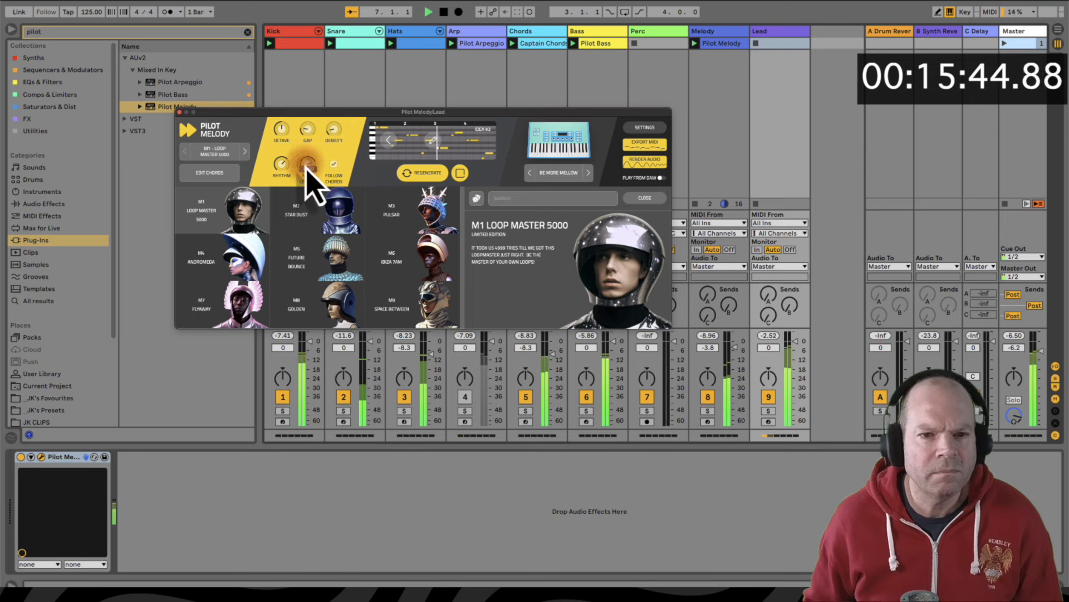
{"action": "left_click_drag", "start_coordinate": [281, 163], "coordinate": [281, 184]}
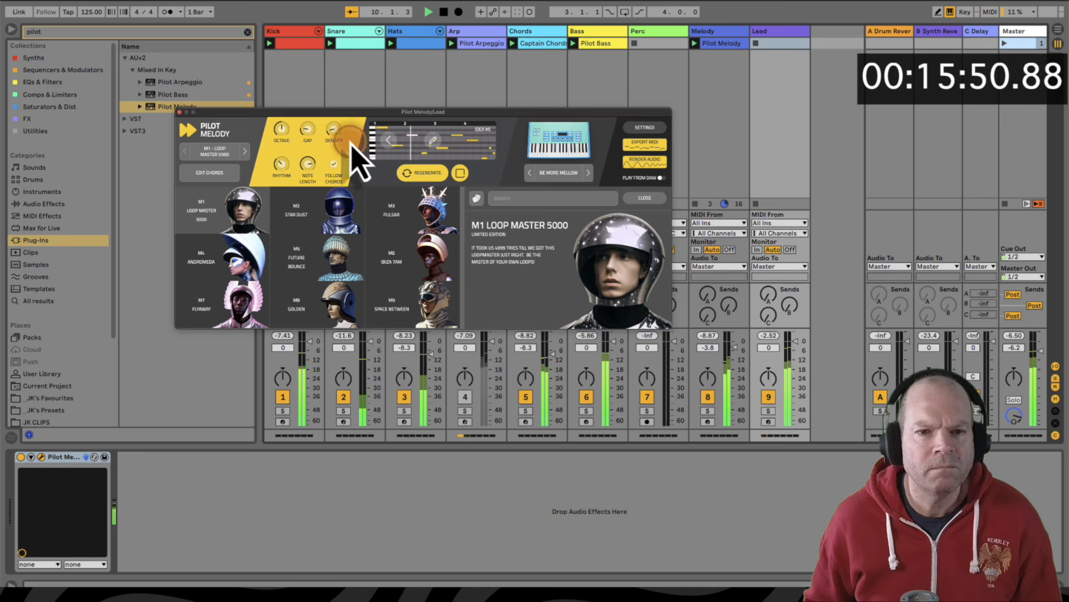
{"action": "left_click_drag", "start_coordinate": [307, 164], "coordinate": [309, 189]}
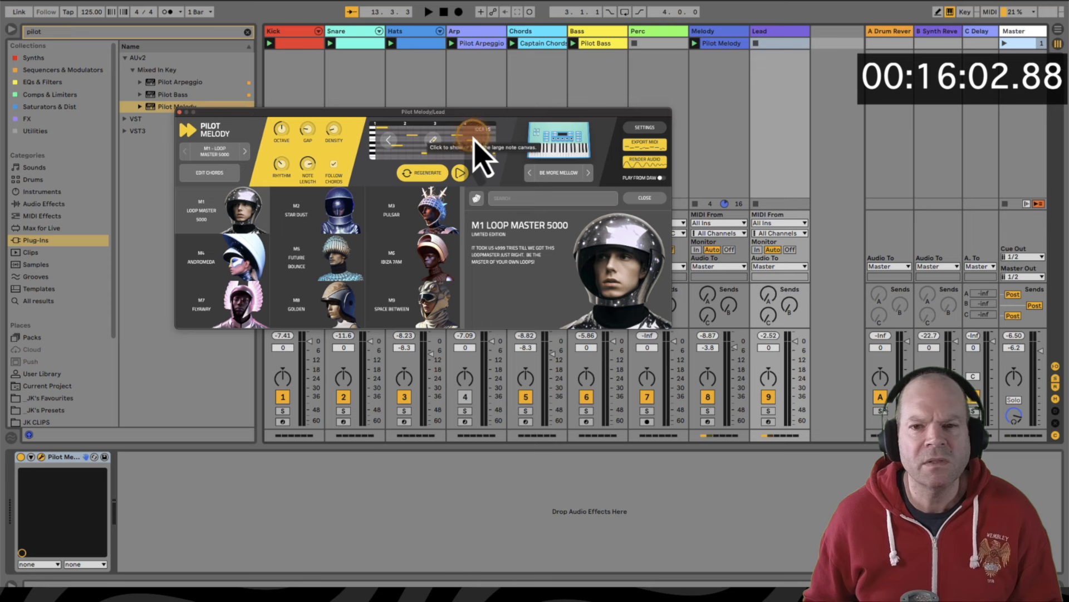
Audition other lead sounds during playback, including Big Room Lead, and select Berlin Epiano
{"action": "left_click", "coordinate": [559, 172]}
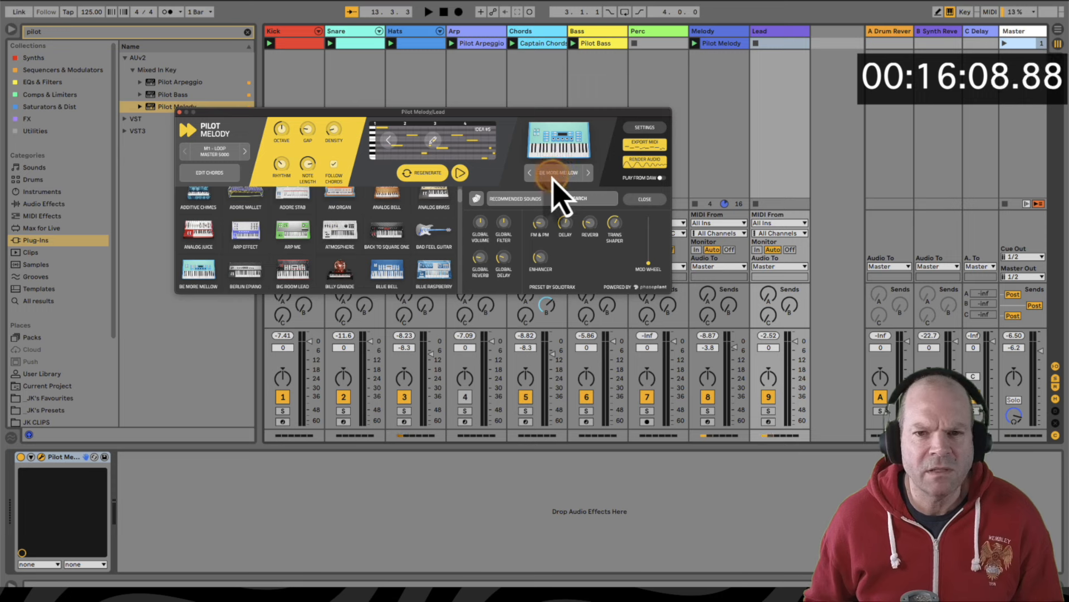
{"action": "left_click", "coordinate": [477, 224]}
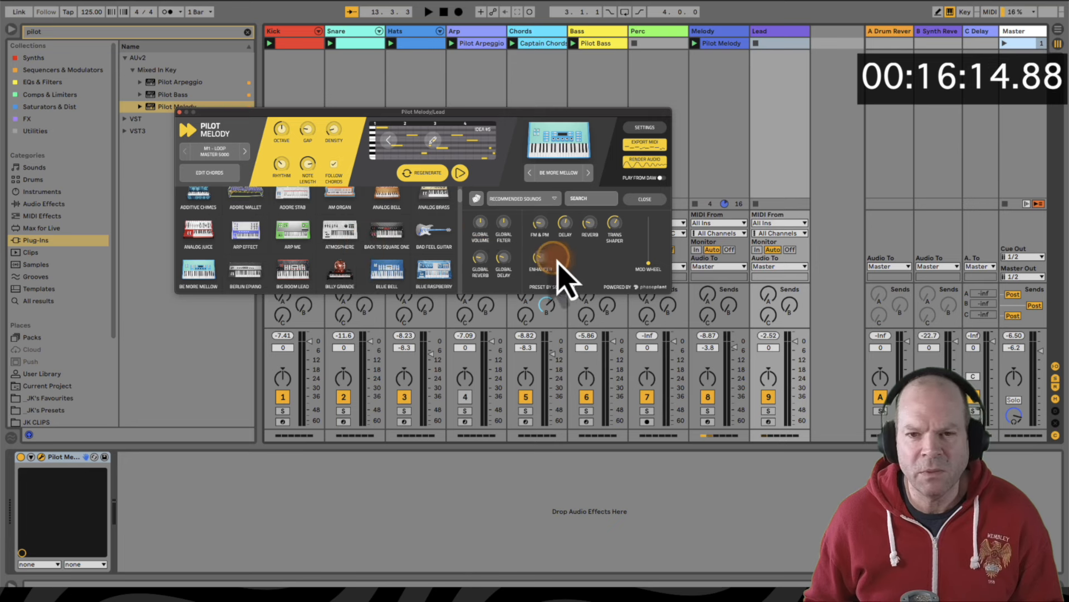
{"action": "key", "text": "space"}
{"action": "left_click", "coordinate": [588, 173]}
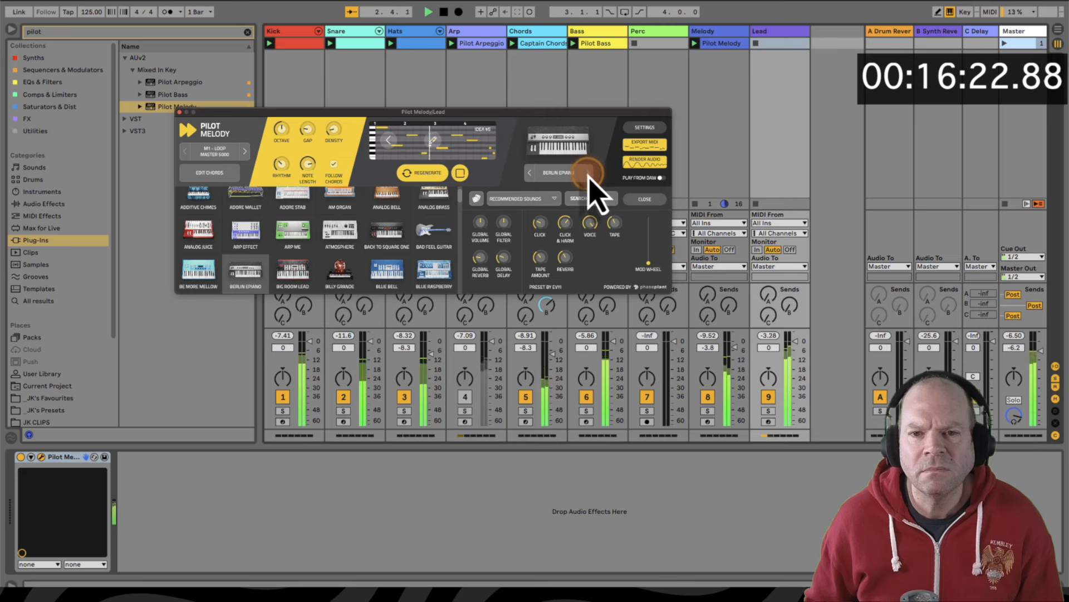
{"action": "left_click", "coordinate": [587, 174]}
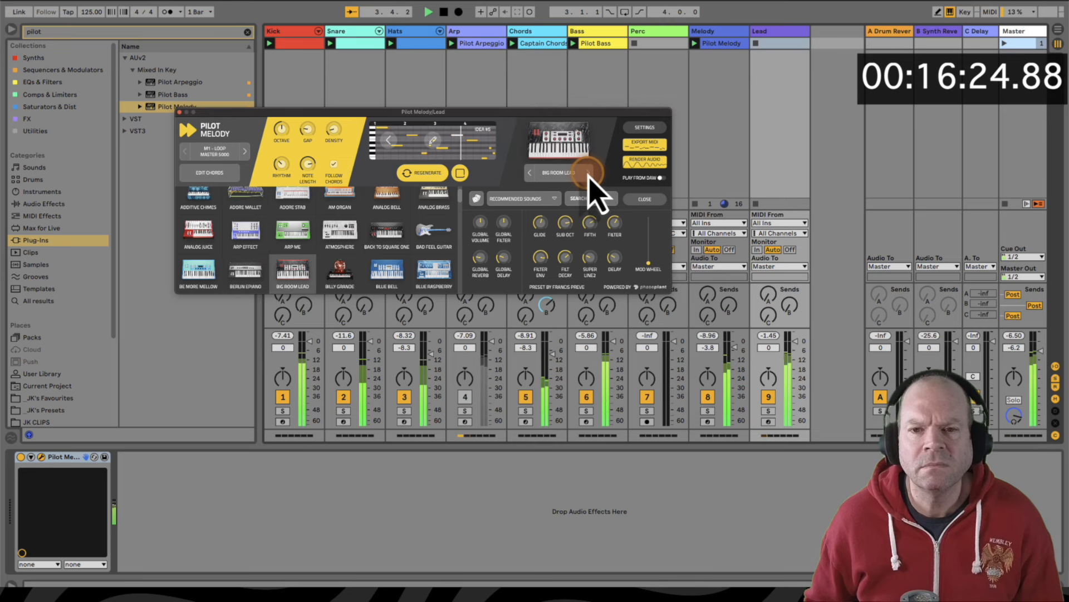
{"action": "left_click", "coordinate": [530, 173]}
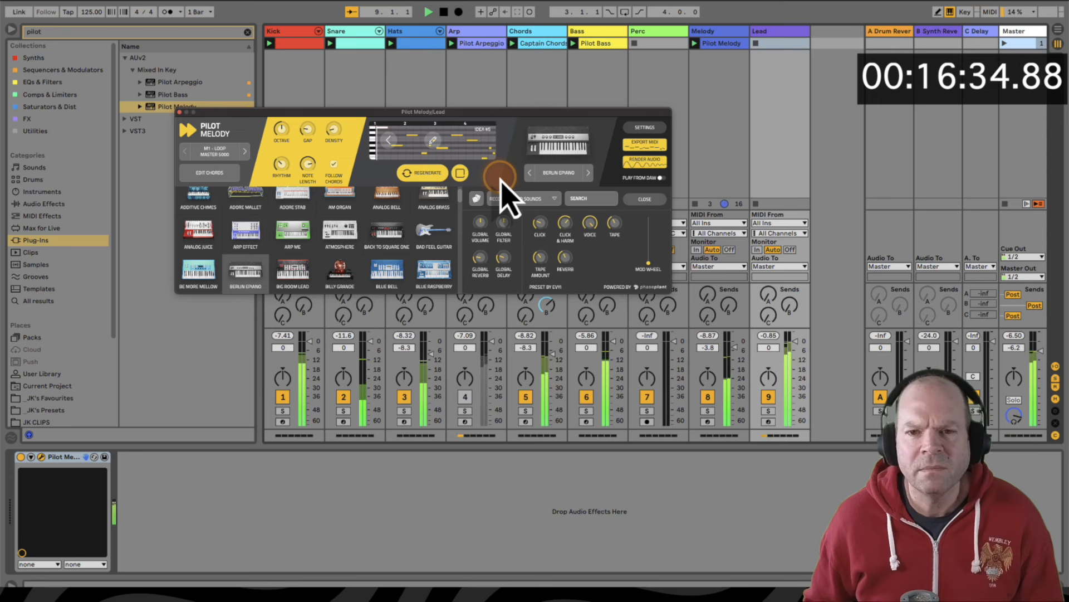
Export the lead melody as MIDI to the Lead track's first clip slot, turn on Play From DAW and close the plug-in window
{"action": "left_click_drag", "start_coordinate": [645, 144], "coordinate": [788, 45]}
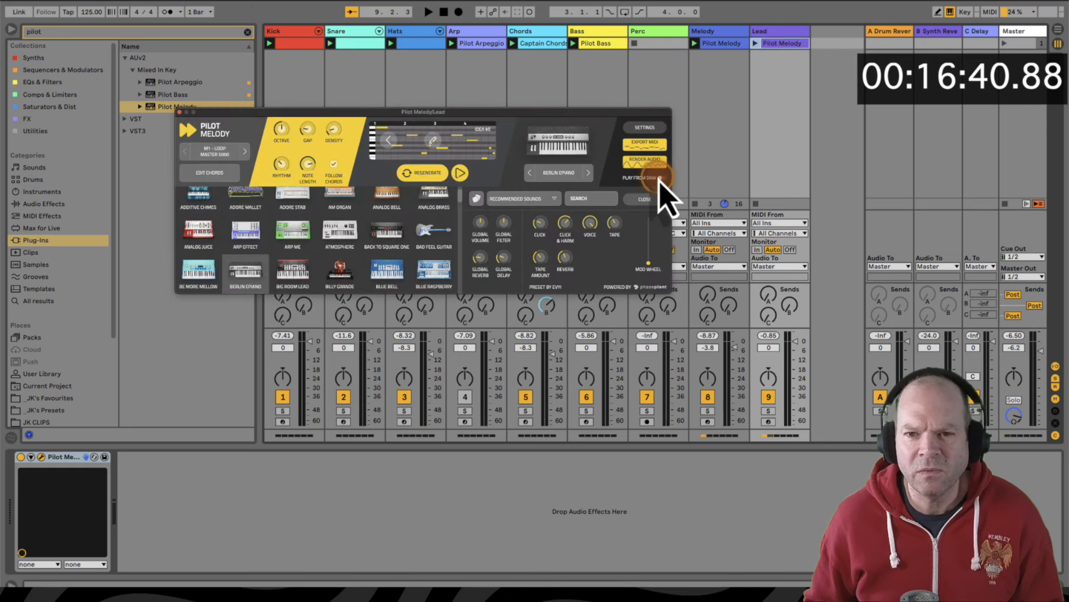
{"action": "left_click", "coordinate": [661, 178]}
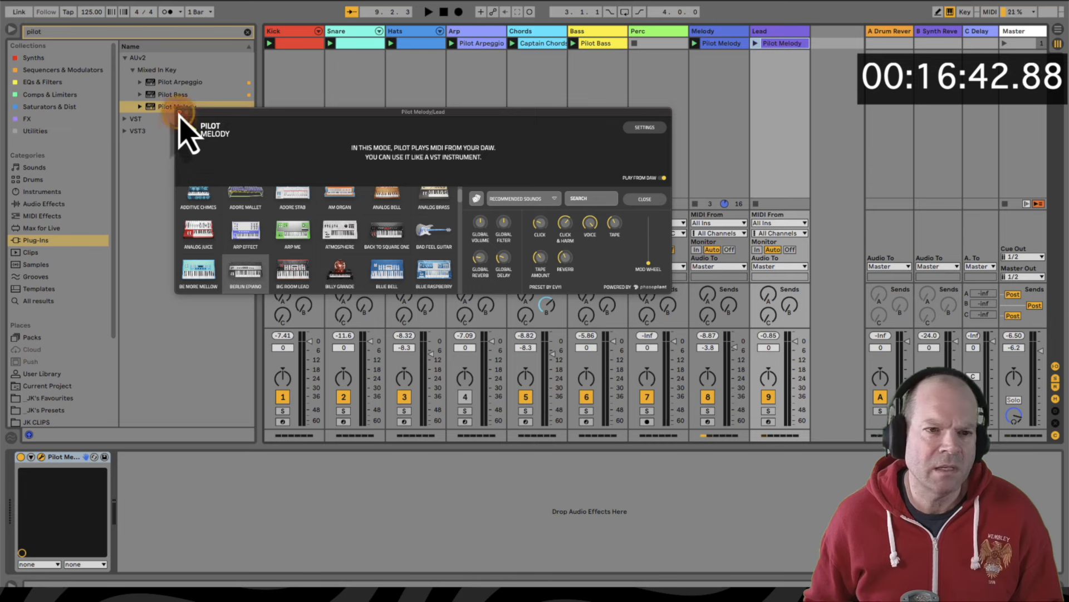
{"action": "left_click", "coordinate": [180, 112]}
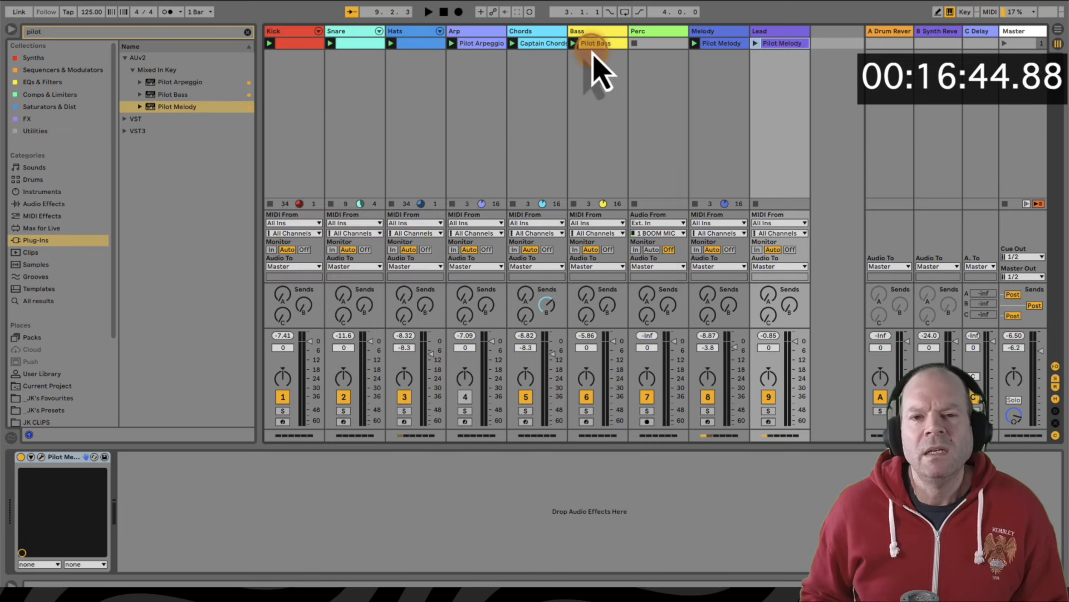
Open the Lead track's Pilot Melody clip and examine its notes in an enlarged clip editor
{"action": "left_click", "coordinate": [770, 43]}
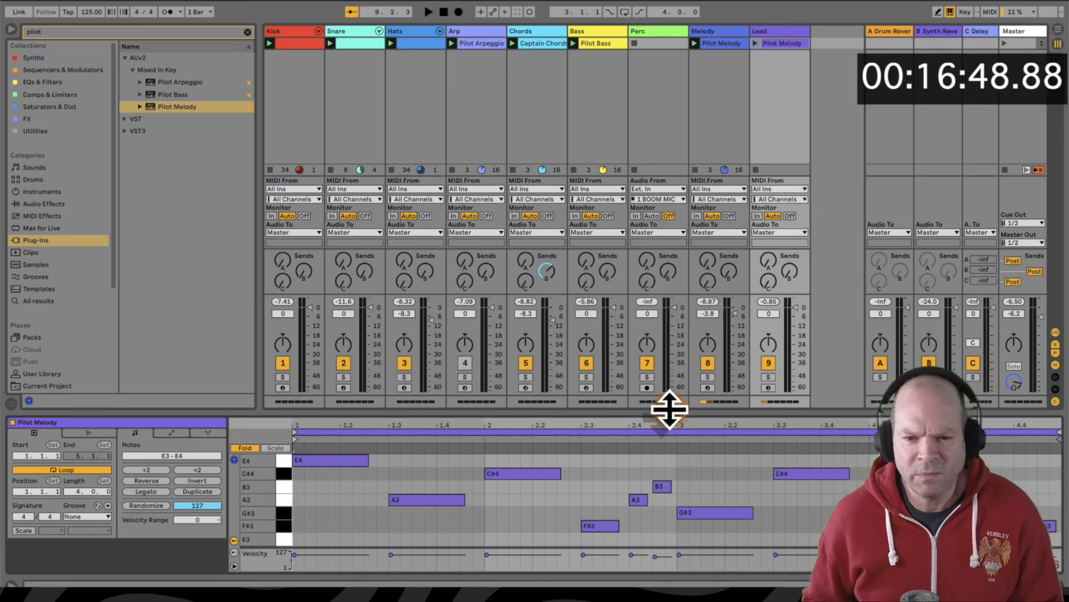
{"action": "left_click_drag", "start_coordinate": [670, 410], "coordinate": [662, 351]}
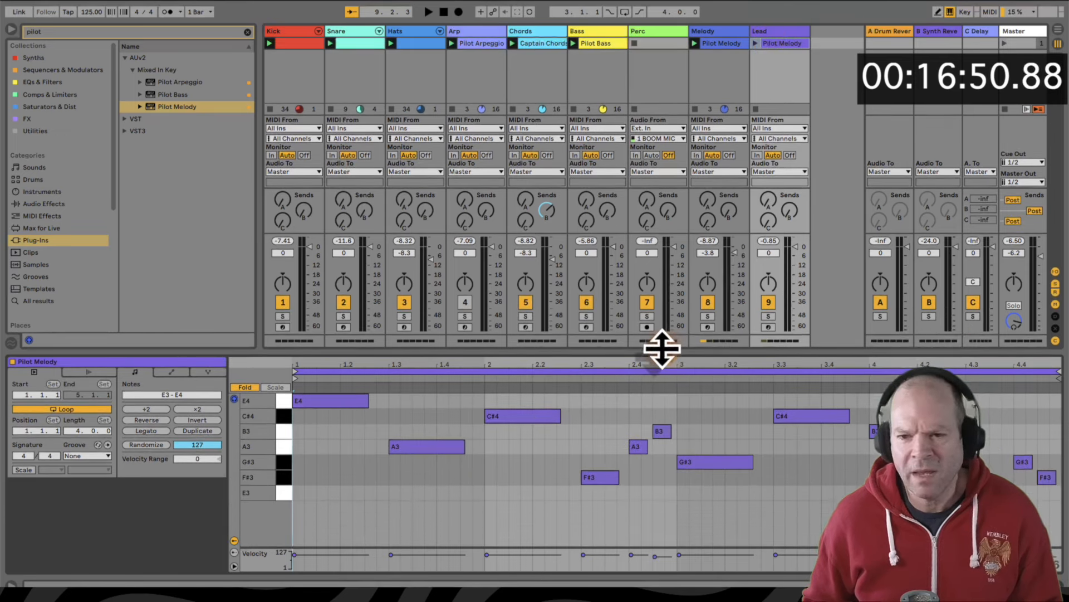
{"action": "left_click", "coordinate": [411, 444]}
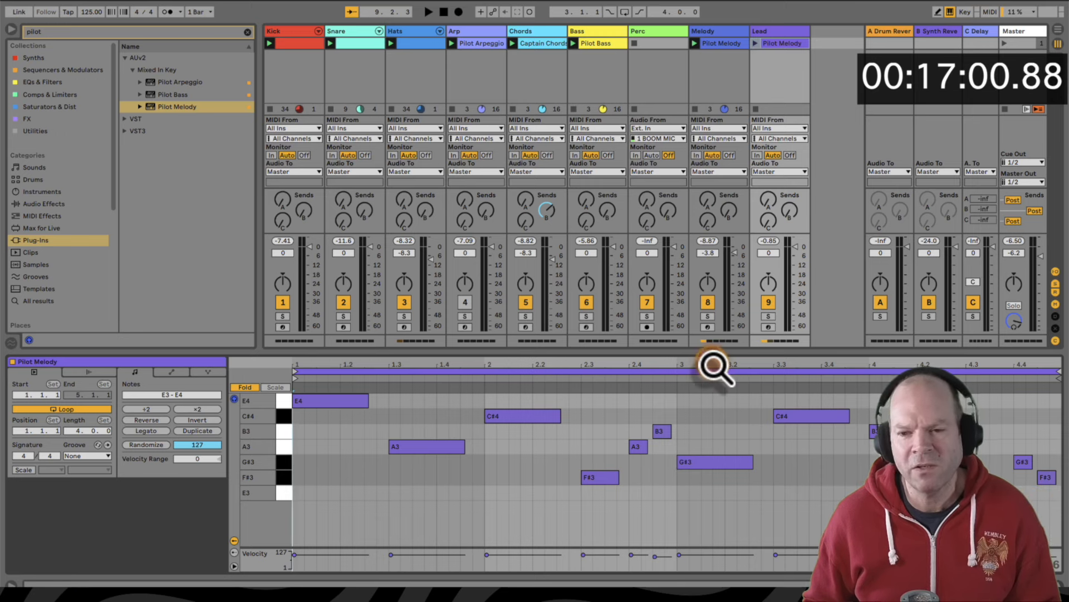
{"action": "left_click_drag", "start_coordinate": [705, 350], "coordinate": [701, 412]}
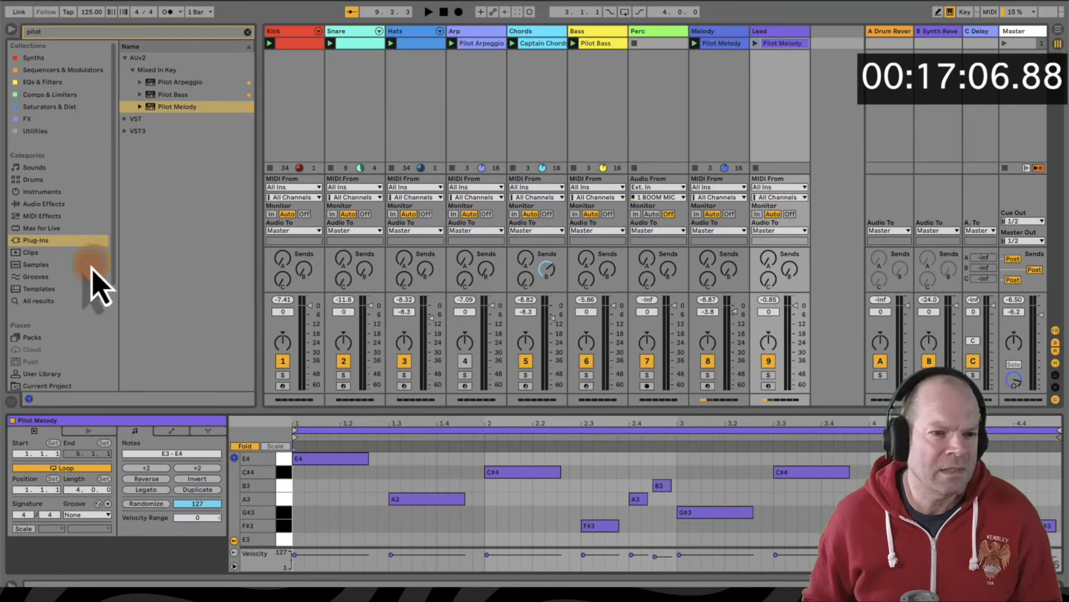
Find Kirsch Percussion 128bpm.aif in JK's Favourites and place it in the Perc track's first clip slot
{"action": "scroll", "coordinate": [78, 333], "scroll_direction": "down", "scroll_amount": 2}
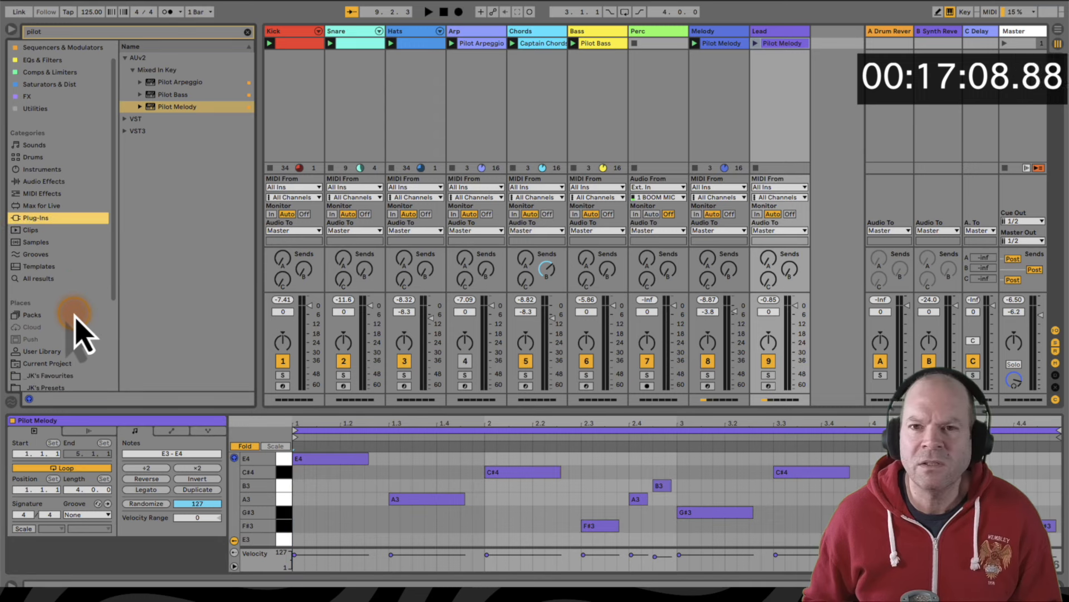
{"action": "scroll", "coordinate": [78, 333], "scroll_direction": "down", "scroll_amount": 1}
{"action": "scroll", "coordinate": [78, 333], "scroll_direction": "down", "scroll_amount": 1}
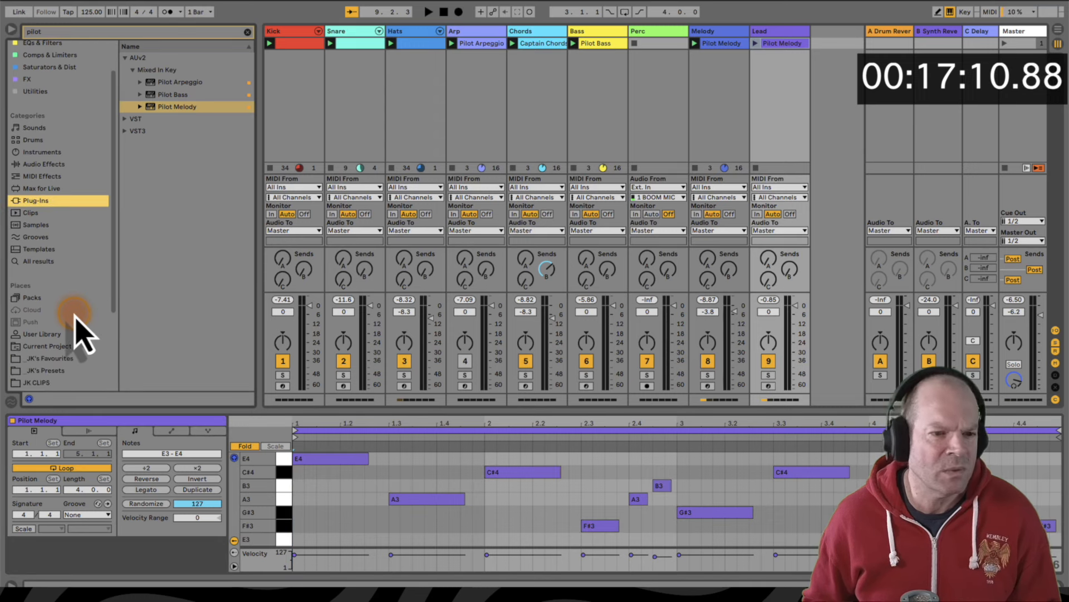
{"action": "left_click", "coordinate": [55, 358]}
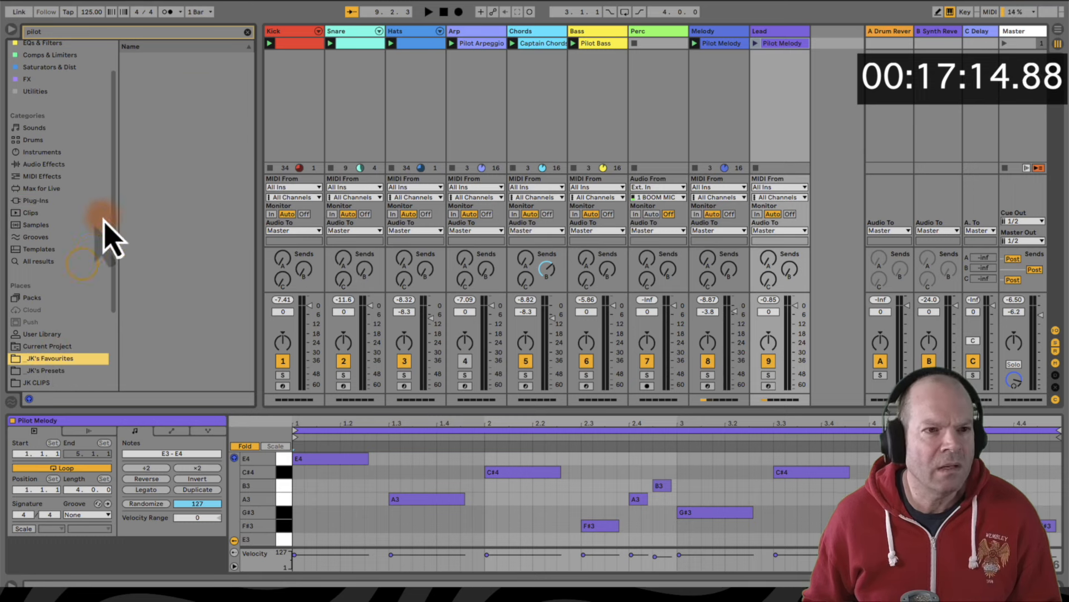
{"action": "left_click", "coordinate": [247, 31]}
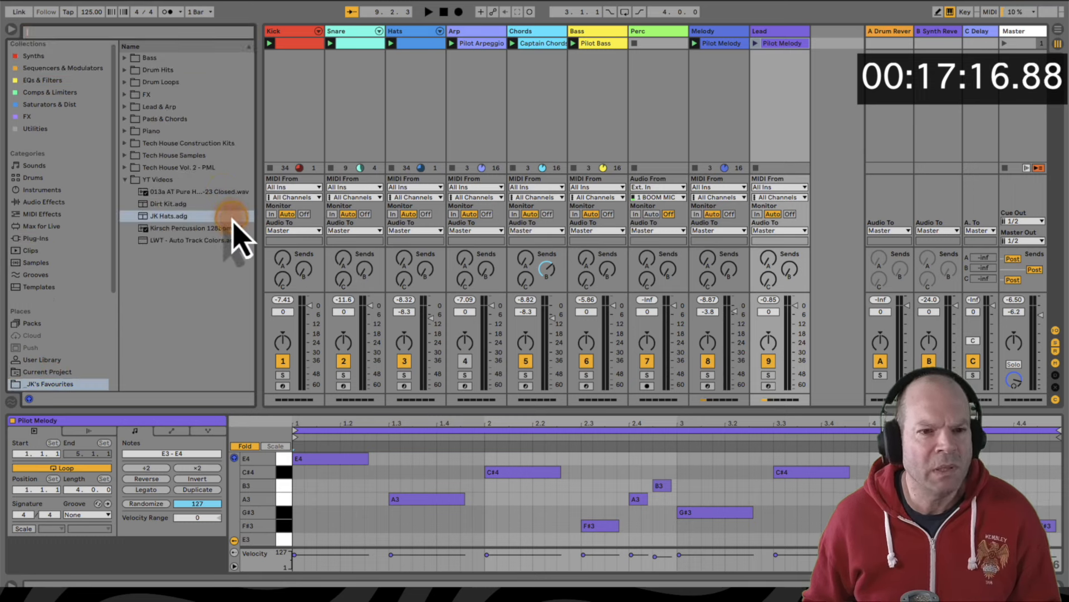
{"action": "left_click_drag", "start_coordinate": [181, 229], "coordinate": [647, 48]}
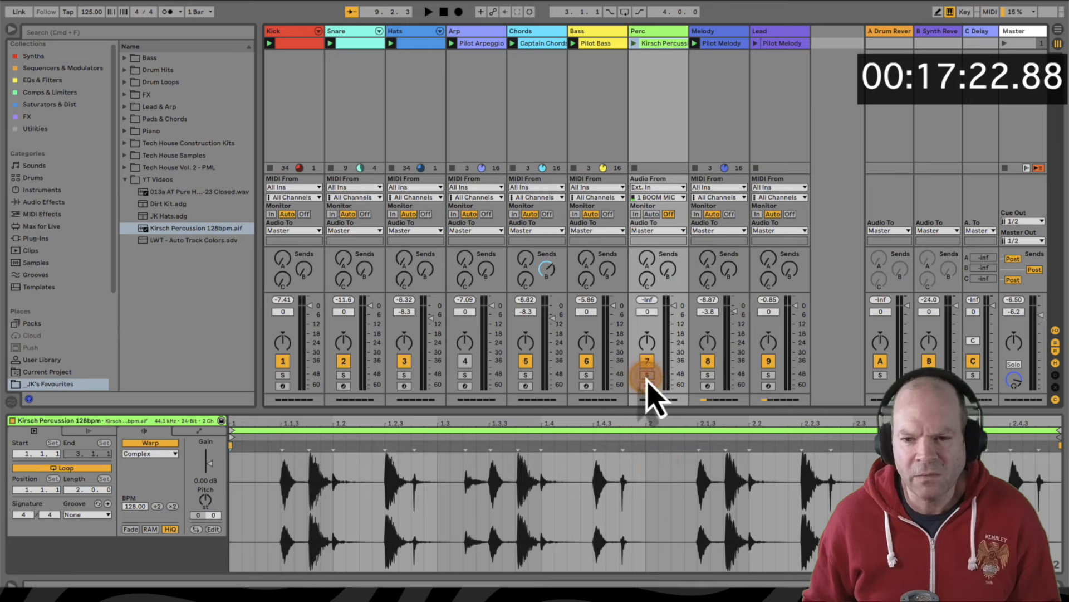
Solo the Perc track, play its percussion clip and set the clip's warp mode to Beats
{"action": "left_click", "coordinate": [647, 374]}
{"action": "key", "text": "space"}
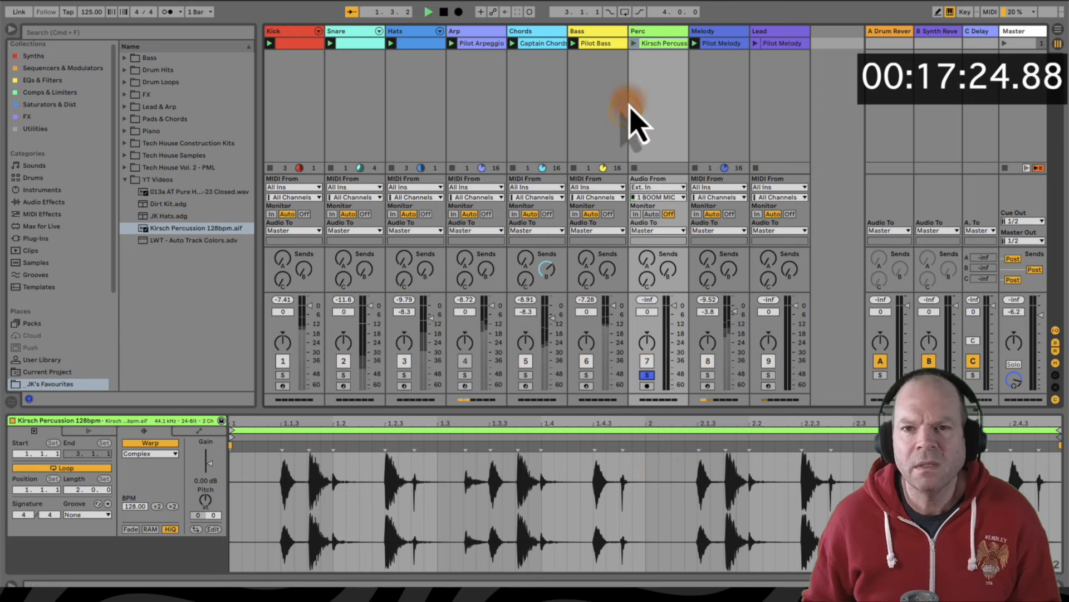
{"action": "left_click", "coordinate": [634, 43]}
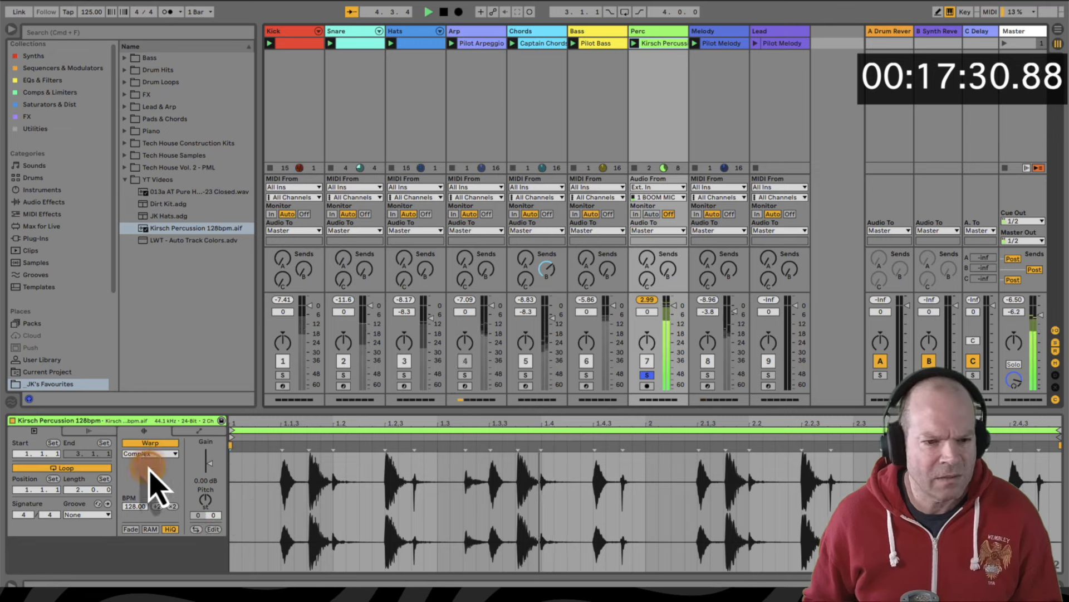
{"action": "left_click", "coordinate": [148, 454]}
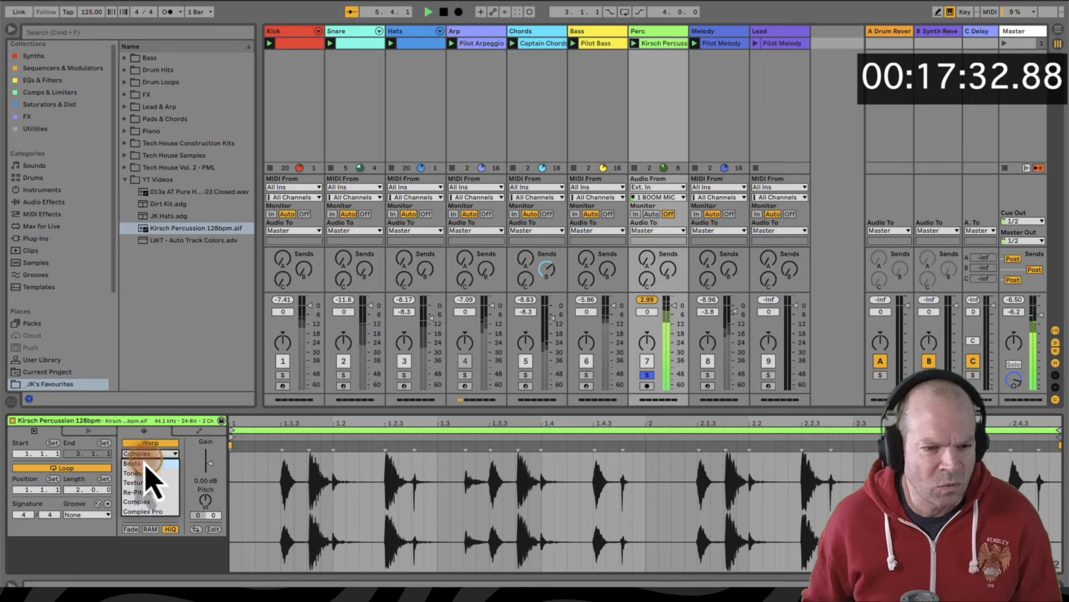
{"action": "left_click", "coordinate": [146, 464]}
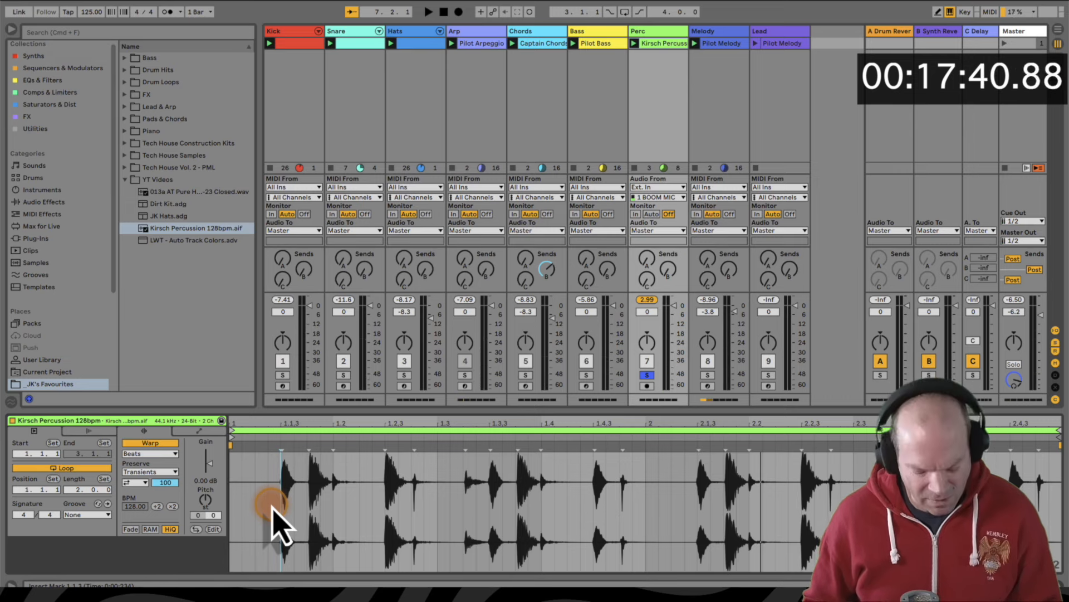
Quantize the percussion clip's audio and tighten its hits by setting the transient envelope to 14 during playback
{"action": "left_click", "coordinate": [256, 506]}
{"action": "key", "text": "super+u"}
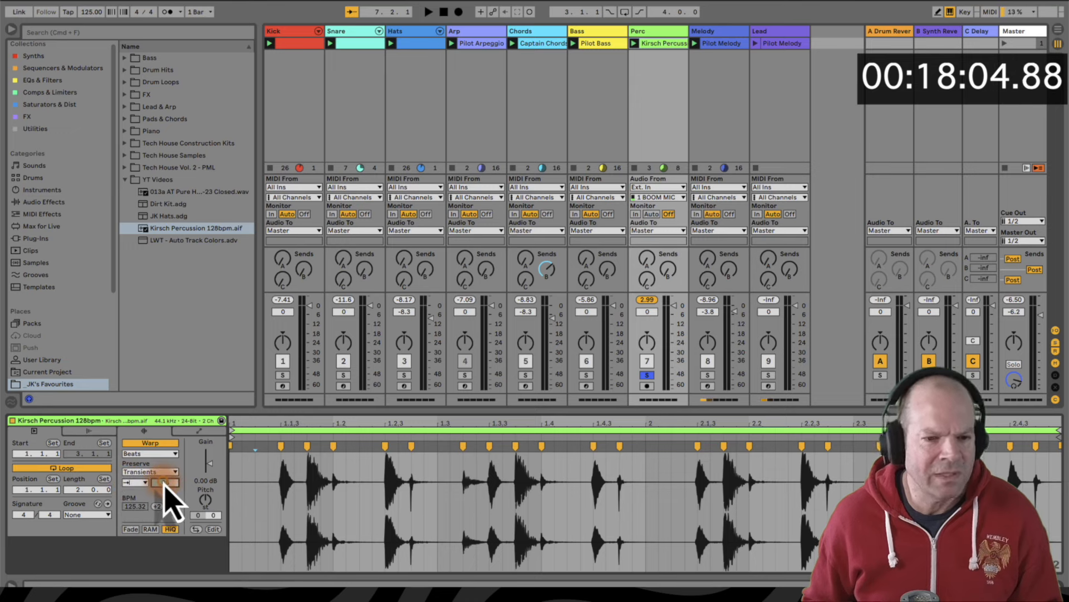
{"action": "key", "text": "space"}
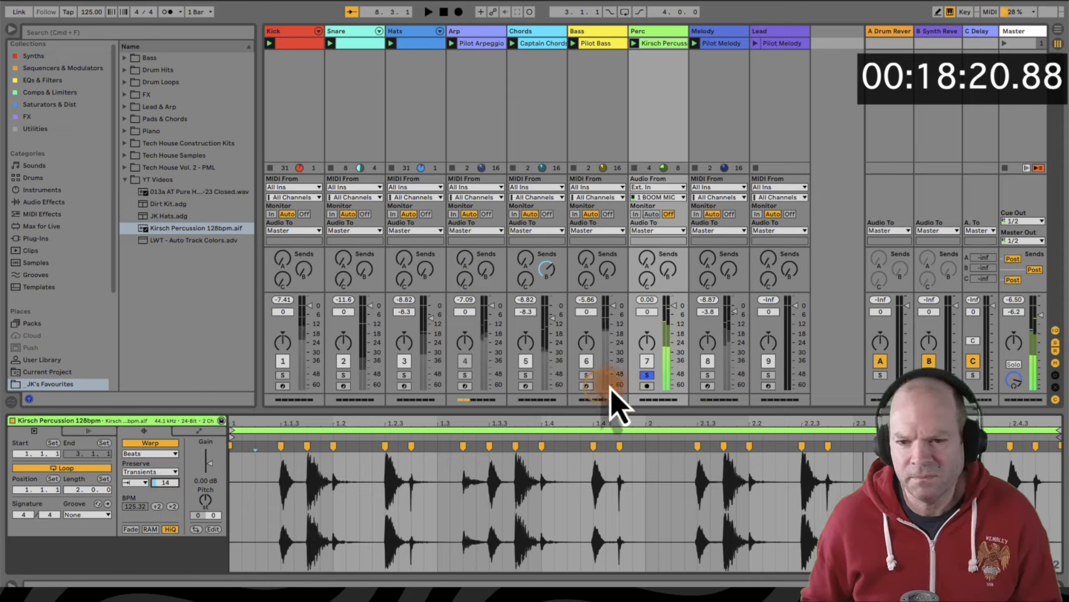
Unsolo the Perc track, reactivate the Arp track and play the first scene briefly to hear all parts together
{"action": "left_click", "coordinate": [647, 375]}
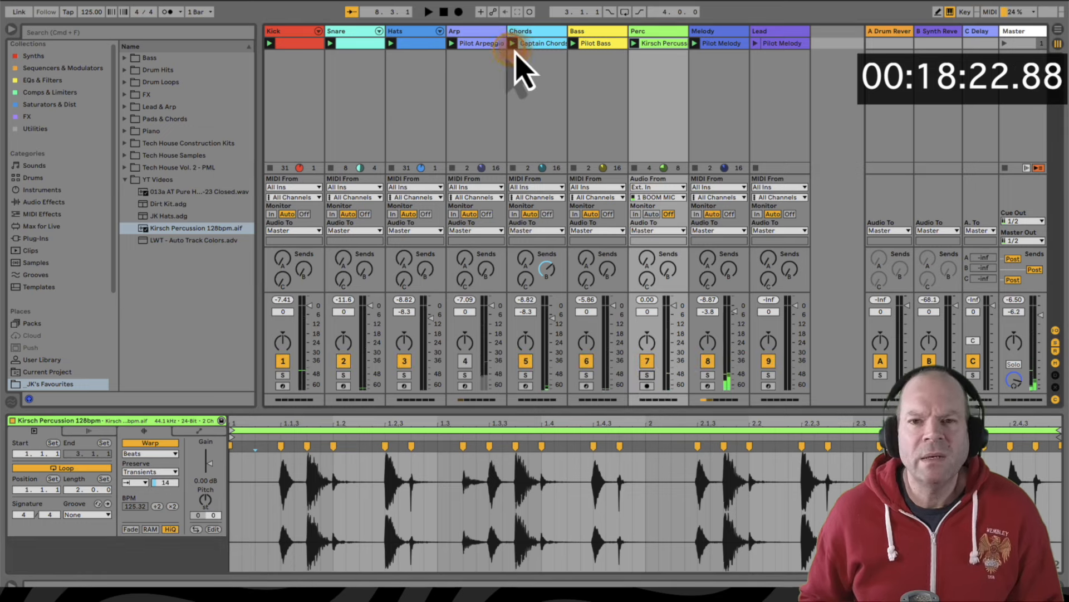
{"action": "left_click", "coordinate": [465, 360]}
{"action": "left_click", "coordinate": [465, 360]}
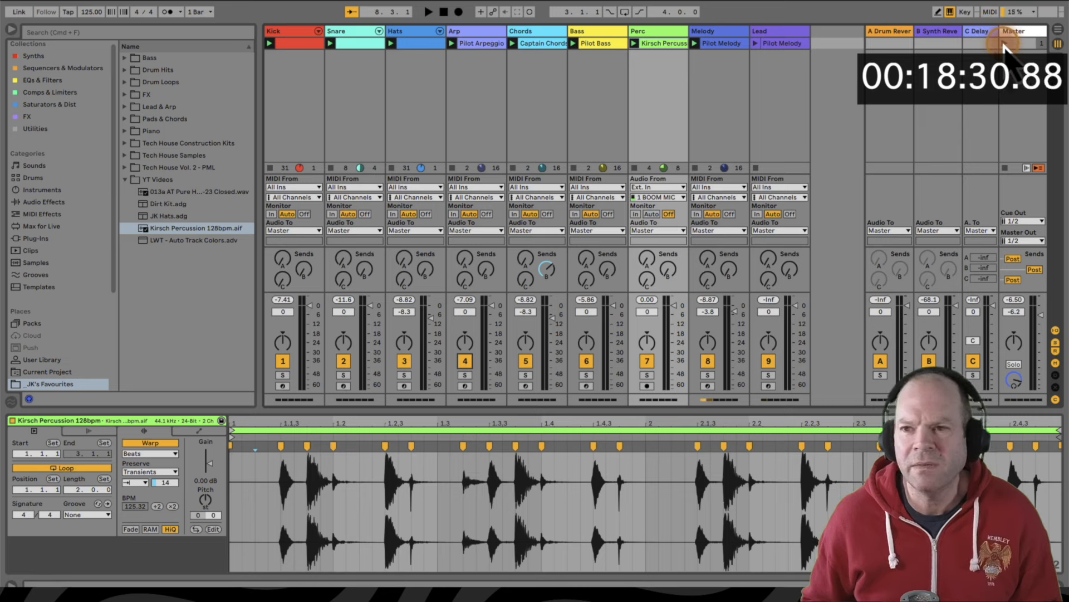
{"action": "left_click", "coordinate": [1005, 44]}
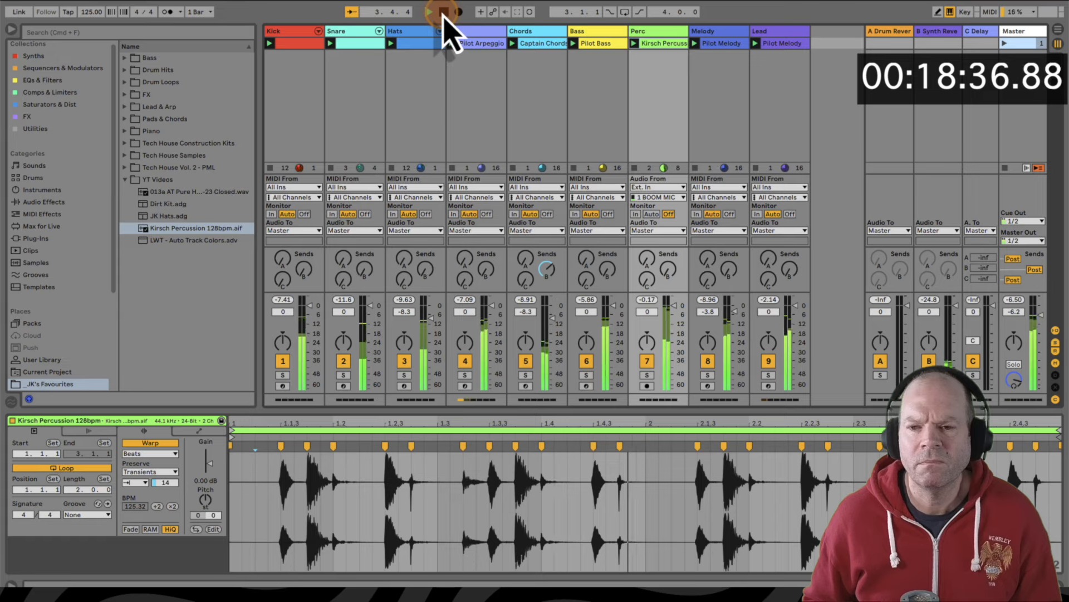
{"action": "left_click", "coordinate": [444, 12]}
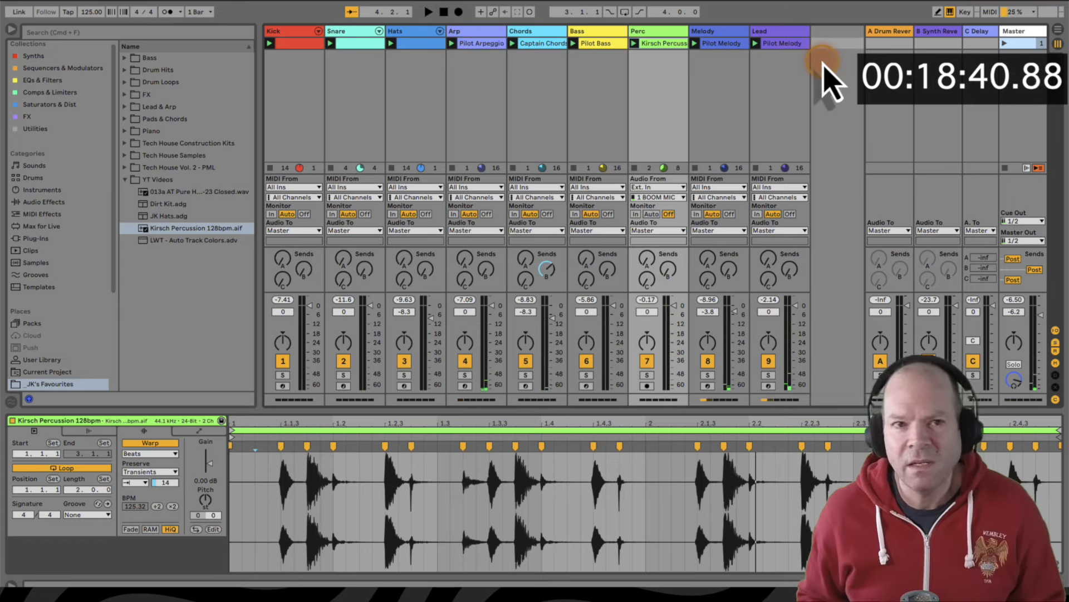
Insert a new audio track after the Lead track
{"action": "left_click", "coordinate": [823, 63]}
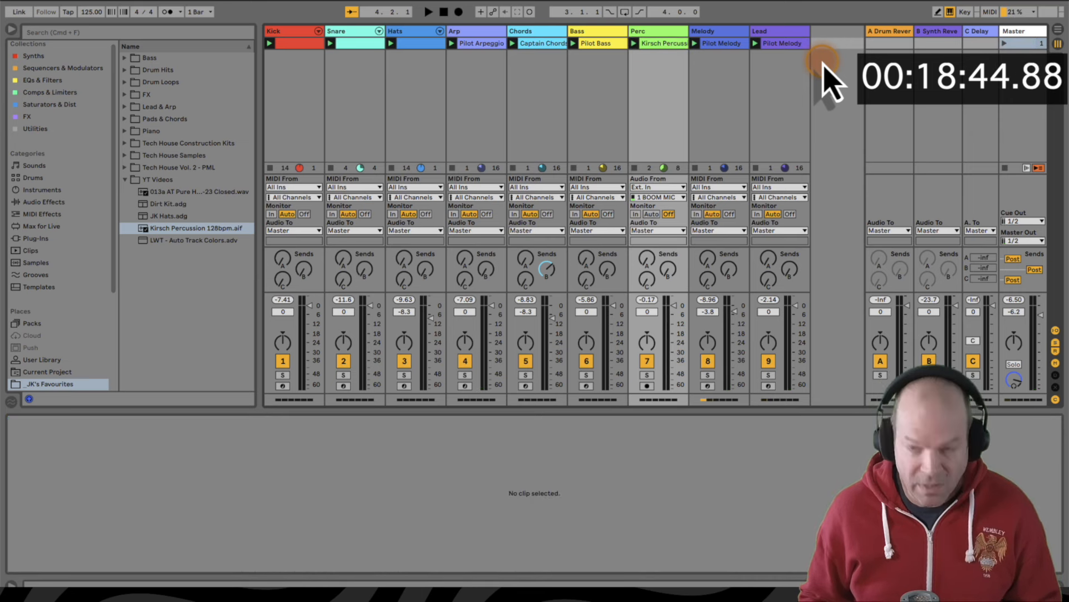
{"action": "right_click", "coordinate": [823, 62]}
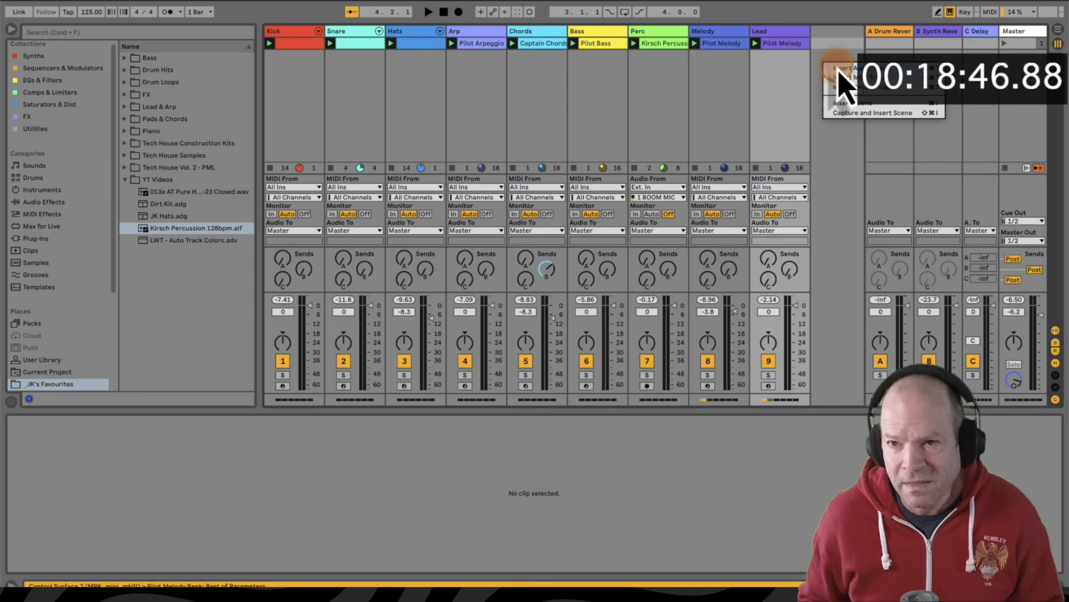
{"action": "left_click", "coordinate": [839, 69]}
{"action": "left_click", "coordinate": [193, 33]}
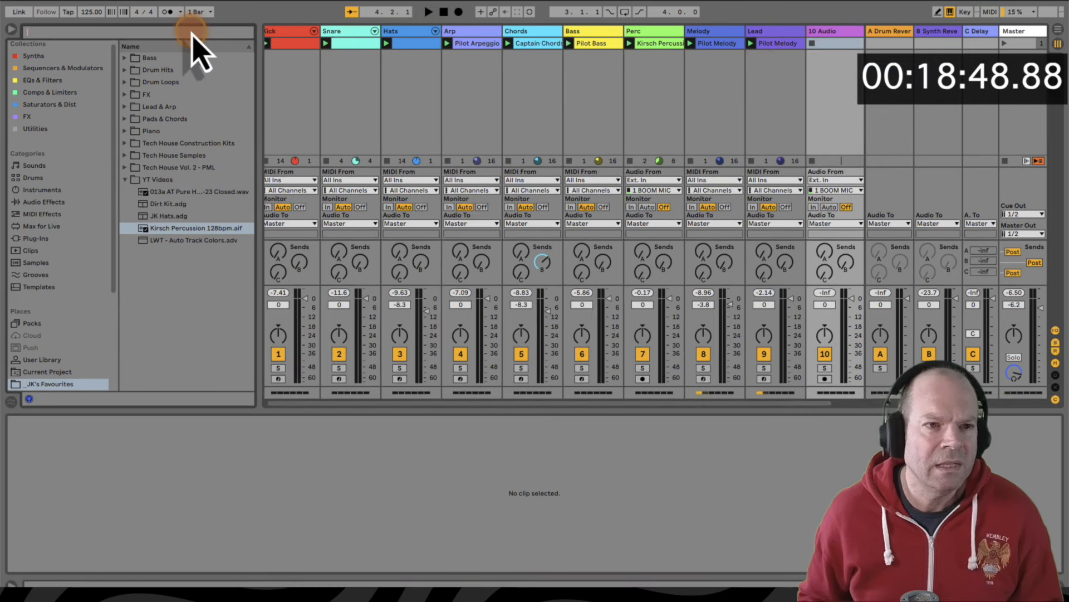
{"action": "type", "text": "song"}
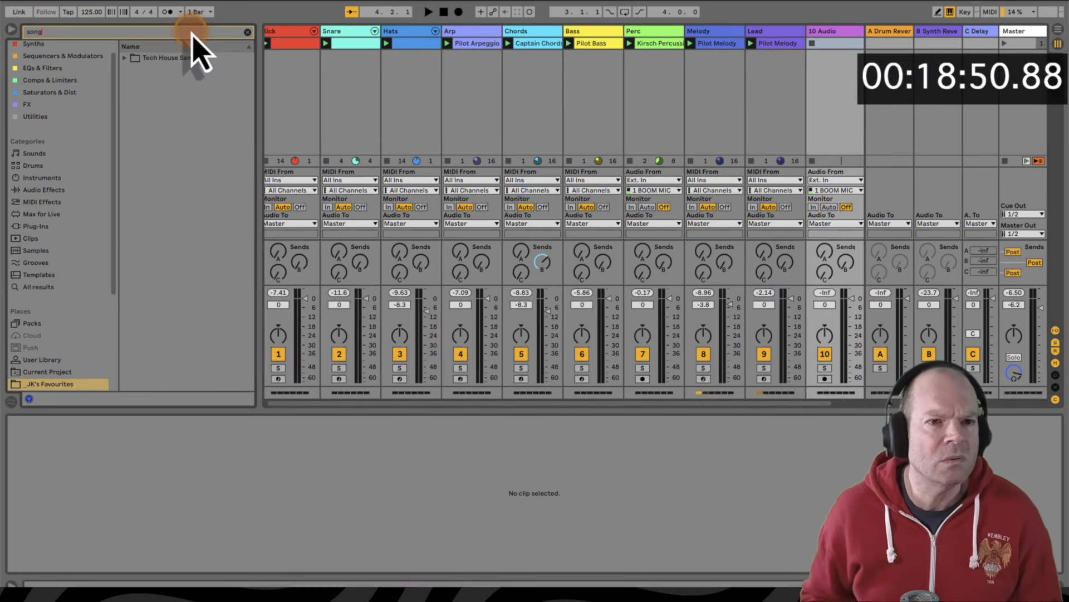
{"action": "left_click", "coordinate": [42, 225]}
{"action": "left_click", "coordinate": [247, 32]}
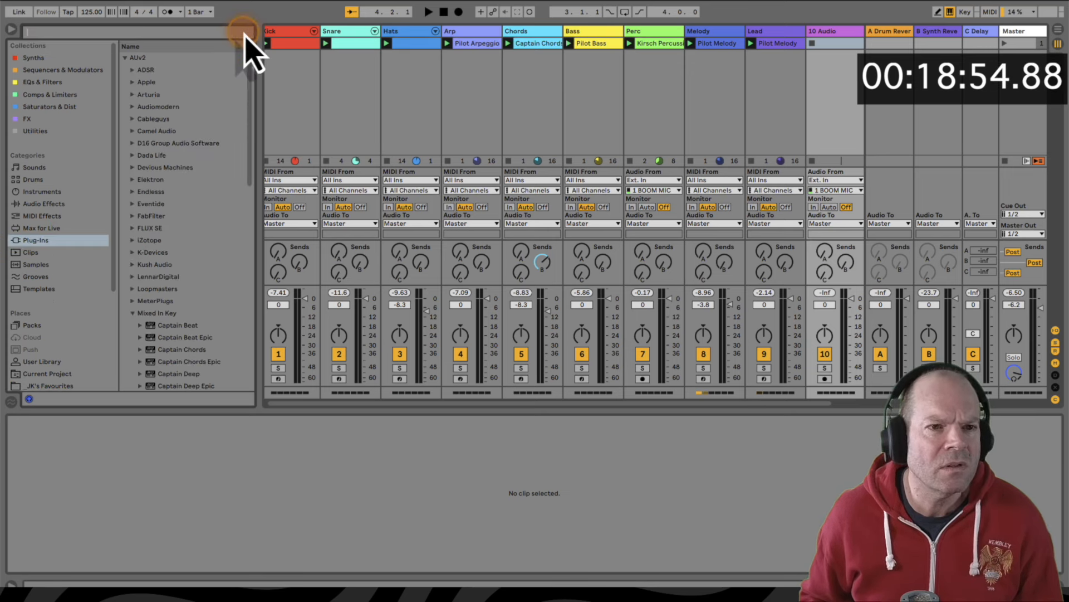
{"action": "left_click", "coordinate": [44, 289]}
{"action": "left_click", "coordinate": [38, 131]}
{"action": "left_click", "coordinate": [38, 118]}
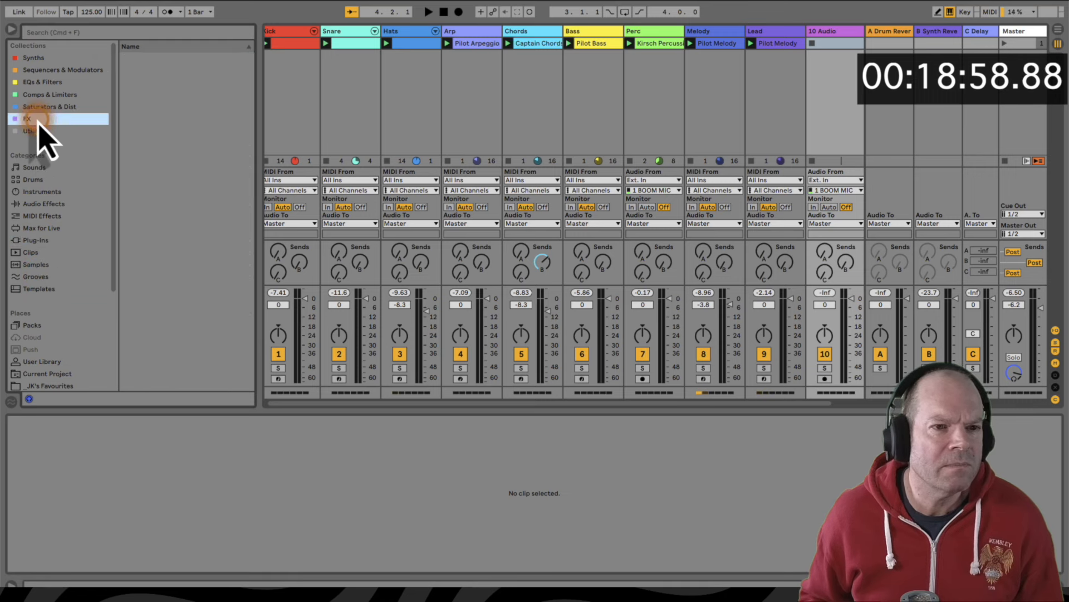
Load Song Sketch.amxd from the Sequencers & Modulators collection onto the new audio track and hide the return tracks
{"action": "left_click", "coordinate": [56, 70]}
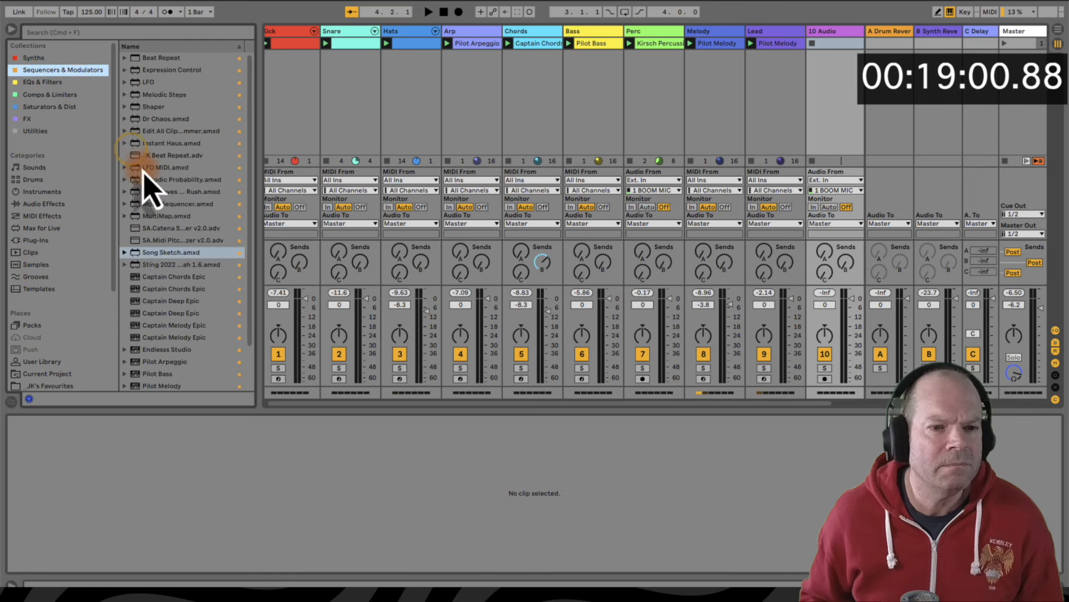
{"action": "double_click", "coordinate": [148, 254]}
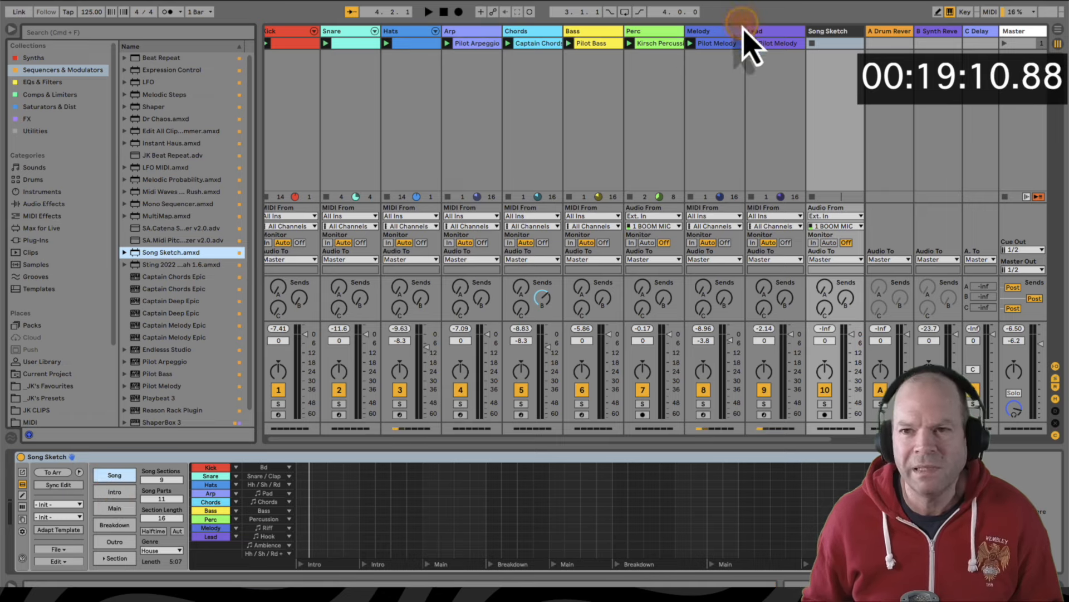
{"action": "left_click", "coordinate": [1057, 395]}
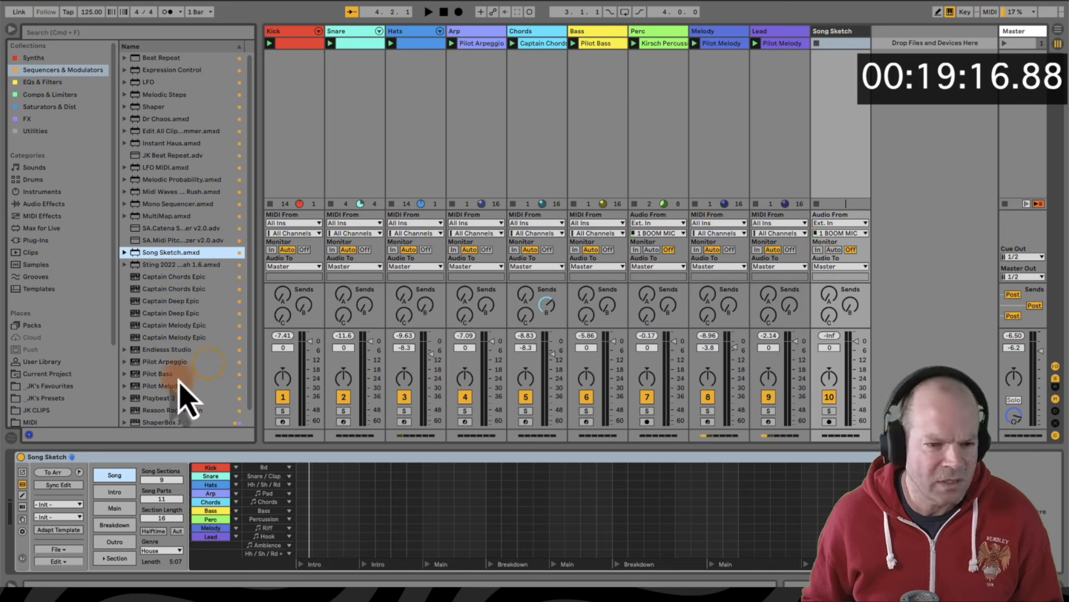
Choose the Melodic 10 template from Melodic Part 1 in Song Sketch and send the song structure to the arrangement
{"action": "left_click", "coordinate": [80, 504]}
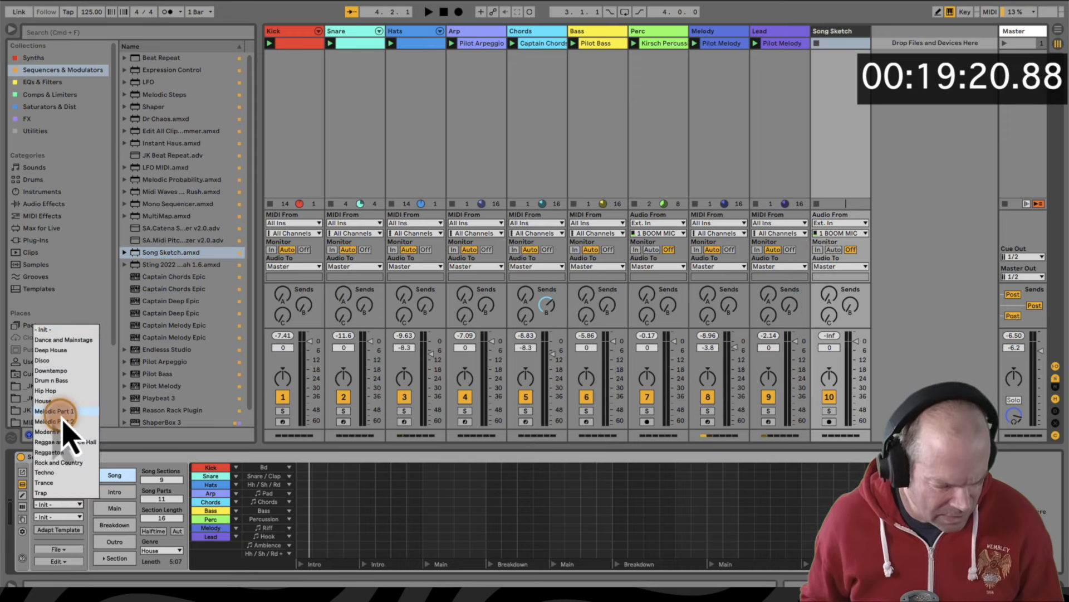
{"action": "left_click", "coordinate": [61, 411]}
{"action": "left_click", "coordinate": [67, 517]}
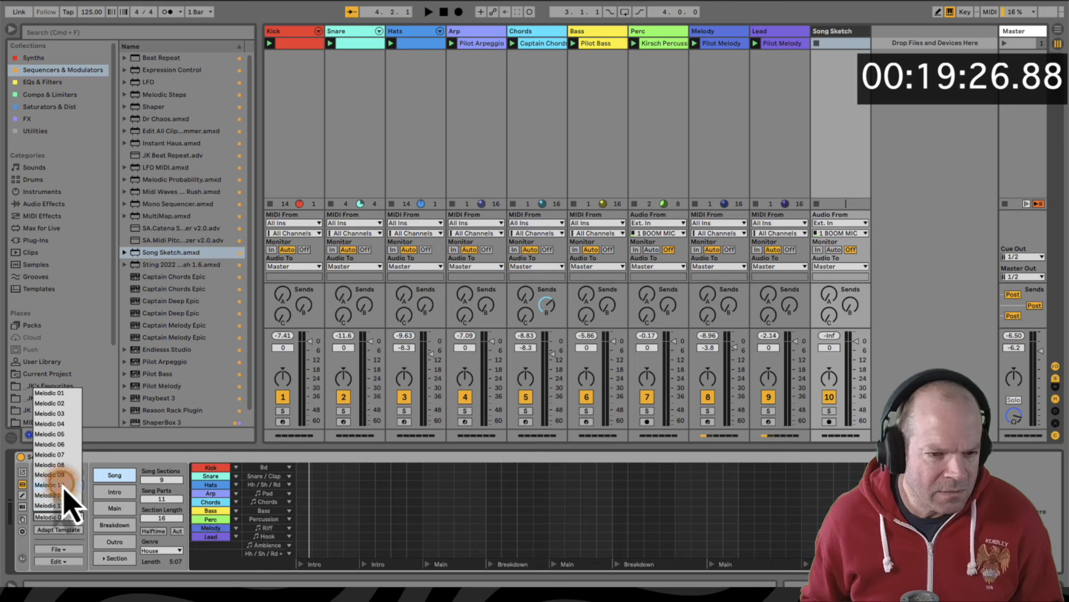
{"action": "left_click", "coordinate": [62, 485]}
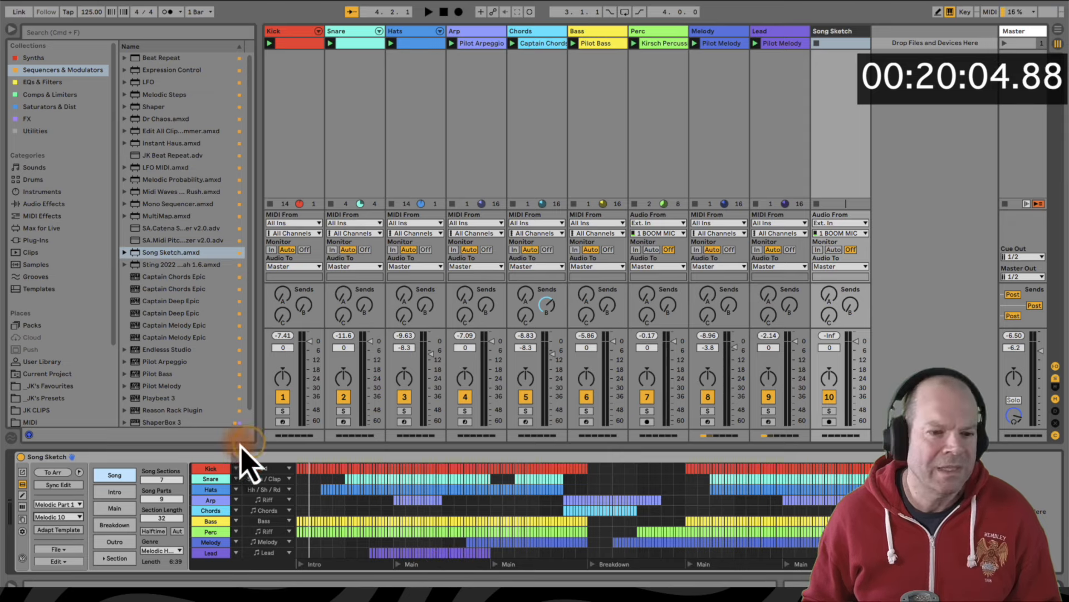
{"action": "left_click", "coordinate": [54, 472]}
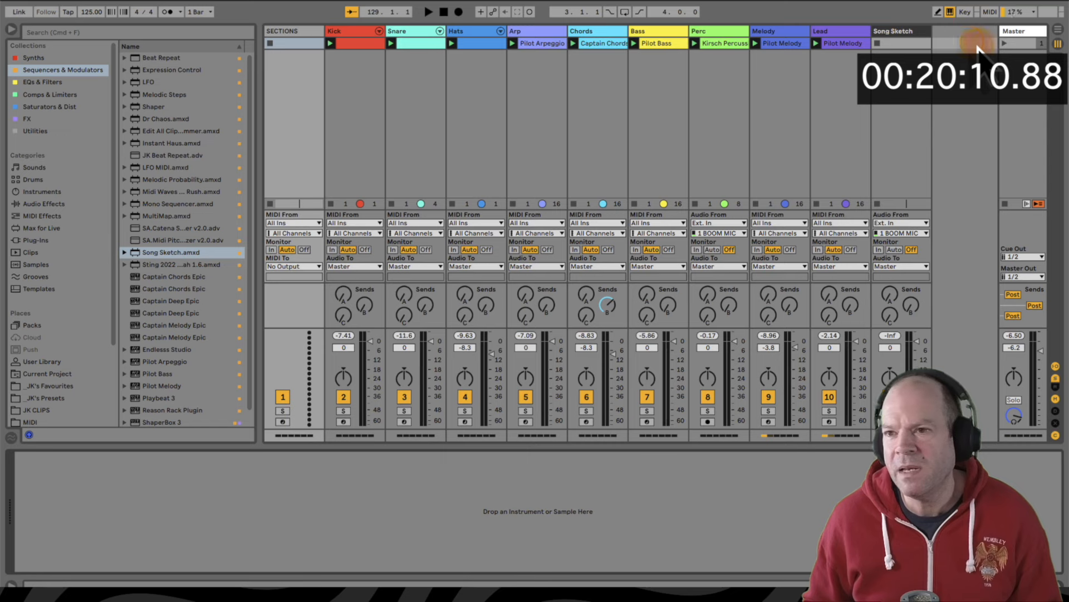
Show the arrangement timeline and return all tracks to arrangement playback
{"action": "left_click", "coordinate": [1058, 30]}
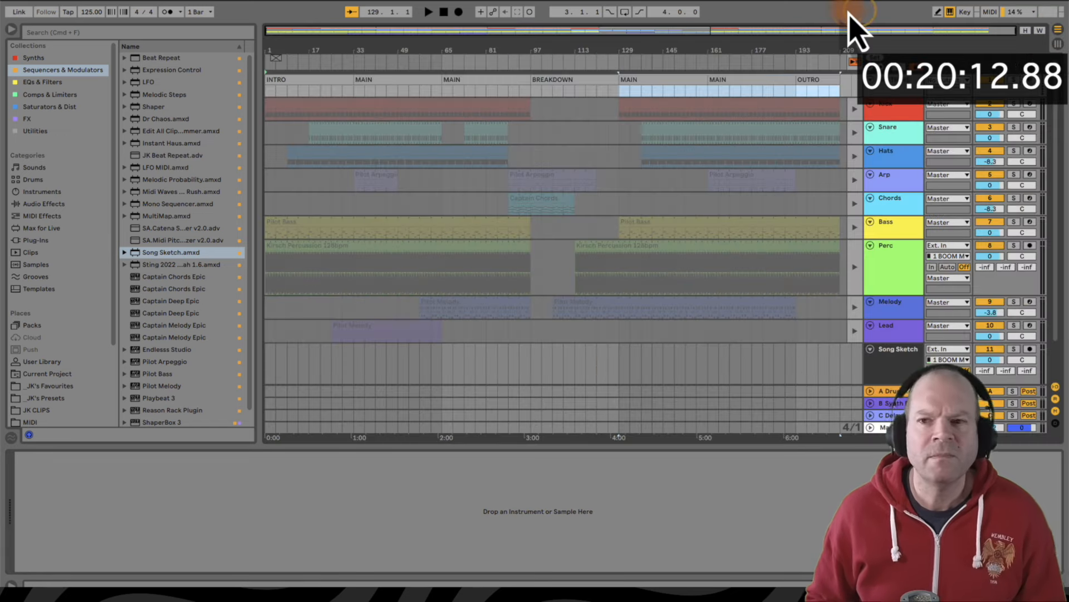
{"action": "left_click", "coordinate": [848, 58]}
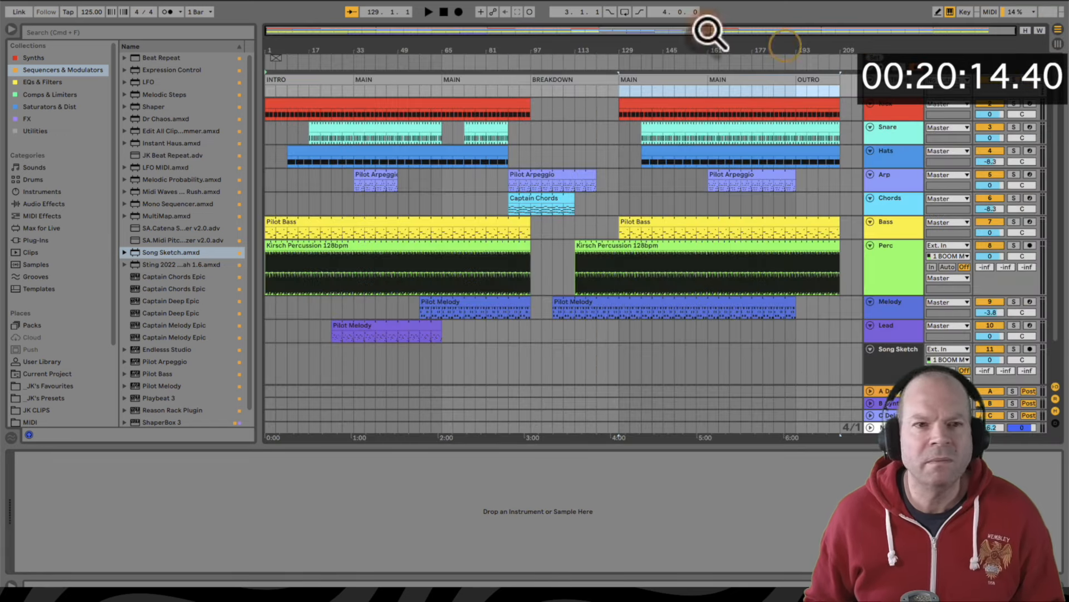
Hide the browser and optimise the track heights so all tracks of the arrangement fit in view
{"action": "left_click", "coordinate": [10, 30]}
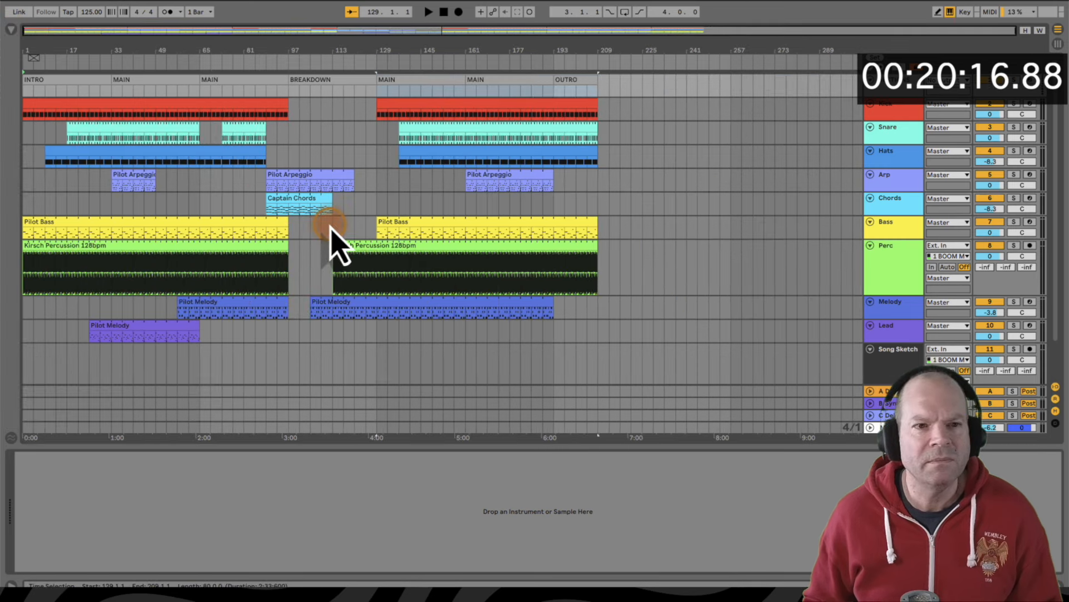
{"action": "left_click", "coordinate": [335, 69]}
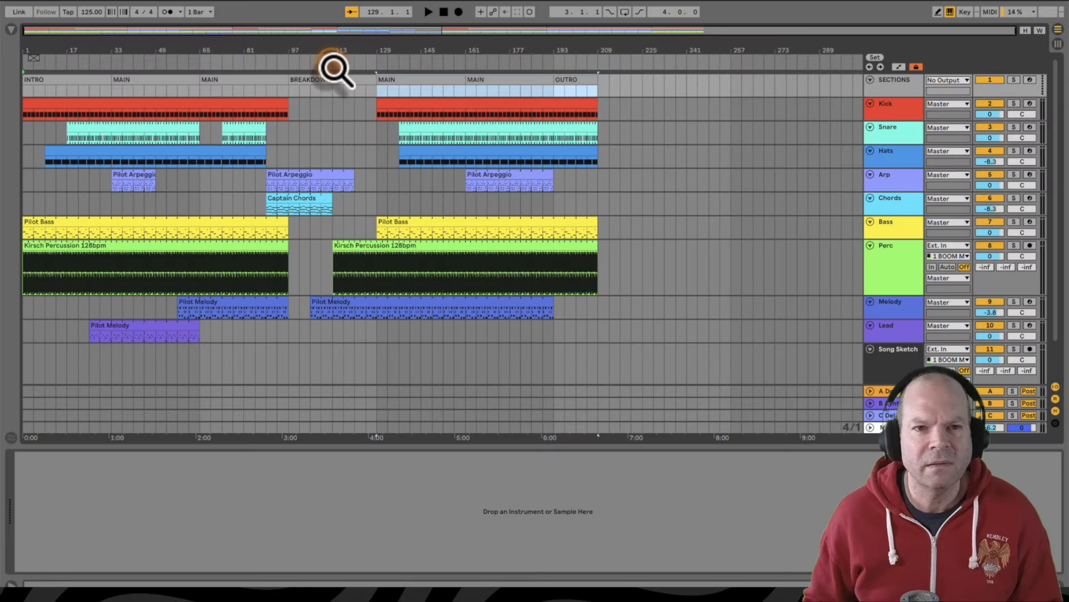
{"action": "left_click_drag", "start_coordinate": [334, 67], "coordinate": [337, 62]}
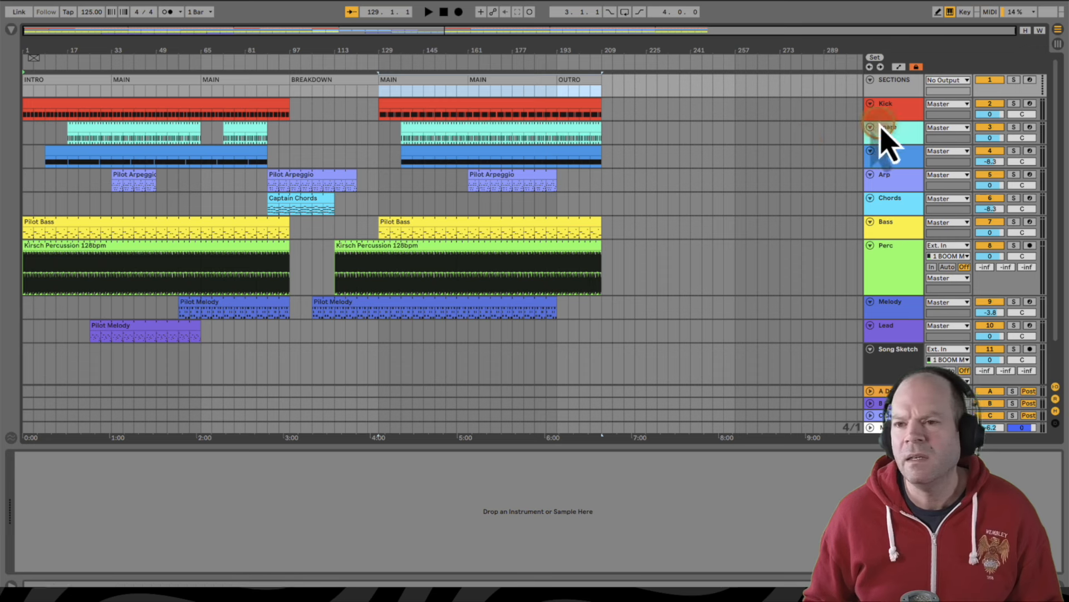
{"action": "left_click", "coordinate": [1025, 30]}
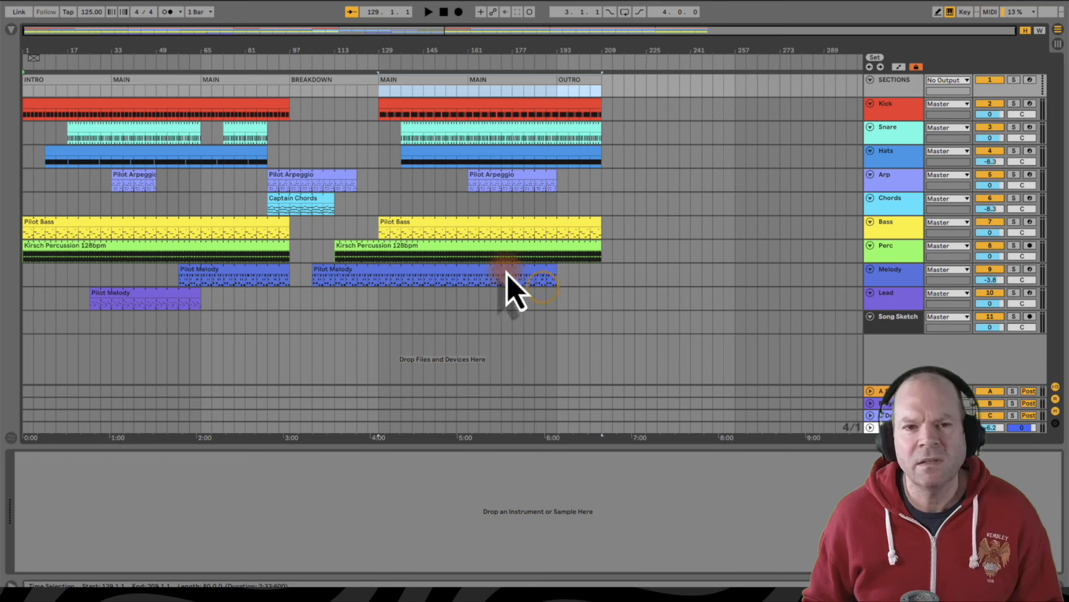
{"action": "left_click", "coordinate": [299, 205]}
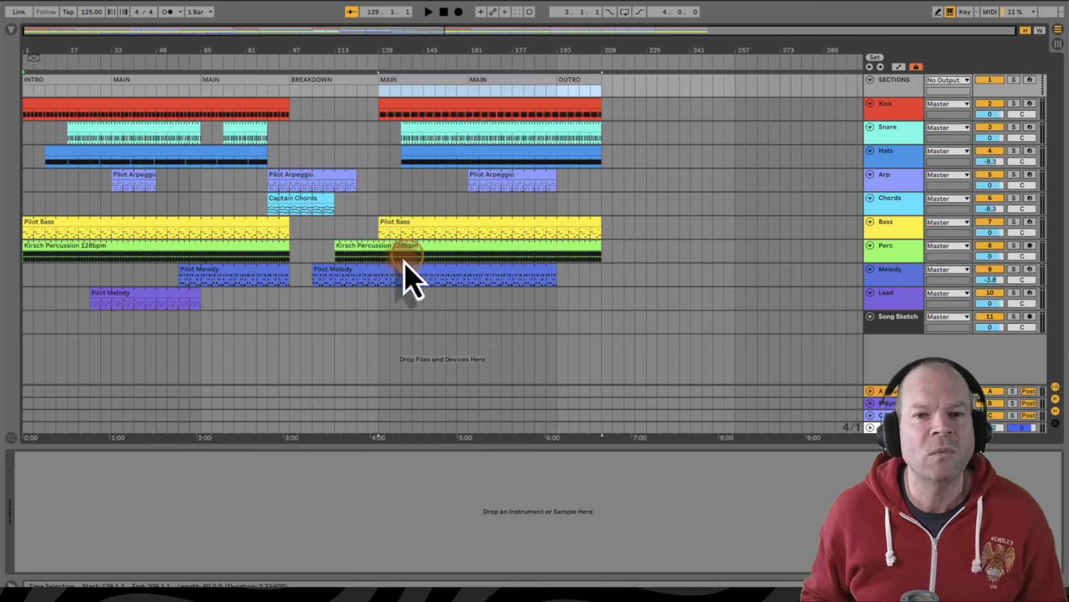
{"action": "left_click", "coordinate": [415, 157]}
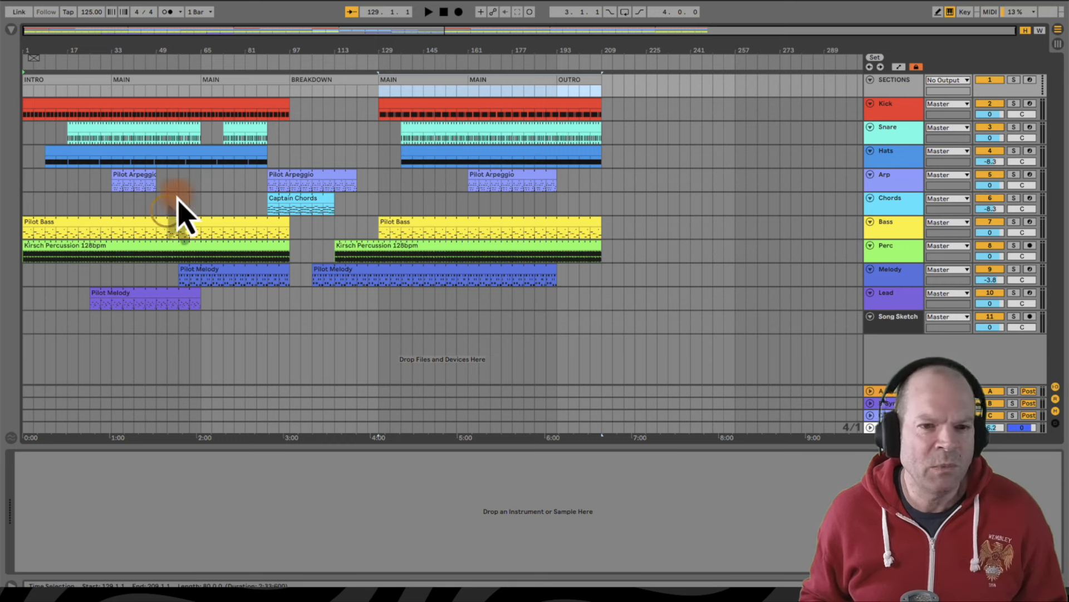
{"action": "left_click", "coordinate": [281, 268]}
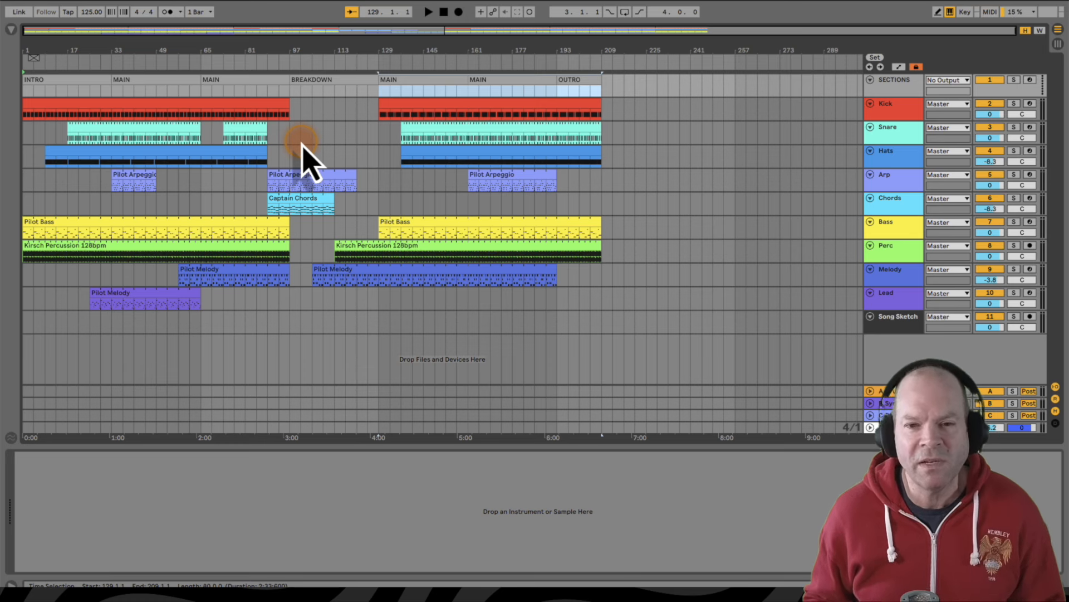
Play the arrangement from the breakdown and set the Chords track's volume to -3.9 dB
{"action": "left_click", "coordinate": [428, 12]}
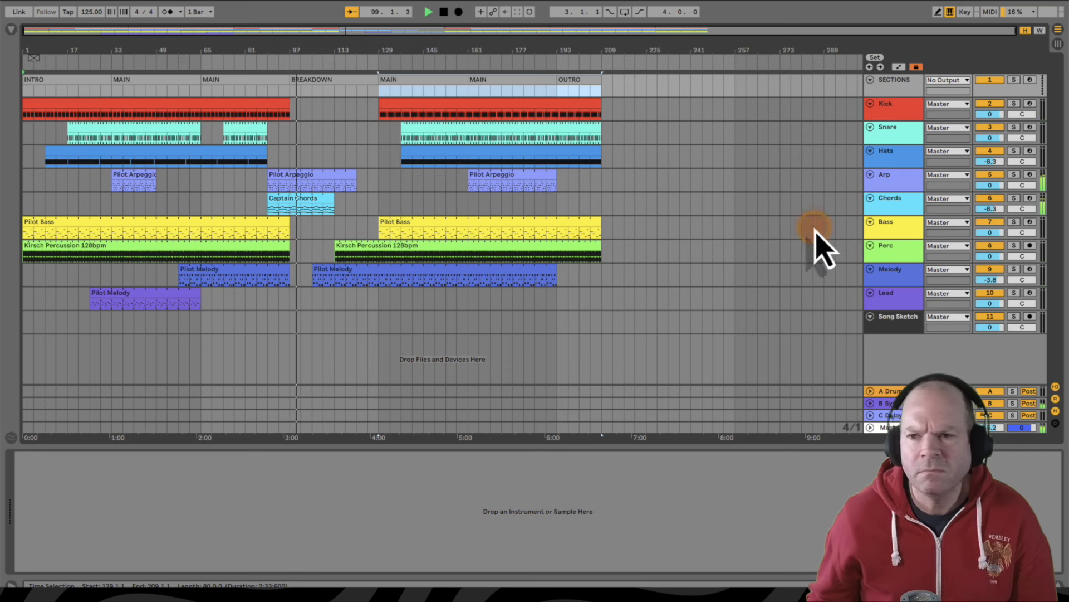
{"action": "left_click_drag", "start_coordinate": [986, 199], "coordinate": [989, 207]}
Enlarge the Arp track and set its synth reverb send to -8.0 dB and its delay send to -6.0 dB
{"action": "left_click_drag", "start_coordinate": [909, 190], "coordinate": [908, 214]}
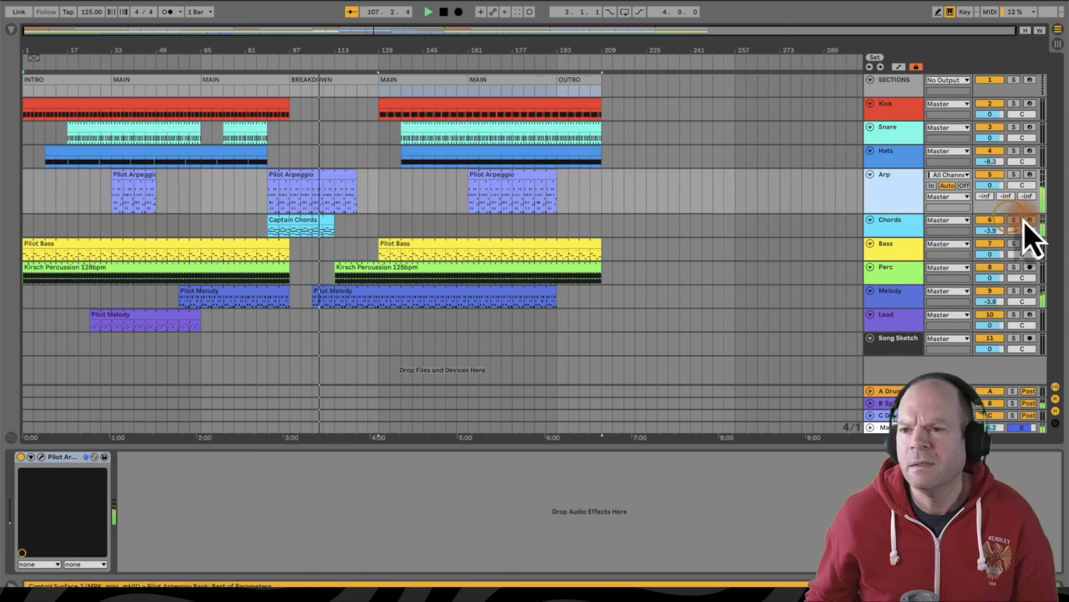
{"action": "mouse_move", "coordinate": [1007, 197]}
{"action": "left_mouse_down"}
{"action": "mouse_move", "coordinate": [1028, 195]}
{"action": "mouse_move", "coordinate": [1009, 197]}
{"action": "left_mouse_up"}
{"action": "left_click", "coordinate": [1027, 196]}
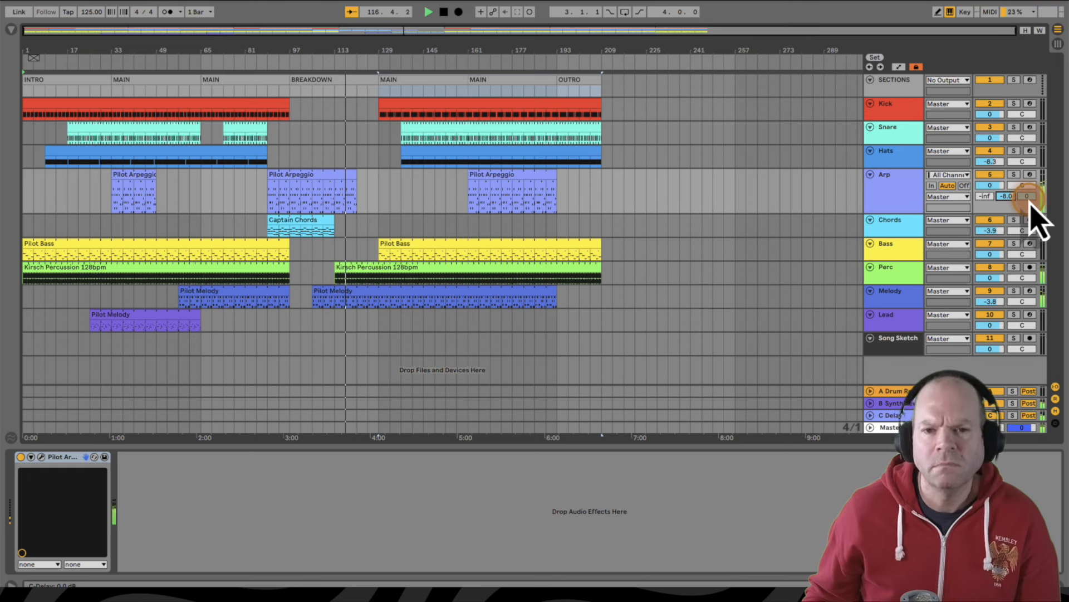
{"action": "left_click_drag", "start_coordinate": [1028, 198], "coordinate": [1029, 200]}
Enlarge the Perc track and set its drum reverb send to -18.0 dB
{"action": "left_click_drag", "start_coordinate": [907, 282], "coordinate": [909, 290]}
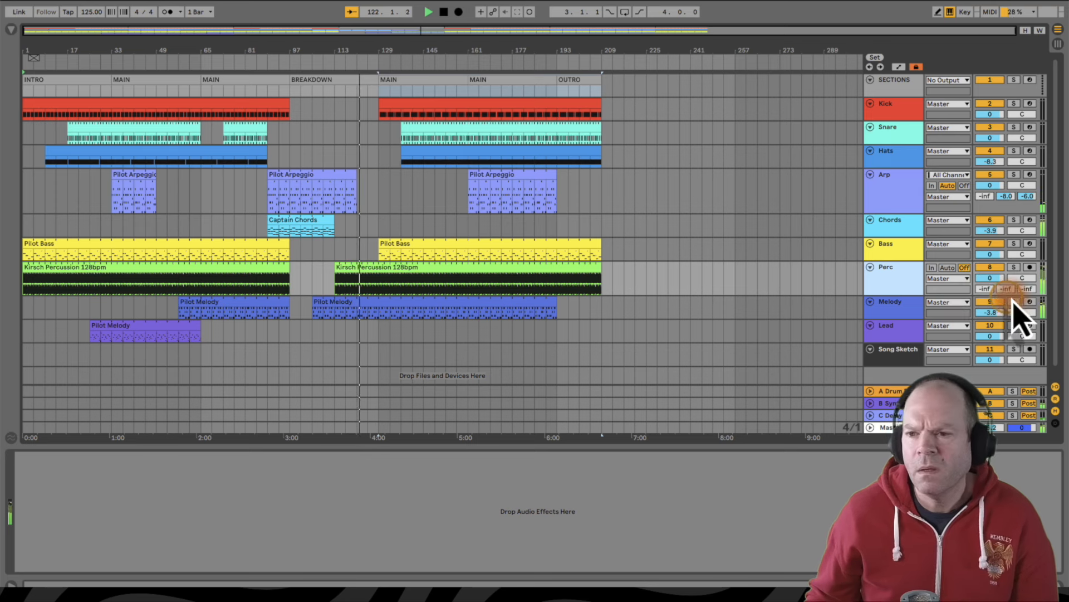
{"action": "left_click", "coordinate": [991, 290]}
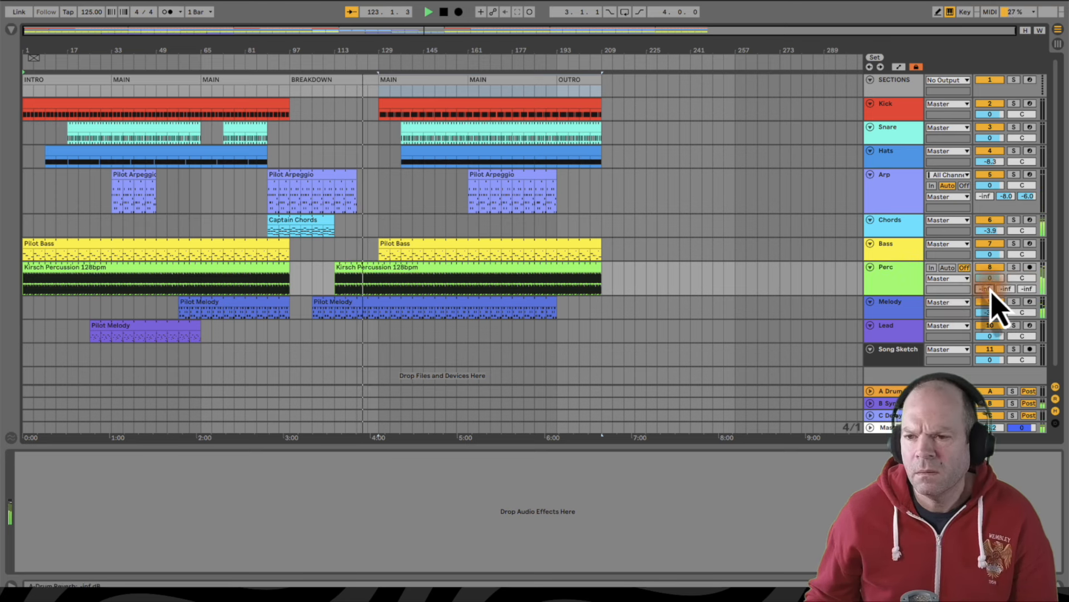
{"action": "left_click_drag", "start_coordinate": [991, 290], "coordinate": [990, 291]}
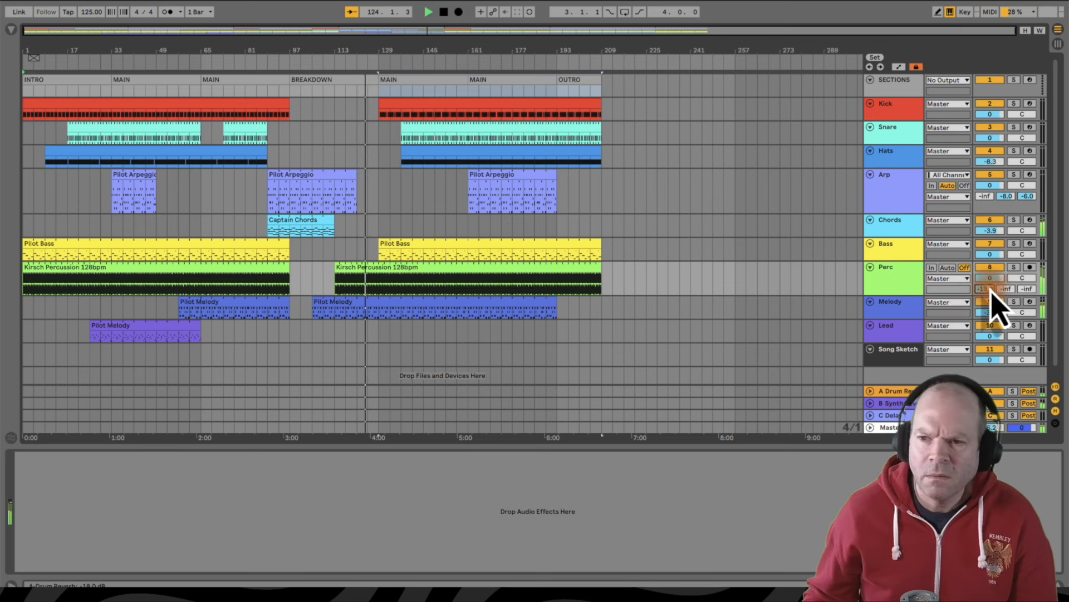
Enlarge the Snare track and set its drum reverb send to -6.4 dB, and set the Perc track's delay send to -12.0 dB
{"action": "left_click_drag", "start_coordinate": [955, 144], "coordinate": [983, 152]}
{"action": "left_click", "coordinate": [995, 141]}
{"action": "left_click", "coordinate": [983, 150]}
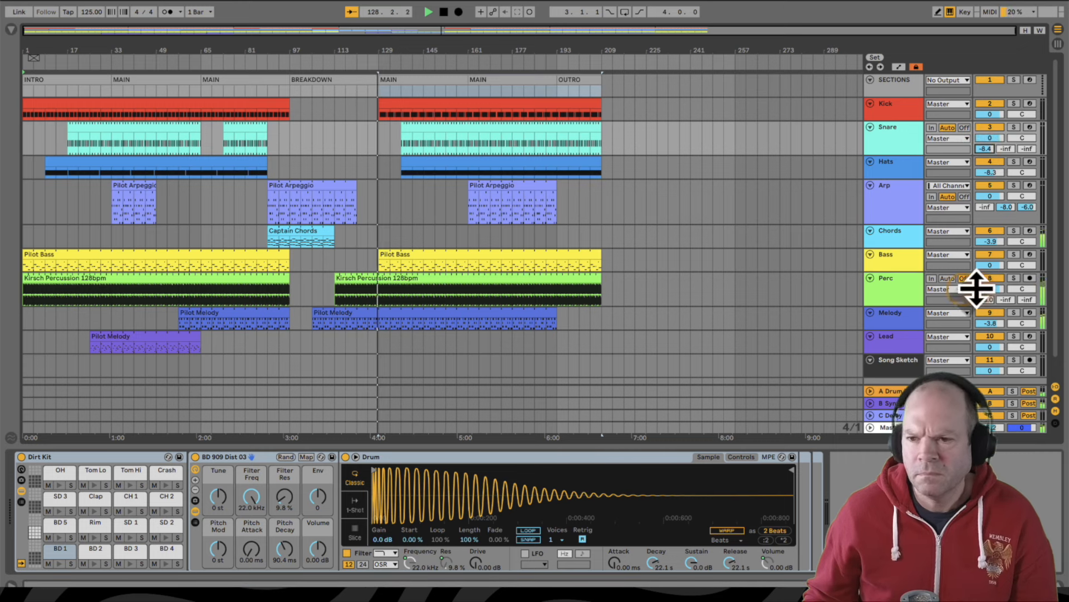
{"action": "left_click", "coordinate": [1028, 300]}
{"action": "left_click_drag", "start_coordinate": [1027, 301], "coordinate": [1028, 300]}
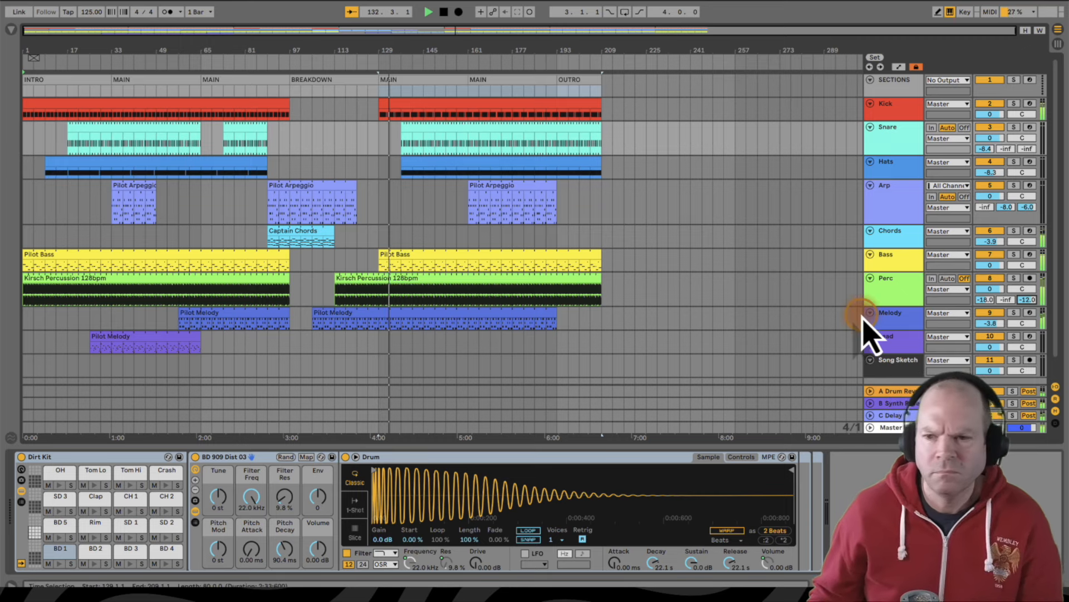
Enlarge the Melody track and set its synth reverb send to -5.6 dB
{"action": "left_click_drag", "start_coordinate": [891, 328], "coordinate": [890, 340]}
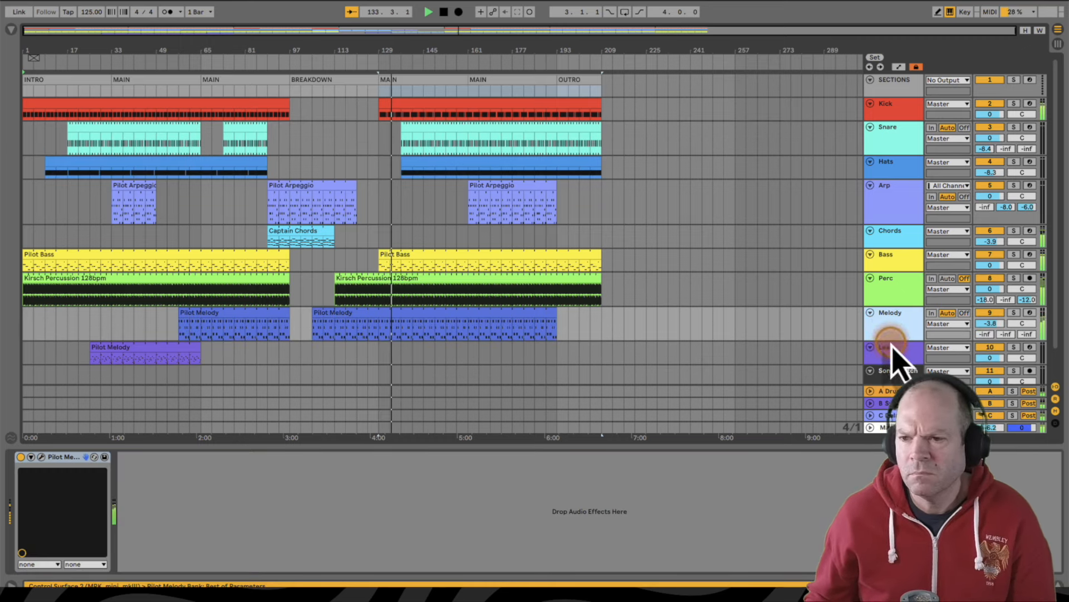
{"action": "left_click_drag", "start_coordinate": [1007, 335], "coordinate": [1006, 334]}
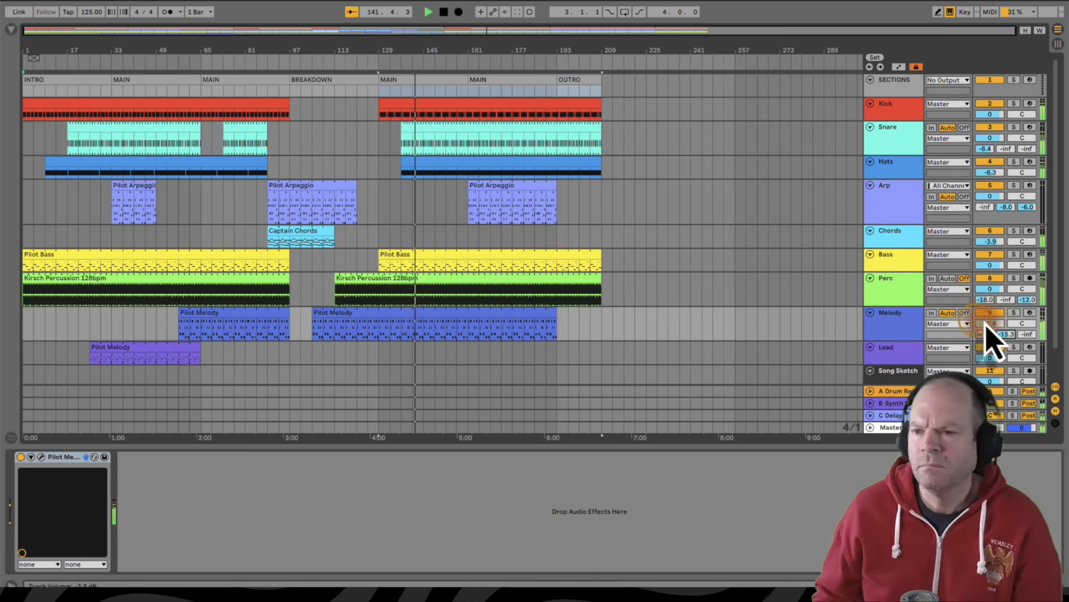
{"action": "left_click_drag", "start_coordinate": [1025, 335], "coordinate": [1024, 335]}
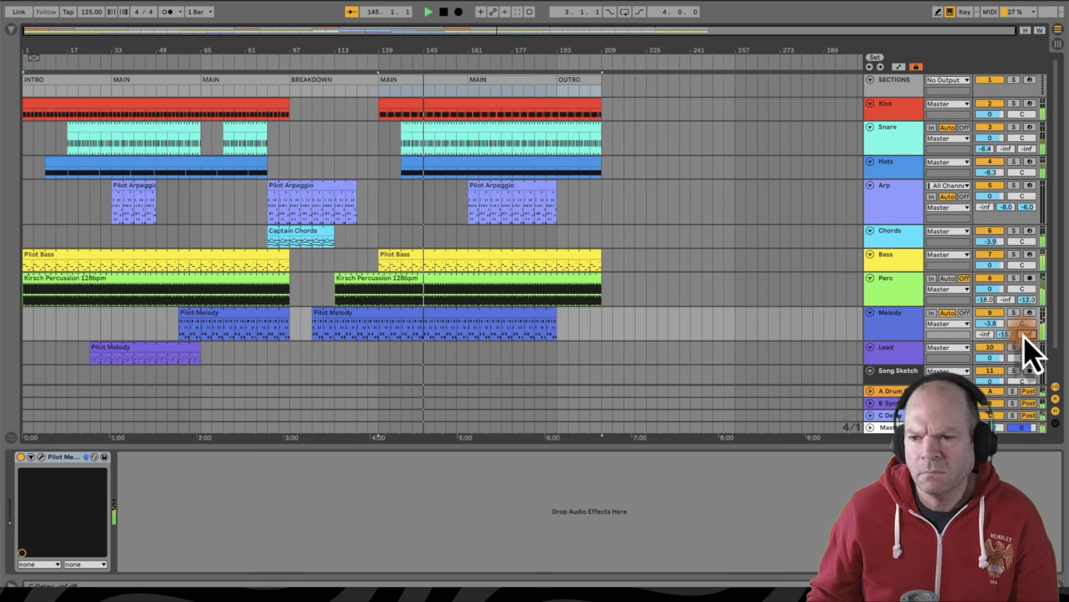
{"action": "left_click", "coordinate": [1007, 334]}
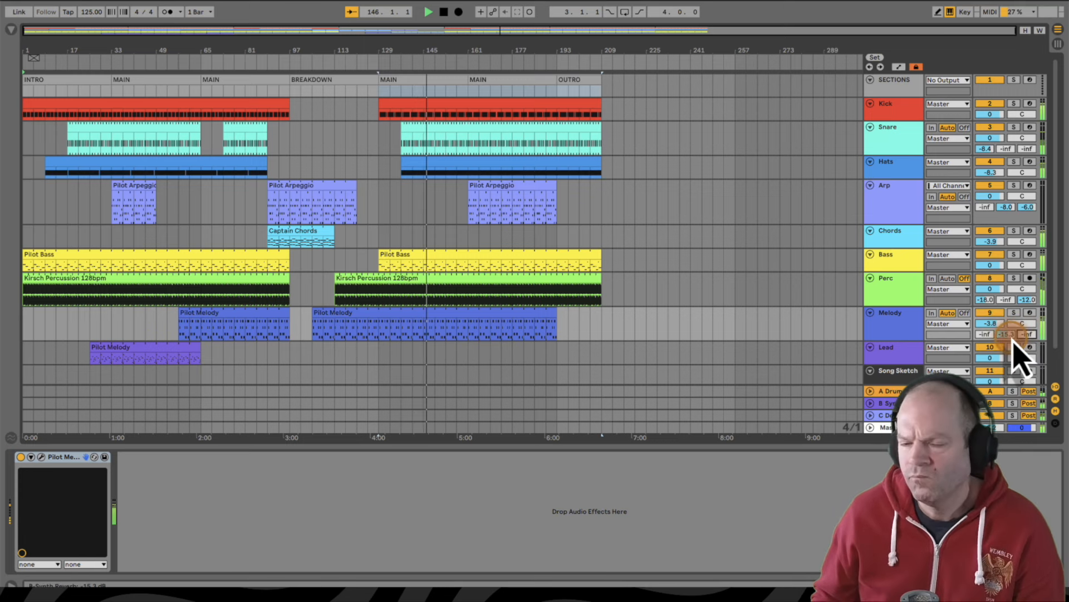
{"action": "left_click_drag", "start_coordinate": [1009, 337], "coordinate": [1010, 338]}
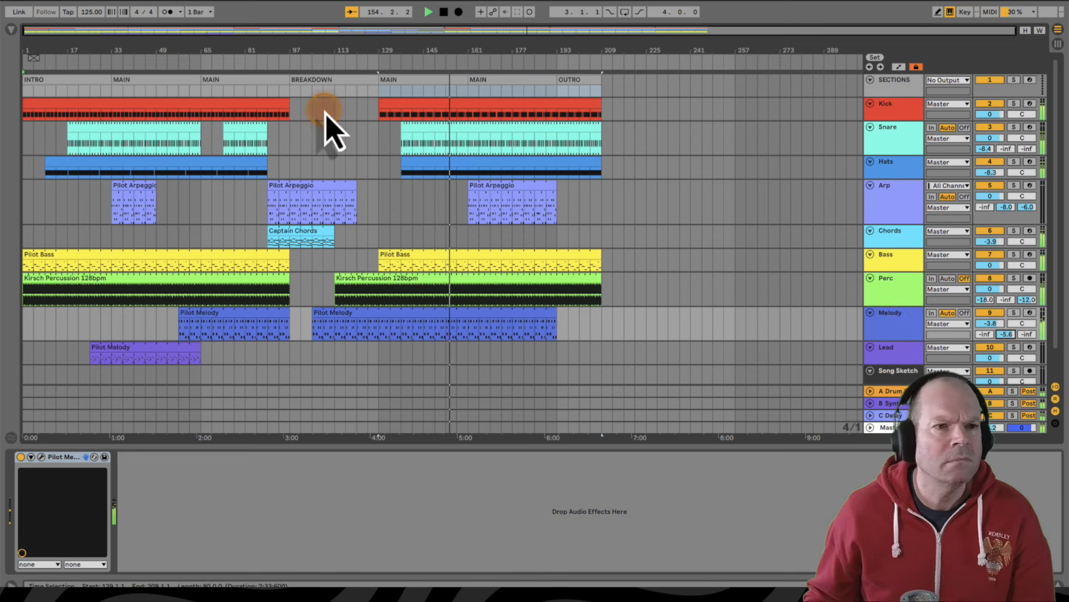
Show the browser and load Auto Filter from the EQs & Filters collection onto the Melody track
{"action": "left_click", "coordinate": [11, 29]}
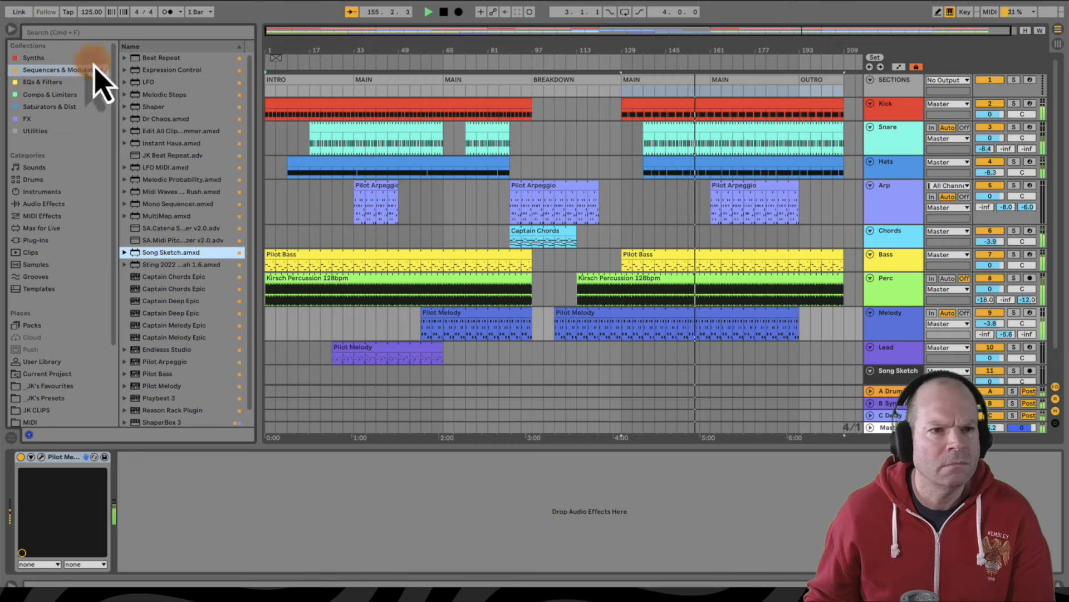
{"action": "left_click", "coordinate": [37, 119]}
{"action": "left_click", "coordinate": [248, 47]}
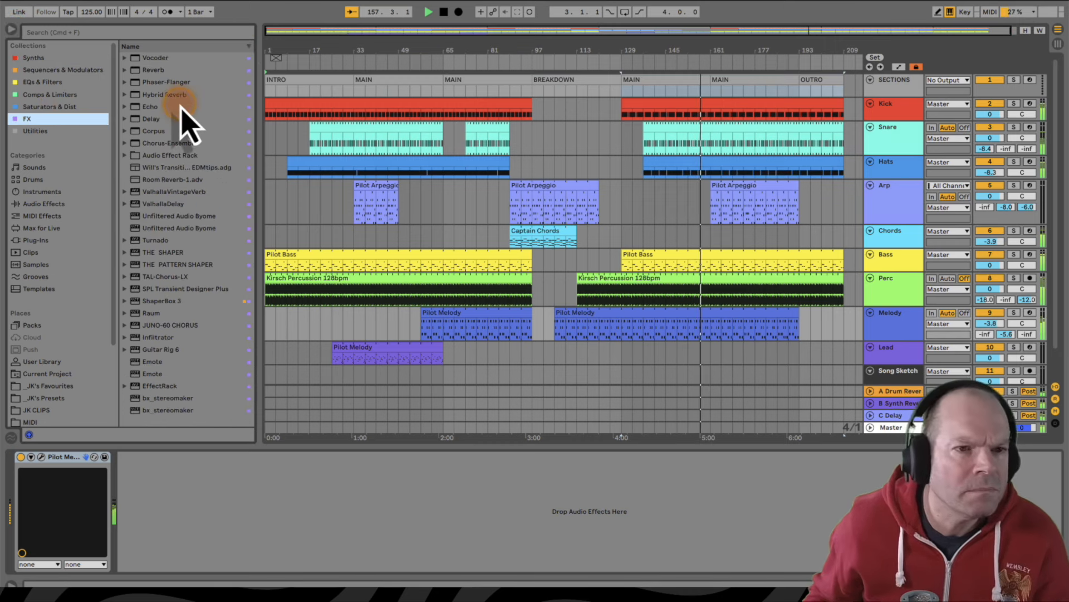
{"action": "left_click", "coordinate": [44, 83]}
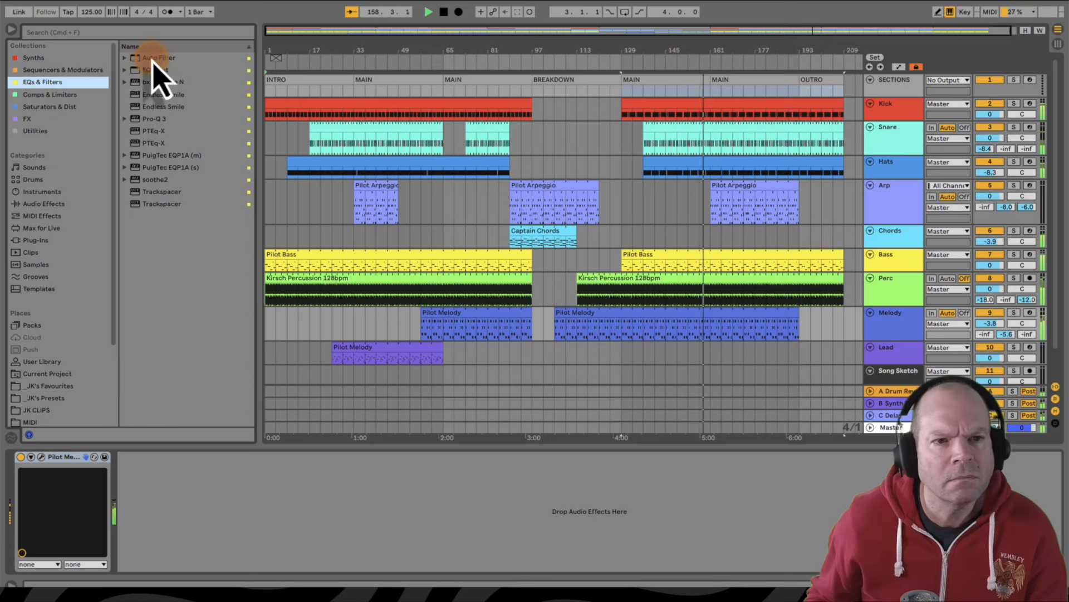
{"action": "left_click_drag", "start_coordinate": [150, 58], "coordinate": [394, 346]}
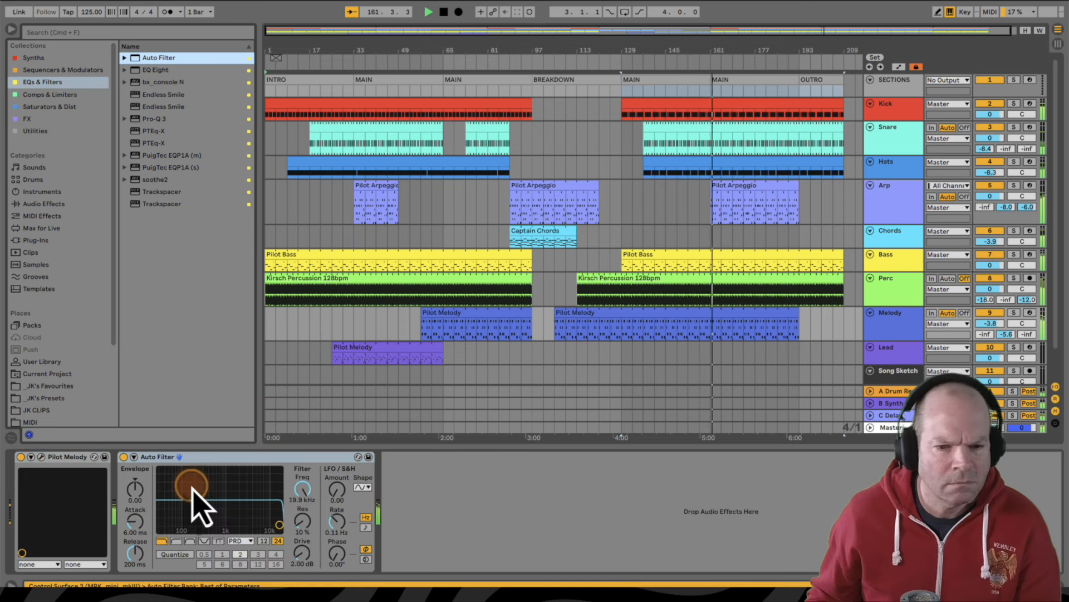
Set Auto Filter to 3.15 kHz frequency, 22% resonance and 4.57 dB drive, and the Melody track's delay send to 0 dB
{"action": "mouse_move", "coordinate": [305, 505]}
{"action": "left_mouse_down"}
{"action": "mouse_move", "coordinate": [304, 495]}
{"action": "mouse_move", "coordinate": [305, 520]}
{"action": "mouse_move", "coordinate": [303, 494]}
{"action": "left_mouse_up"}
{"action": "left_click_drag", "start_coordinate": [304, 551], "coordinate": [304, 550]}
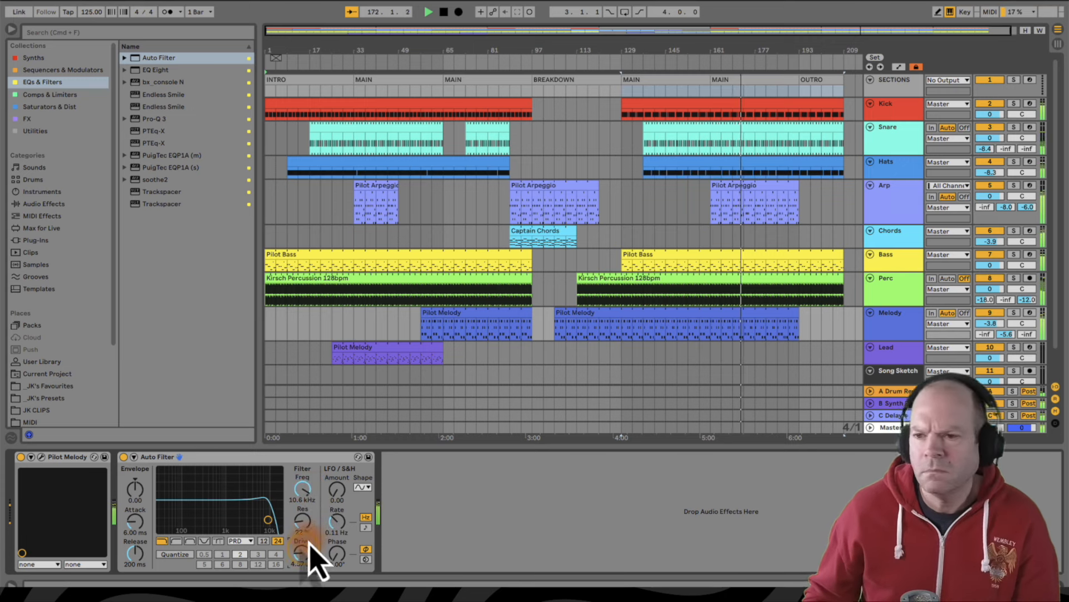
{"action": "left_click_drag", "start_coordinate": [1029, 337], "coordinate": [1030, 338]}
{"action": "left_click_drag", "start_coordinate": [301, 487], "coordinate": [301, 486]}
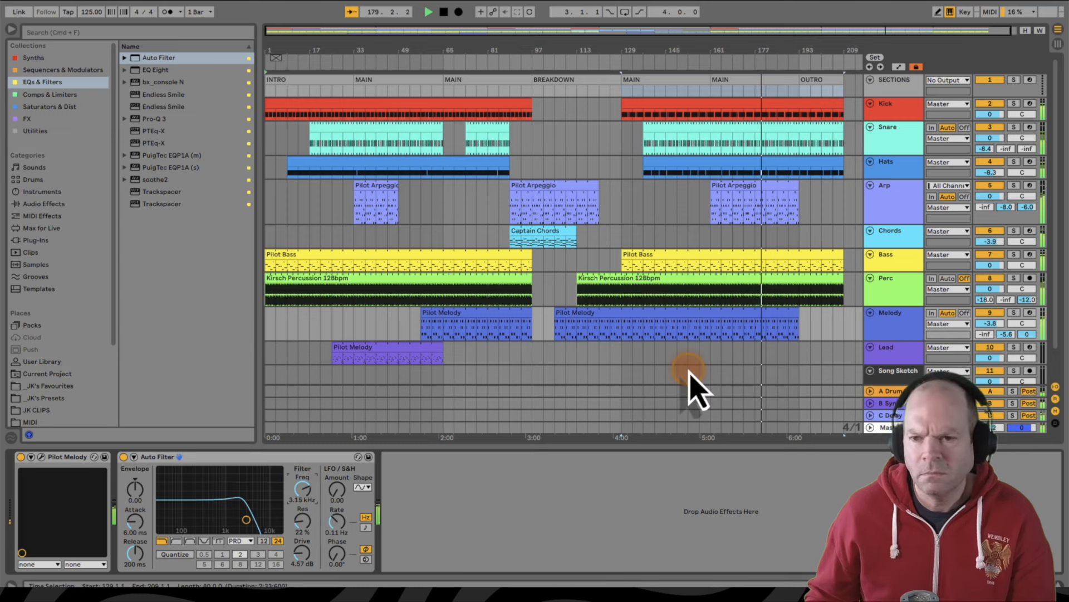
Try an Auto Filter frequency of 4.90 kHz with the Melody track's delay send at -18.4 dB and at -1.0 dB
{"action": "left_click_drag", "start_coordinate": [1027, 338], "coordinate": [1026, 338]}
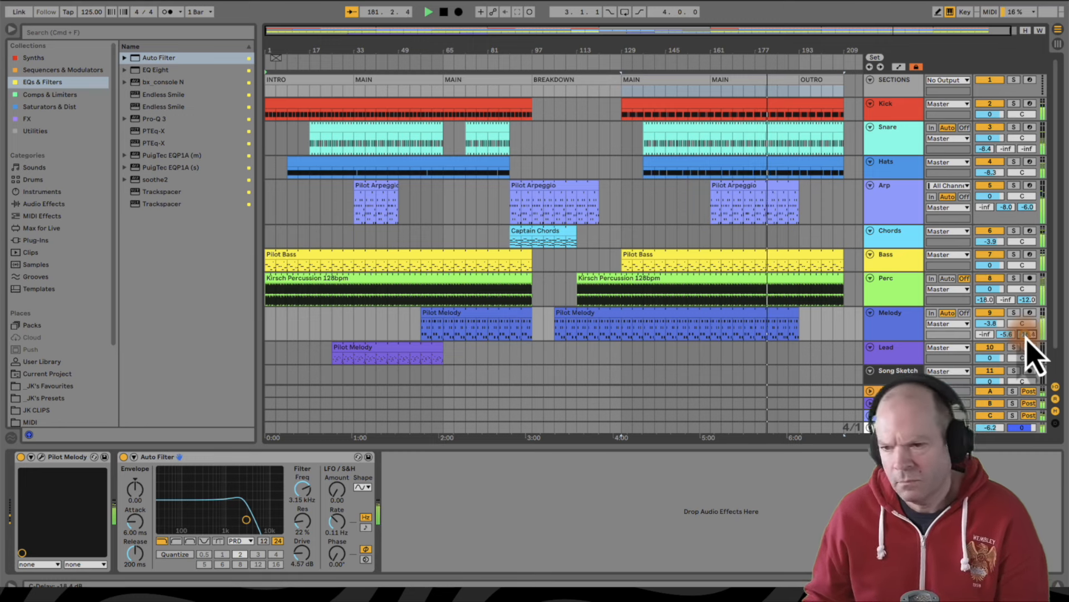
{"action": "left_click_drag", "start_coordinate": [300, 491], "coordinate": [301, 497]}
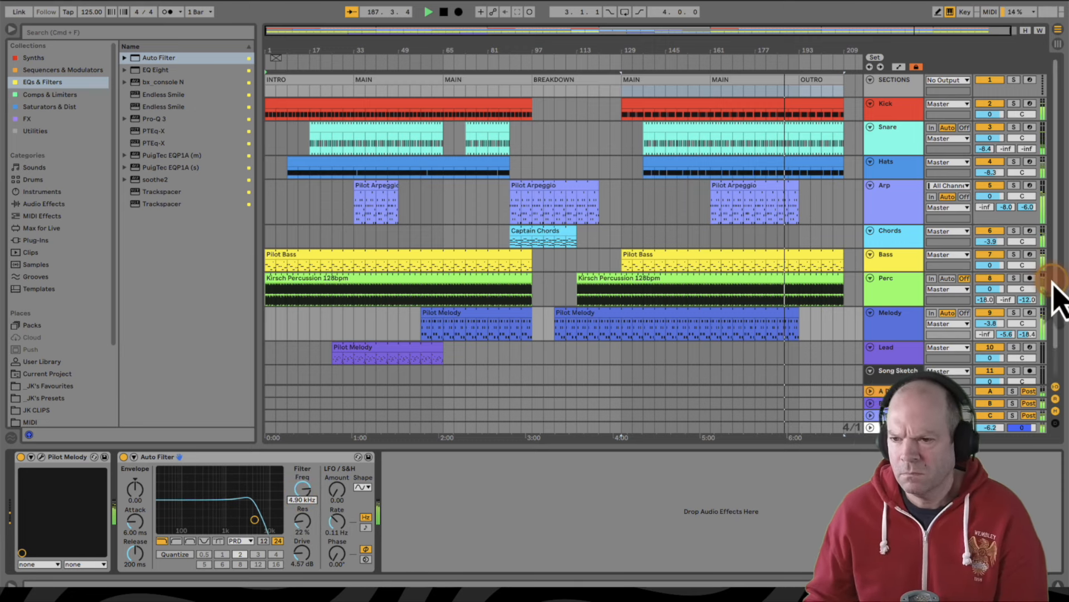
{"action": "left_click_drag", "start_coordinate": [1028, 335], "coordinate": [1028, 335]}
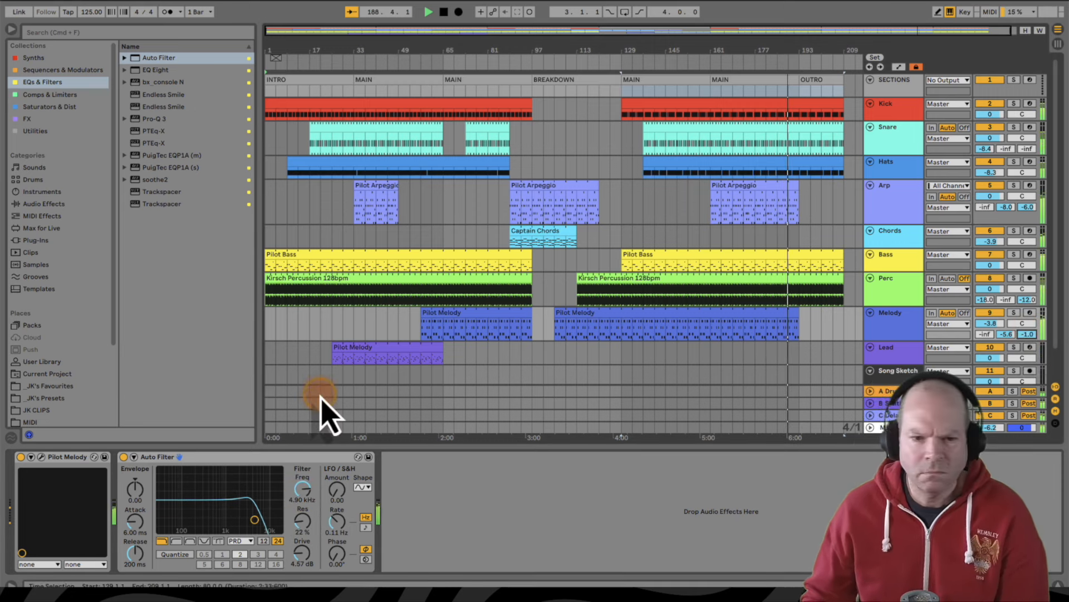
Set Auto Filter's frequency to 19.9 kHz and resonance to 15%, and turn the Melody track's delay send down to -inf
{"action": "left_click_drag", "start_coordinate": [302, 491], "coordinate": [303, 491]}
{"action": "left_click", "coordinate": [720, 327]}
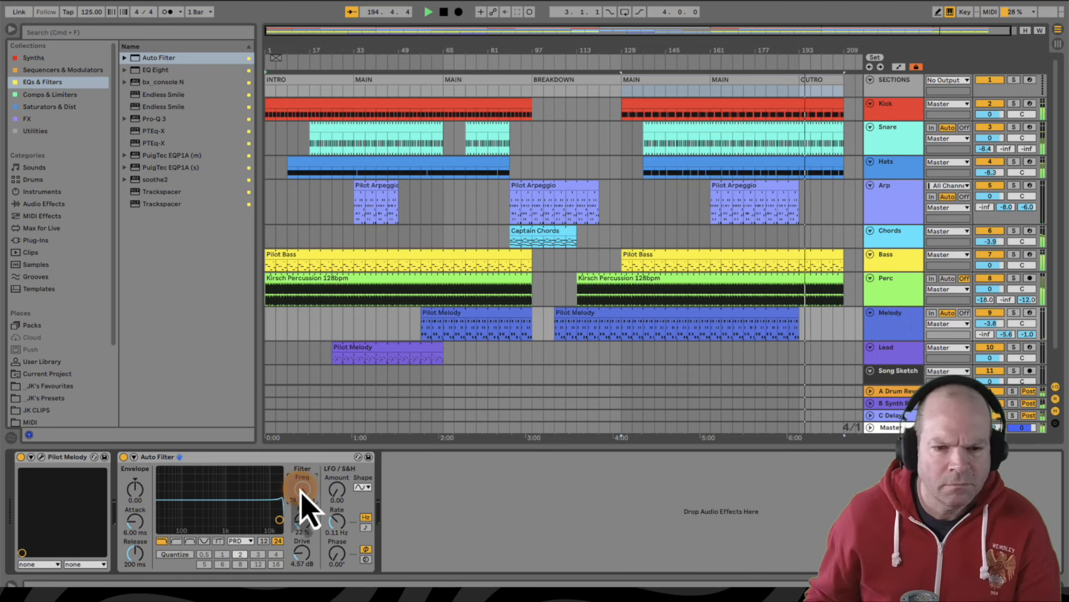
{"action": "left_click_drag", "start_coordinate": [301, 522], "coordinate": [302, 521]}
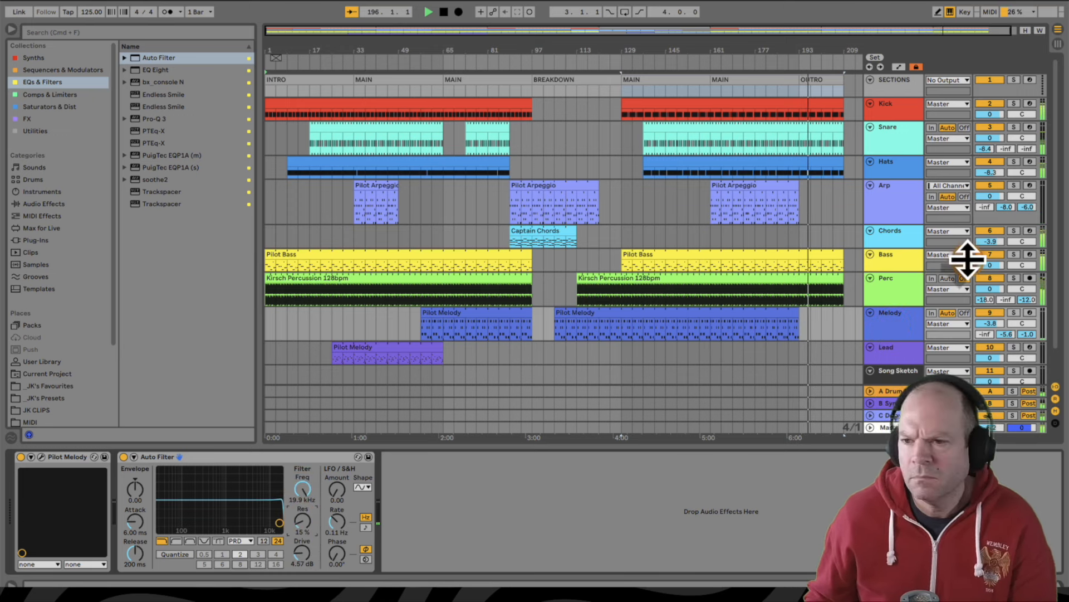
{"action": "left_click", "coordinate": [1027, 335]}
{"action": "left_click_drag", "start_coordinate": [1027, 335], "coordinate": [1031, 353]}
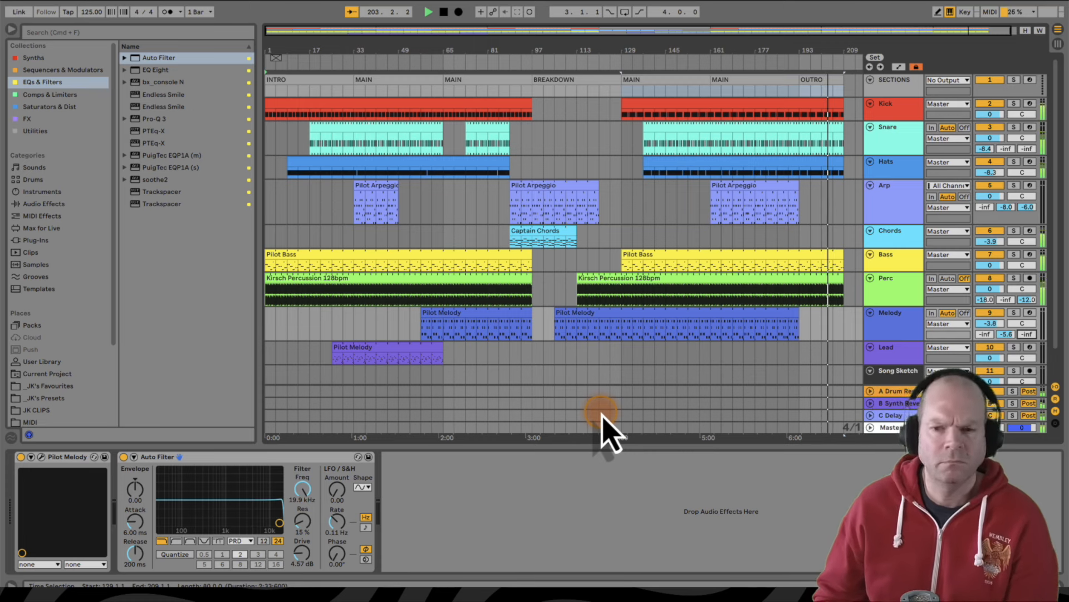
Let the arrangement play past the outro and stop playback
{"action": "scroll", "coordinate": [601, 413], "scroll_direction": "right", "scroll_amount": 1}
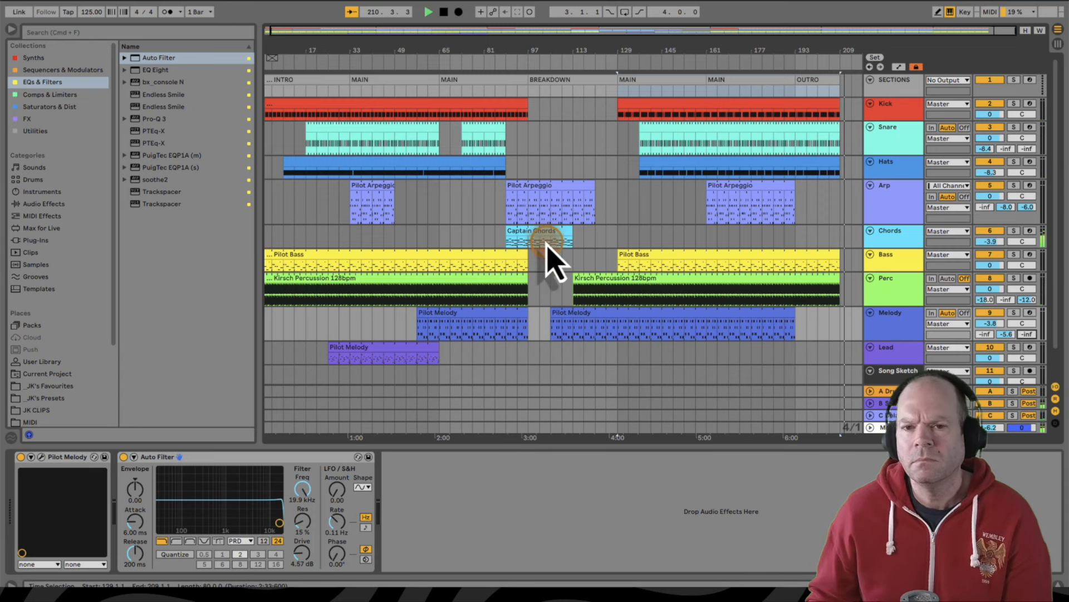
{"action": "left_click", "coordinate": [444, 12]}
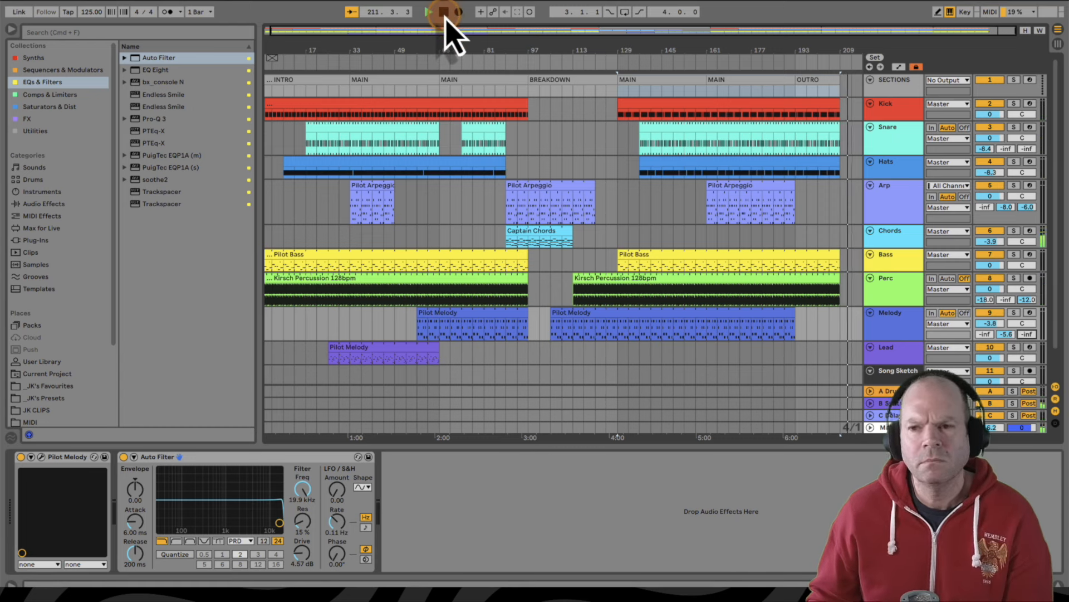
{"action": "left_click", "coordinate": [444, 12]}
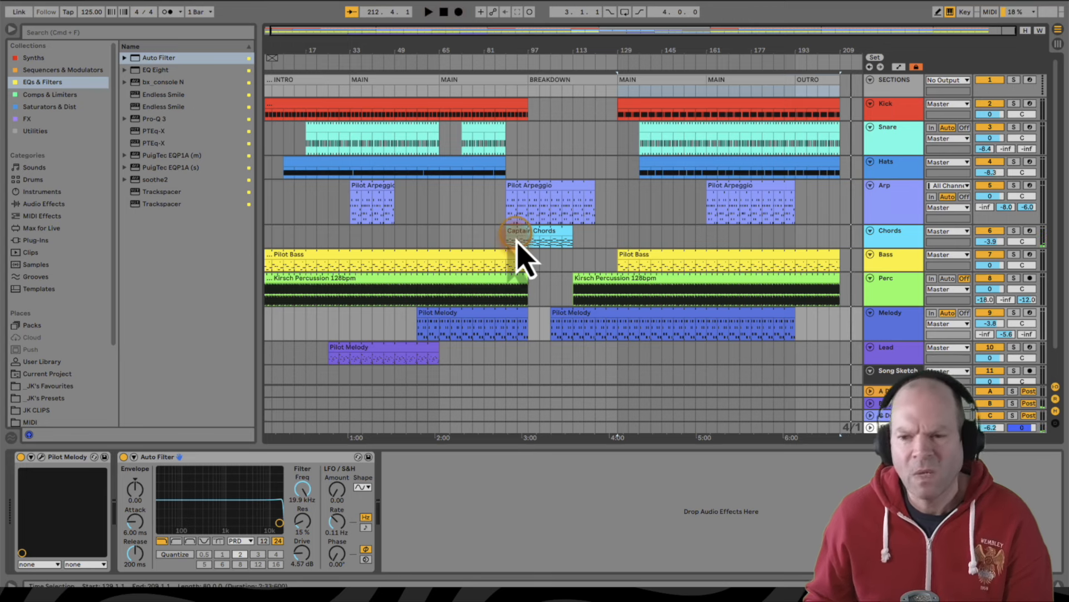
{"action": "left_click", "coordinate": [553, 347]}
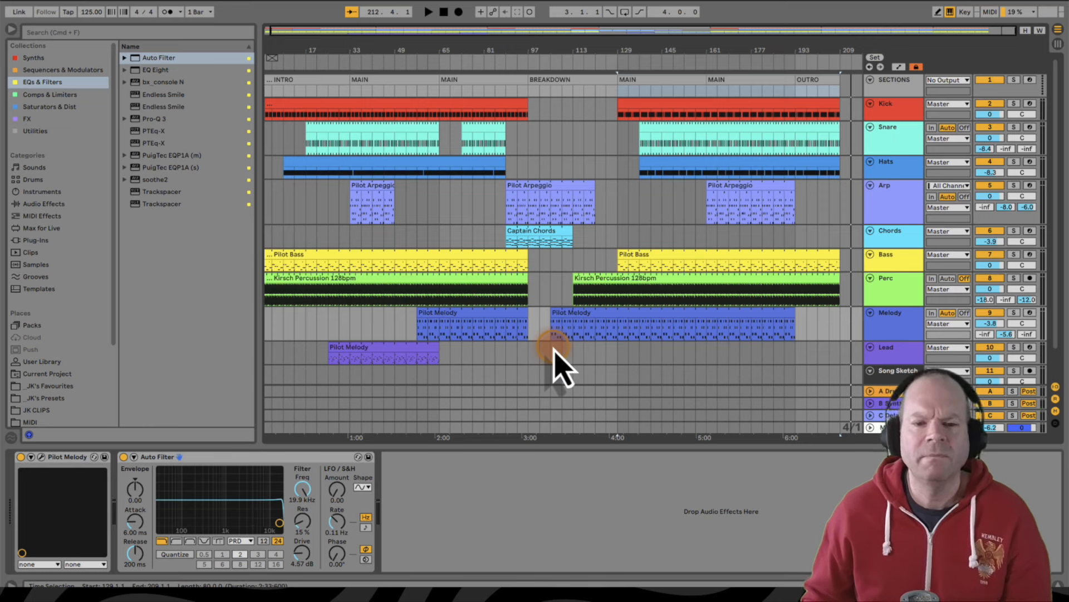